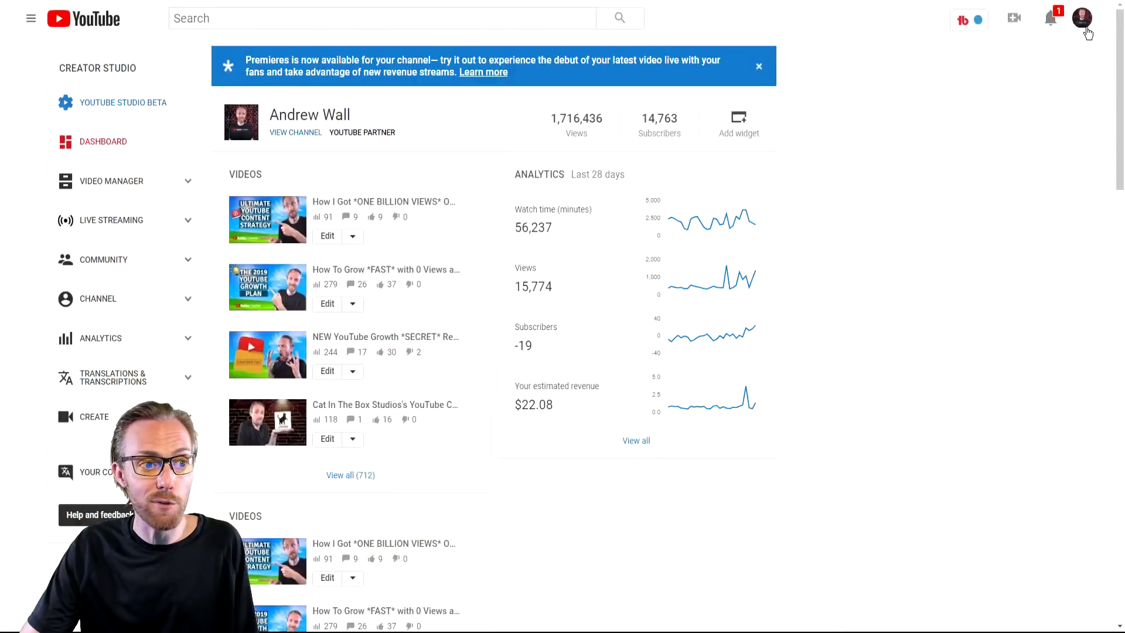
Go from the account menu into Creator Studio and open the Channel settings pages.
{"action": "left_click", "coordinate": [1082, 18]}
{"action": "left_click", "coordinate": [998, 128]}
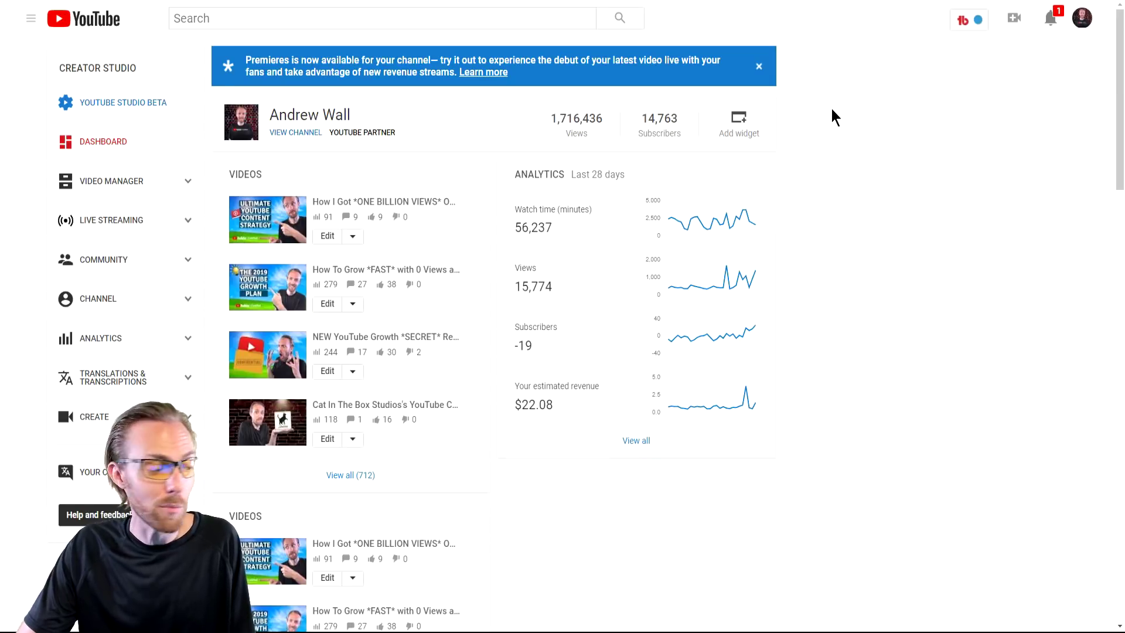
{"action": "left_click", "coordinate": [157, 304]}
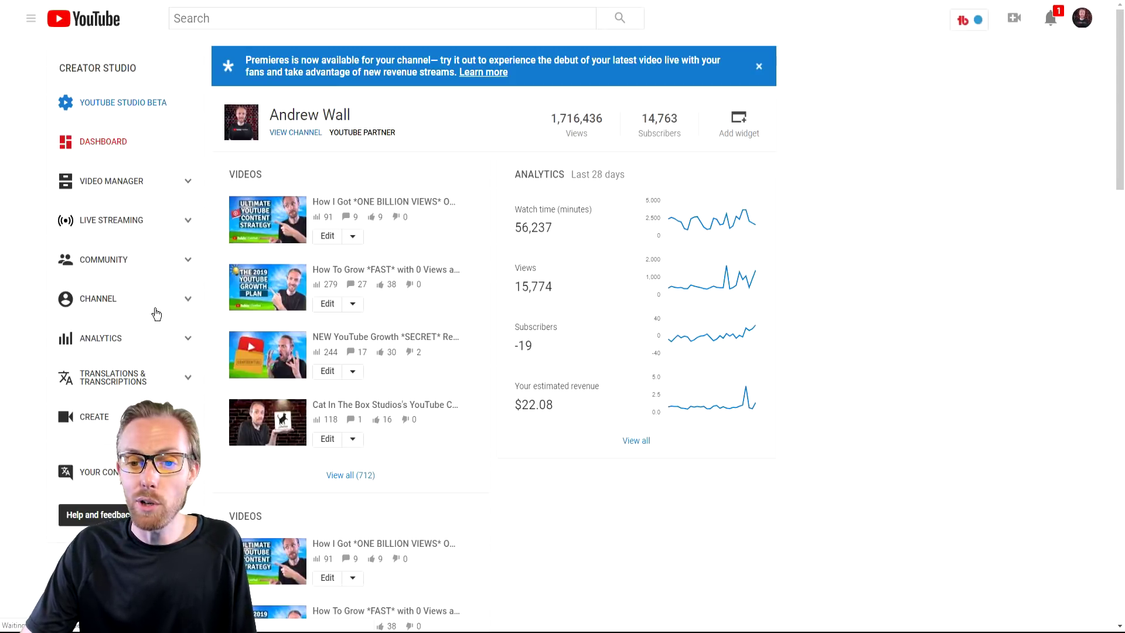
{"action": "scroll", "coordinate": [710, 291], "scroll_direction": "down", "scroll_amount": 2}
{"action": "scroll", "coordinate": [708, 287], "scroll_direction": "down", "scroll_amount": 5}
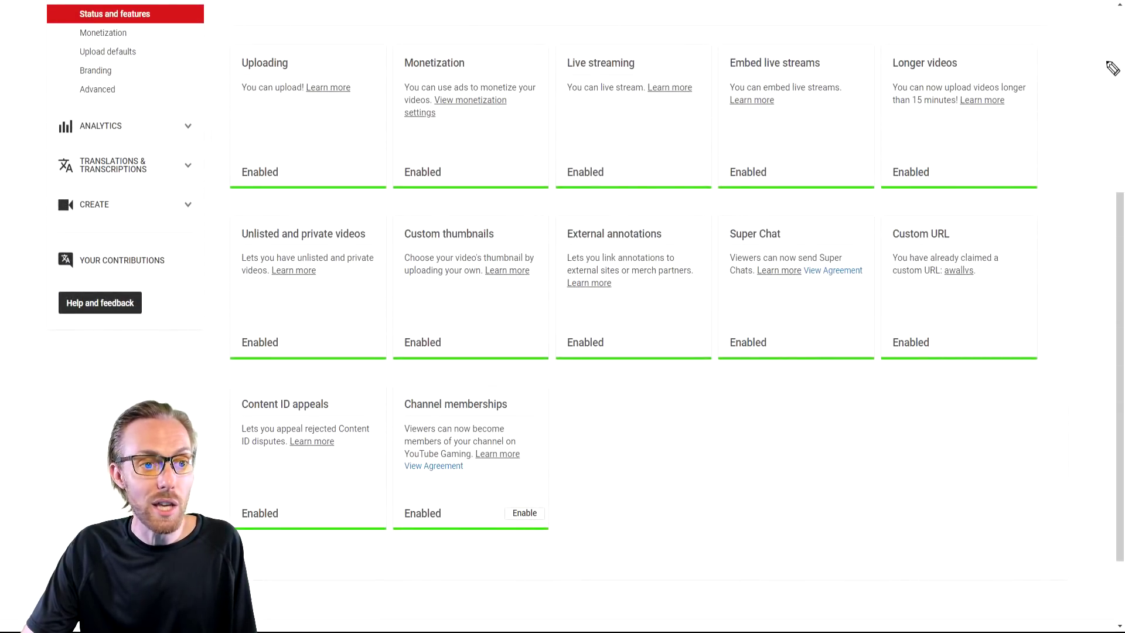
{"action": "mouse_move", "coordinate": [624, 204]}
{"action": "left_mouse_down"}
{"action": "mouse_move", "coordinate": [581, 213]}
{"action": "mouse_move", "coordinate": [596, 10]}
{"action": "mouse_move", "coordinate": [649, 201]}
{"action": "mouse_move", "coordinate": [622, 205]}
{"action": "left_mouse_up"}
{"action": "mouse_move", "coordinate": [618, 114]}
{"action": "left_mouse_down"}
{"action": "mouse_move", "coordinate": [593, 147]}
{"action": "mouse_move", "coordinate": [616, 138]}
{"action": "left_mouse_up"}
{"action": "mouse_move", "coordinate": [713, 49]}
{"action": "left_mouse_down"}
{"action": "mouse_move", "coordinate": [739, 34]}
{"action": "mouse_move", "coordinate": [905, 113]}
{"action": "mouse_move", "coordinate": [731, 203]}
{"action": "mouse_move", "coordinate": [700, 183]}
{"action": "left_mouse_up"}
{"action": "left_click_drag", "start_coordinate": [795, 117], "coordinate": [765, 157]}
{"action": "mouse_move", "coordinate": [874, 66]}
{"action": "left_mouse_down"}
{"action": "mouse_move", "coordinate": [1065, 68]}
{"action": "mouse_move", "coordinate": [930, 196]}
{"action": "mouse_move", "coordinate": [861, 162]}
{"action": "left_mouse_up"}
{"action": "mouse_move", "coordinate": [987, 127]}
{"action": "left_mouse_down"}
{"action": "mouse_move", "coordinate": [998, 120]}
{"action": "mouse_move", "coordinate": [933, 160]}
{"action": "left_mouse_up"}
{"action": "mouse_move", "coordinate": [924, 132]}
{"action": "left_mouse_down"}
{"action": "mouse_move", "coordinate": [936, 160]}
{"action": "mouse_move", "coordinate": [962, 165]}
{"action": "left_mouse_up"}
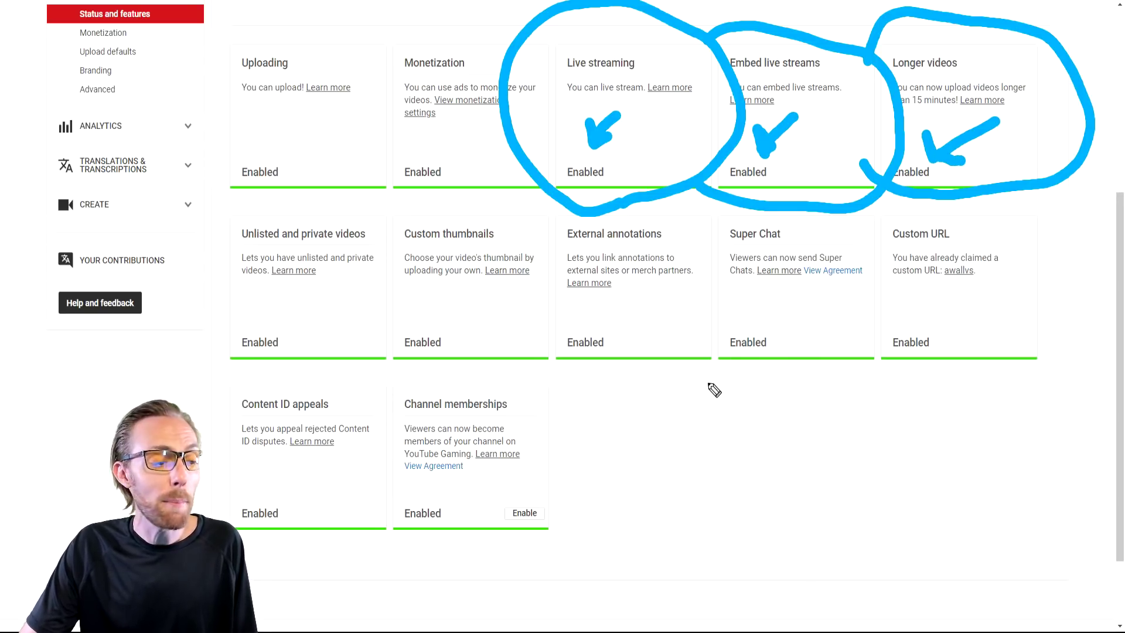
{"action": "mouse_move", "coordinate": [742, 381]}
{"action": "left_mouse_down"}
{"action": "mouse_move", "coordinate": [734, 221]}
{"action": "mouse_move", "coordinate": [864, 343]}
{"action": "mouse_move", "coordinate": [726, 370]}
{"action": "left_mouse_up"}
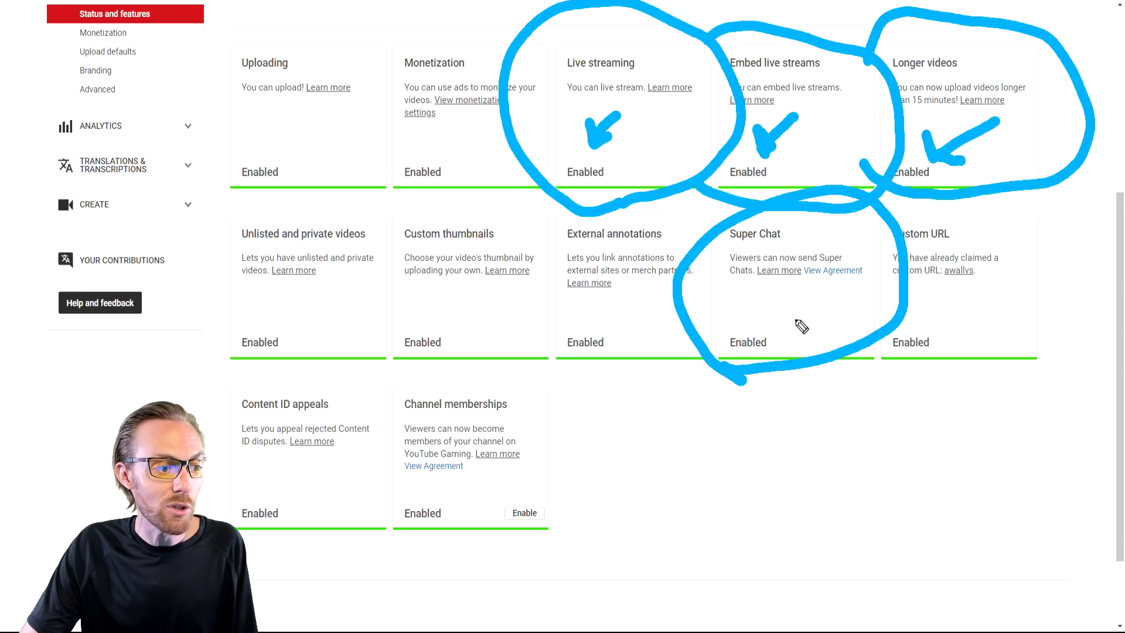
{"action": "left_click_drag", "start_coordinate": [795, 302], "coordinate": [844, 277]}
{"action": "mouse_move", "coordinate": [530, 564]}
{"action": "left_mouse_down"}
{"action": "mouse_move", "coordinate": [427, 524]}
{"action": "mouse_move", "coordinate": [459, 385]}
{"action": "mouse_move", "coordinate": [527, 532]}
{"action": "mouse_move", "coordinate": [487, 545]}
{"action": "left_mouse_up"}
{"action": "left_click_drag", "start_coordinate": [460, 487], "coordinate": [515, 463]}
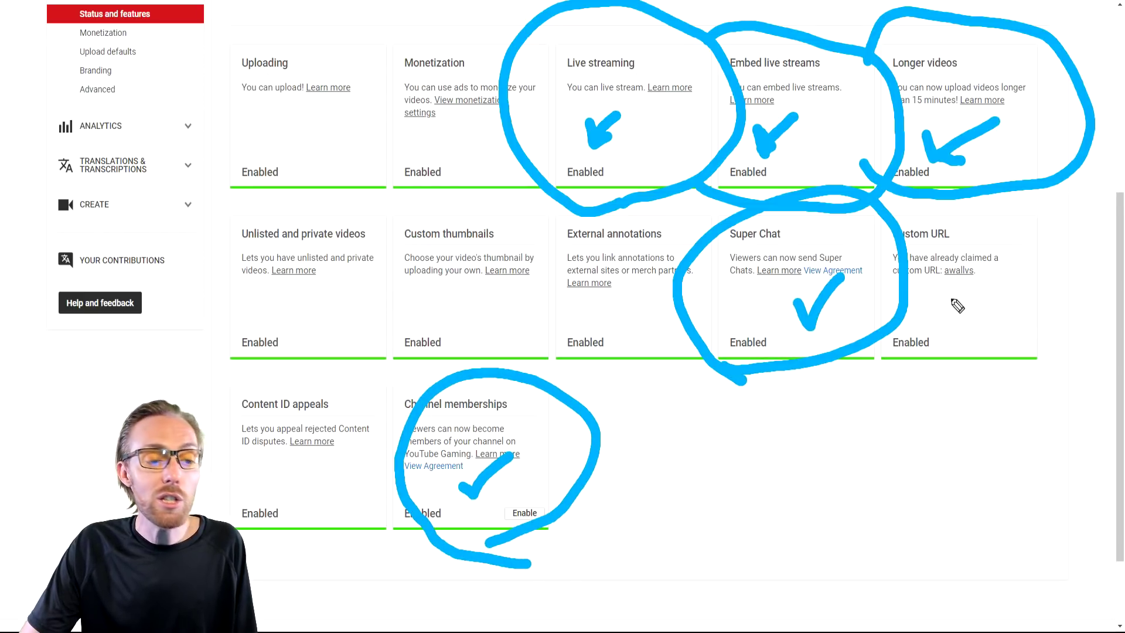
{"action": "key", "text": "Escape"}
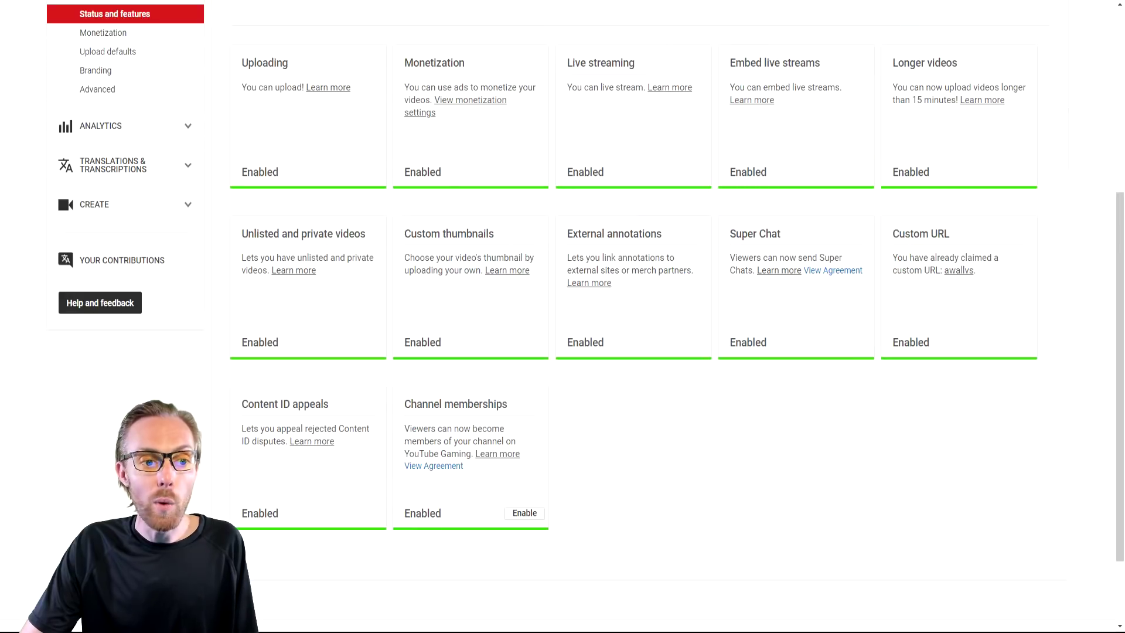
{"action": "mouse_move", "coordinate": [829, 290]}
{"action": "left_mouse_down"}
{"action": "mouse_move", "coordinate": [820, 325]}
{"action": "mouse_move", "coordinate": [798, 346]}
{"action": "left_mouse_up"}
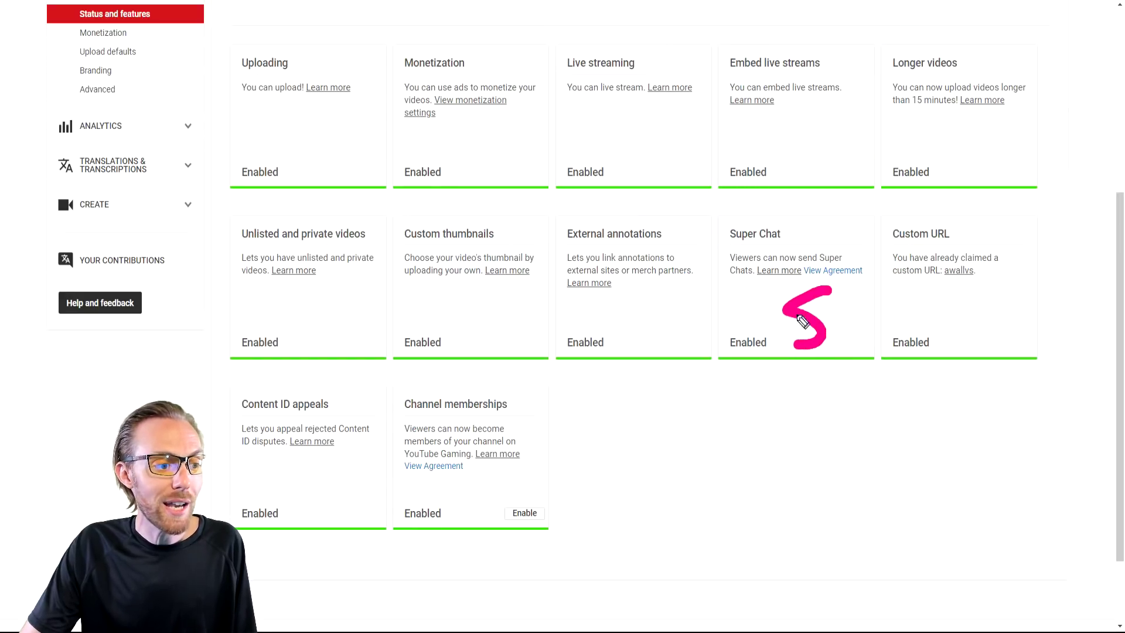
{"action": "left_click_drag", "start_coordinate": [804, 270], "coordinate": [822, 364]}
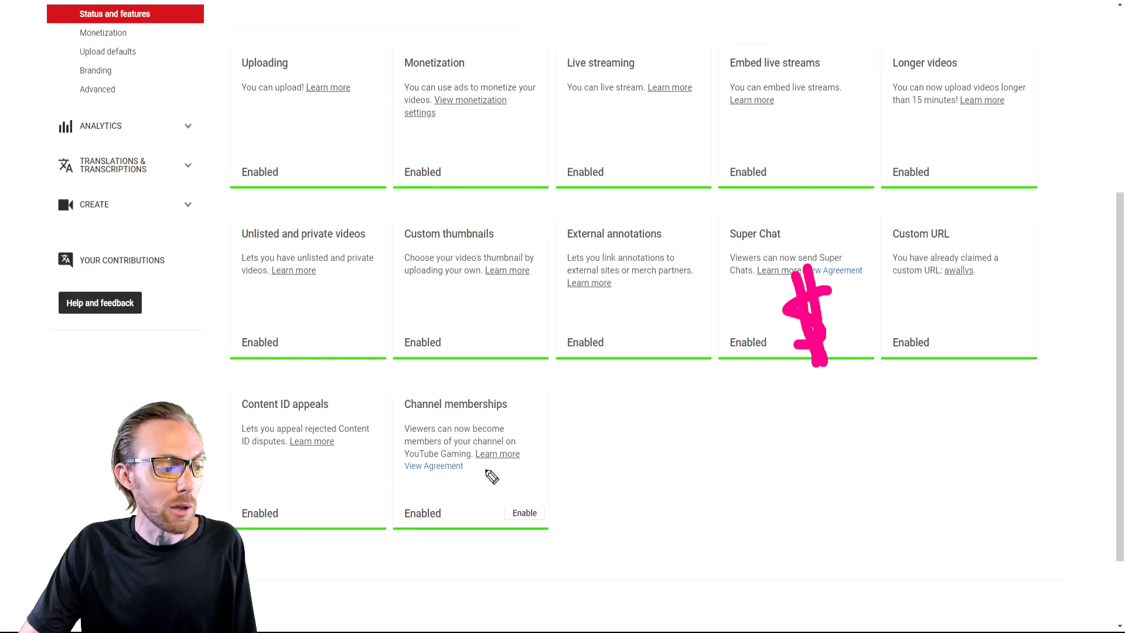
{"action": "mouse_move", "coordinate": [491, 476]}
{"action": "left_mouse_down"}
{"action": "mouse_move", "coordinate": [507, 510]}
{"action": "mouse_move", "coordinate": [475, 522]}
{"action": "left_mouse_up"}
{"action": "mouse_move", "coordinate": [460, 449]}
{"action": "left_mouse_down"}
{"action": "mouse_move", "coordinate": [495, 522]}
{"action": "mouse_move", "coordinate": [513, 519]}
{"action": "left_mouse_up"}
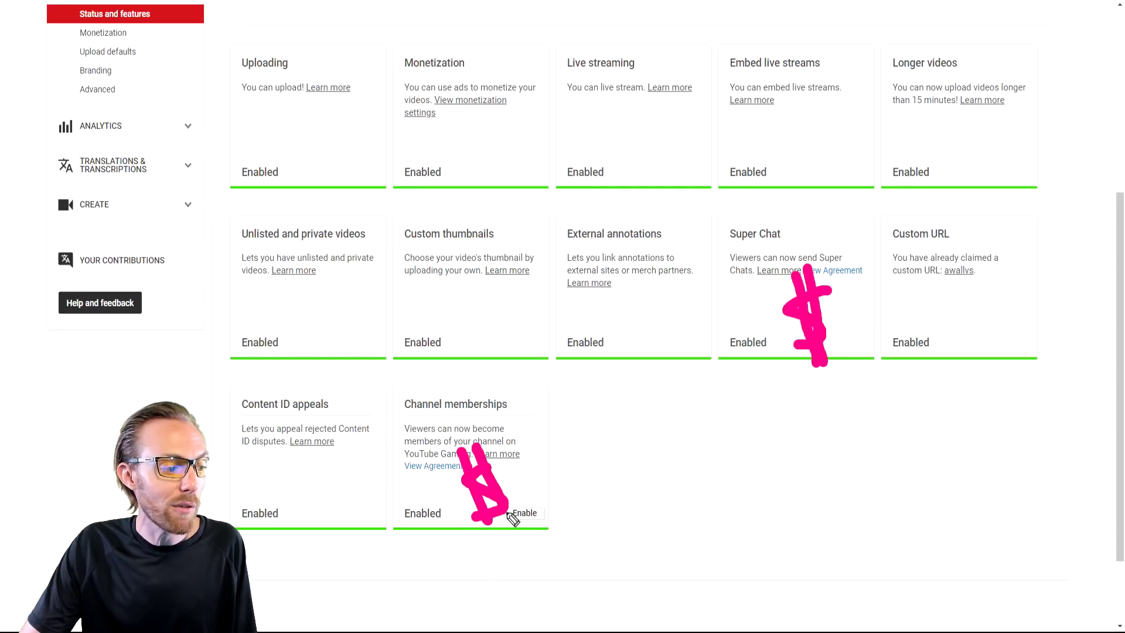
{"action": "mouse_move", "coordinate": [723, 280]}
{"action": "left_mouse_down"}
{"action": "mouse_move", "coordinate": [733, 298]}
{"action": "mouse_move", "coordinate": [748, 255]}
{"action": "left_mouse_up"}
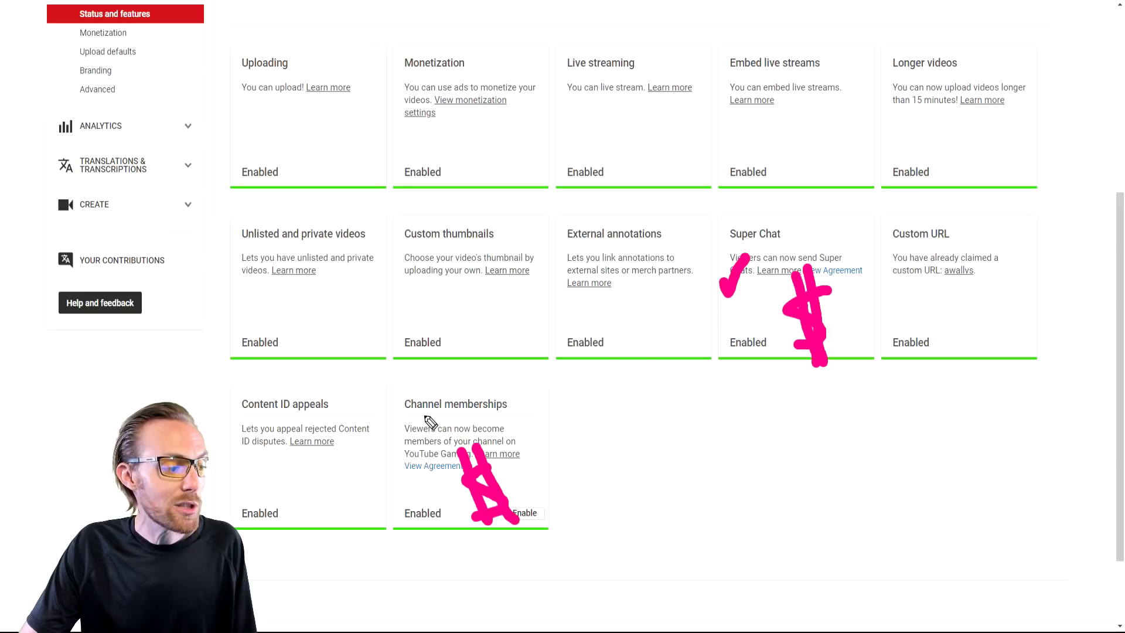
{"action": "mouse_move", "coordinate": [407, 417]}
{"action": "left_mouse_down"}
{"action": "mouse_move", "coordinate": [415, 437]}
{"action": "mouse_move", "coordinate": [460, 392]}
{"action": "left_mouse_up"}
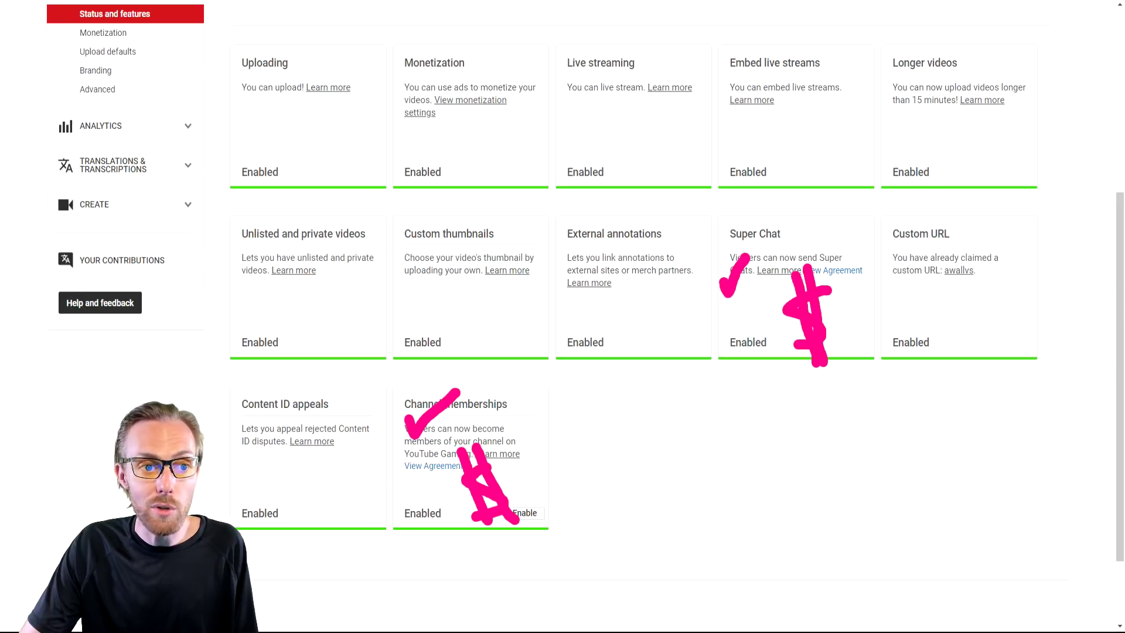
{"action": "key", "text": "Escape"}
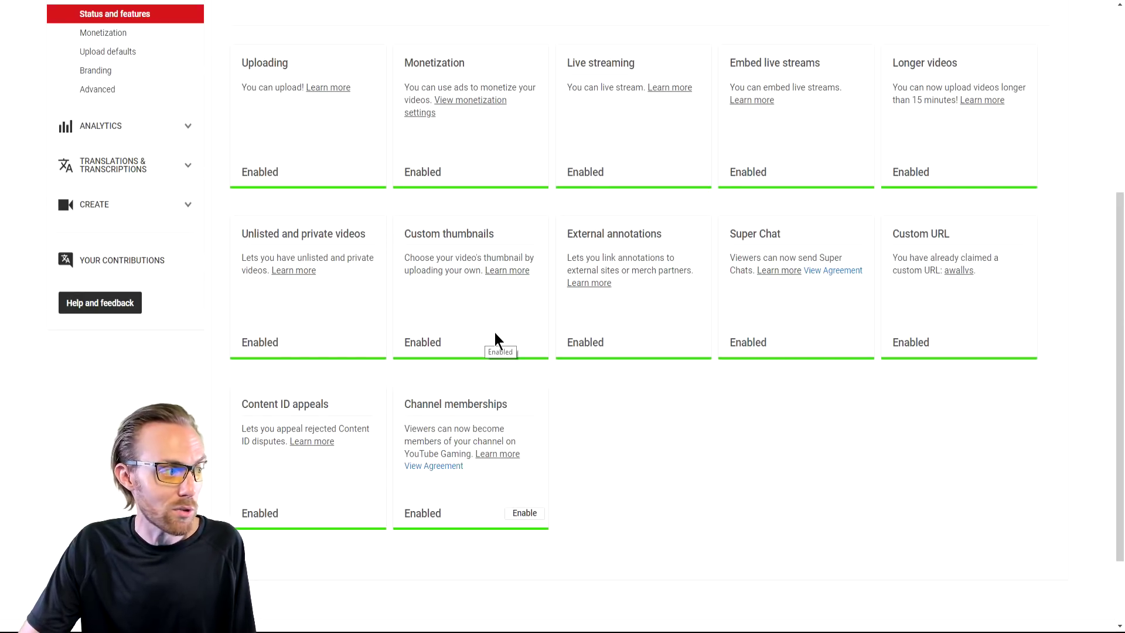
Open the Live Streaming > Stream now page from the sidebar.
{"action": "scroll", "coordinate": [496, 334], "scroll_direction": "up", "scroll_amount": 5}
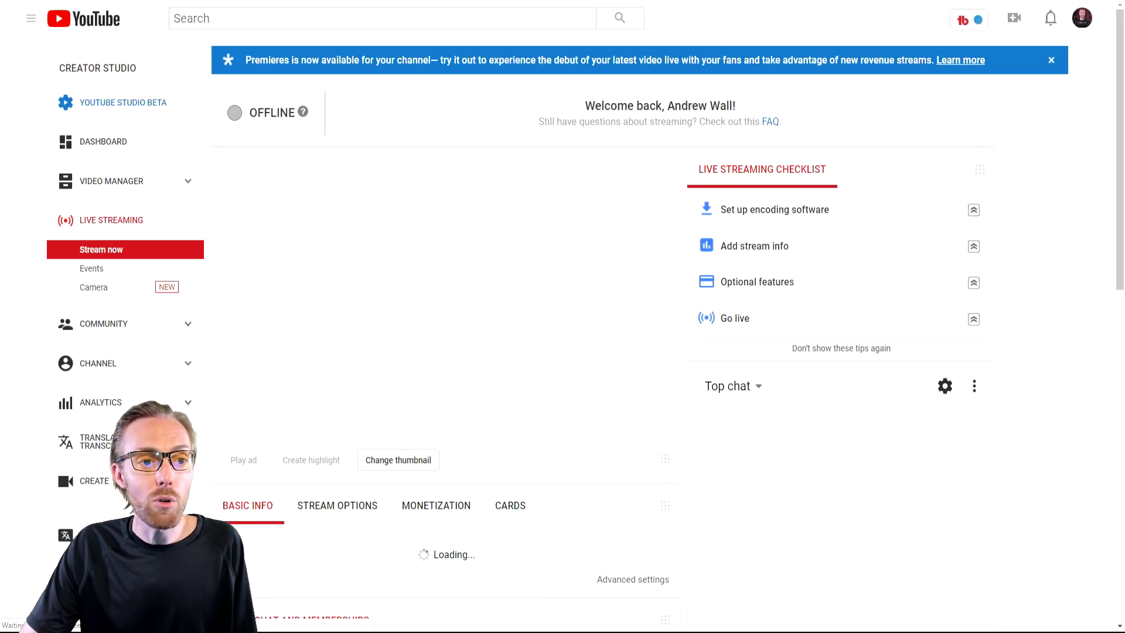
{"action": "left_click", "coordinate": [164, 249]}
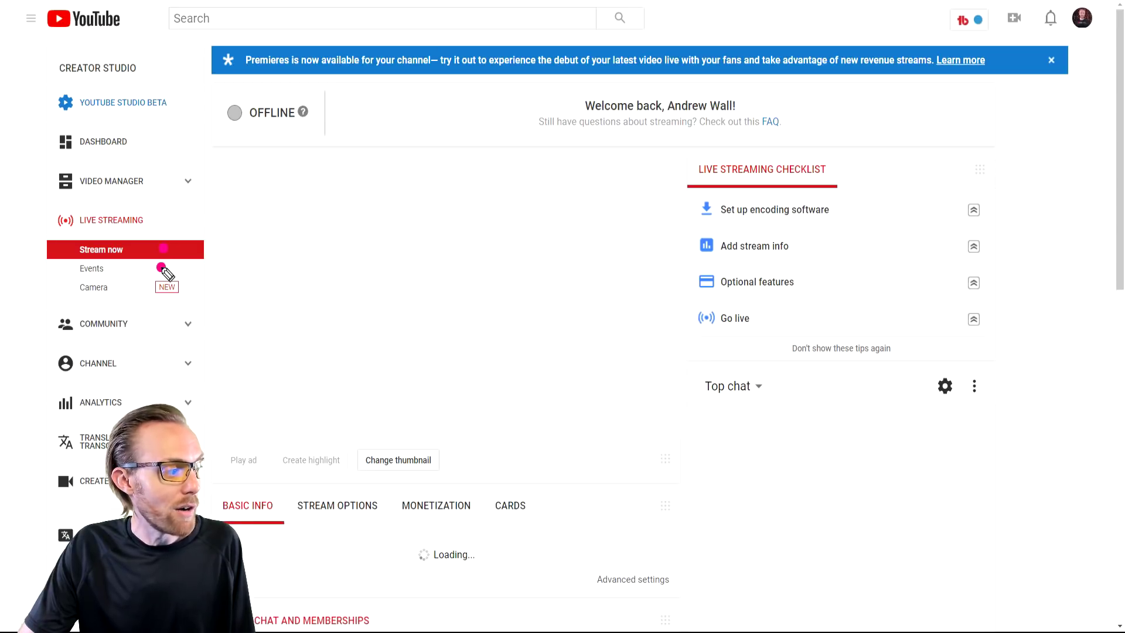
{"action": "left_click", "coordinate": [159, 290]}
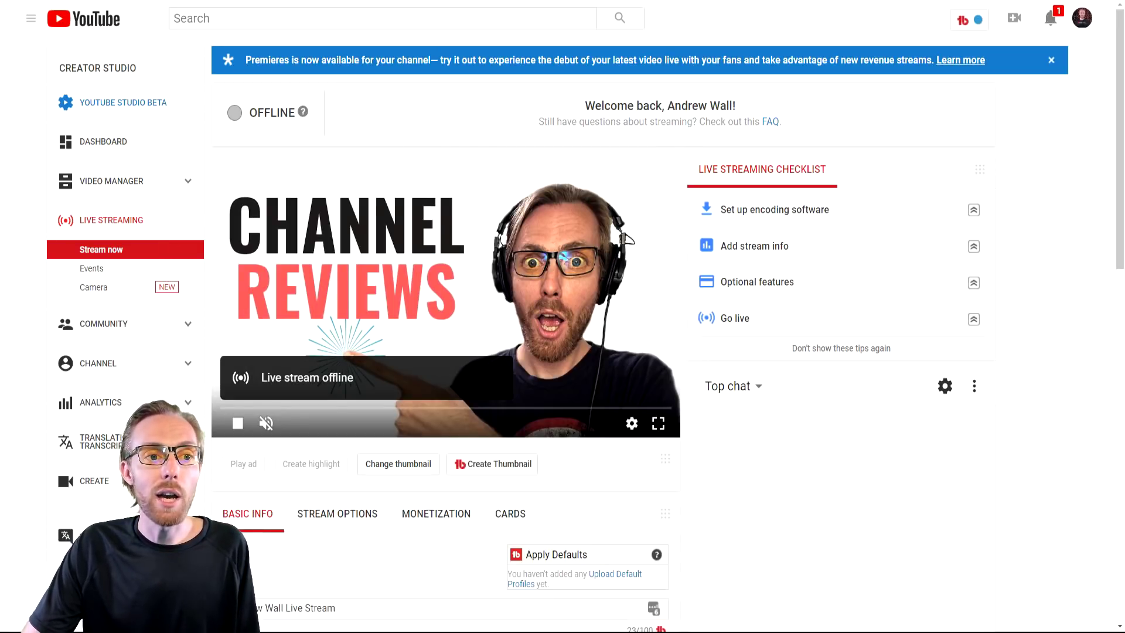
{"action": "scroll", "coordinate": [1015, 269], "scroll_direction": "down", "scroll_amount": 12}
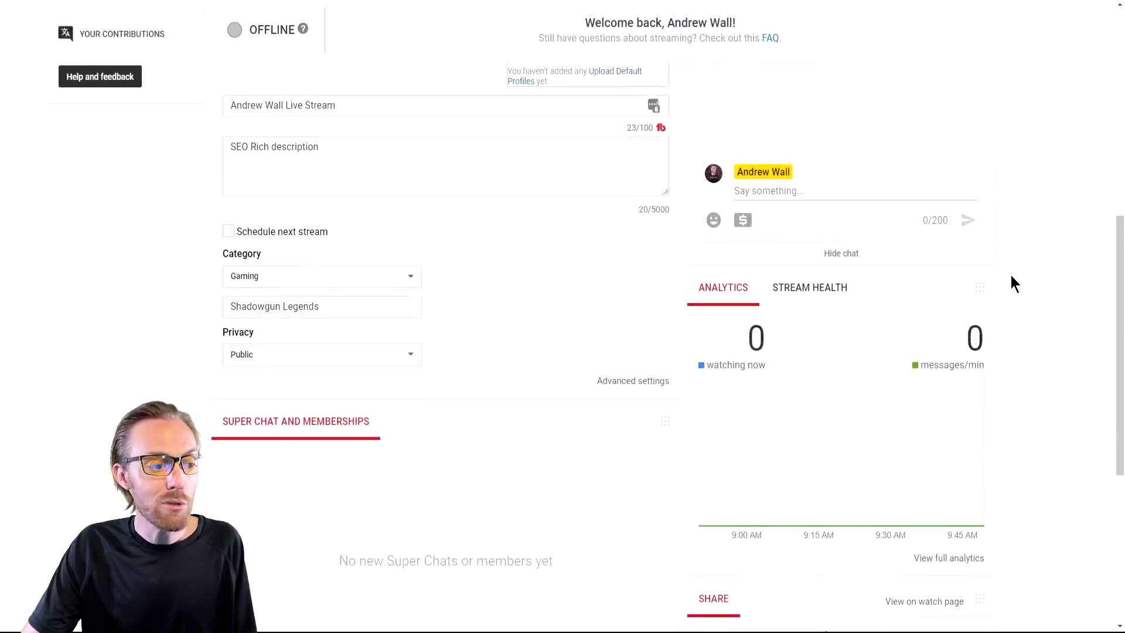
{"action": "scroll", "coordinate": [1011, 275], "scroll_direction": "down", "scroll_amount": 2}
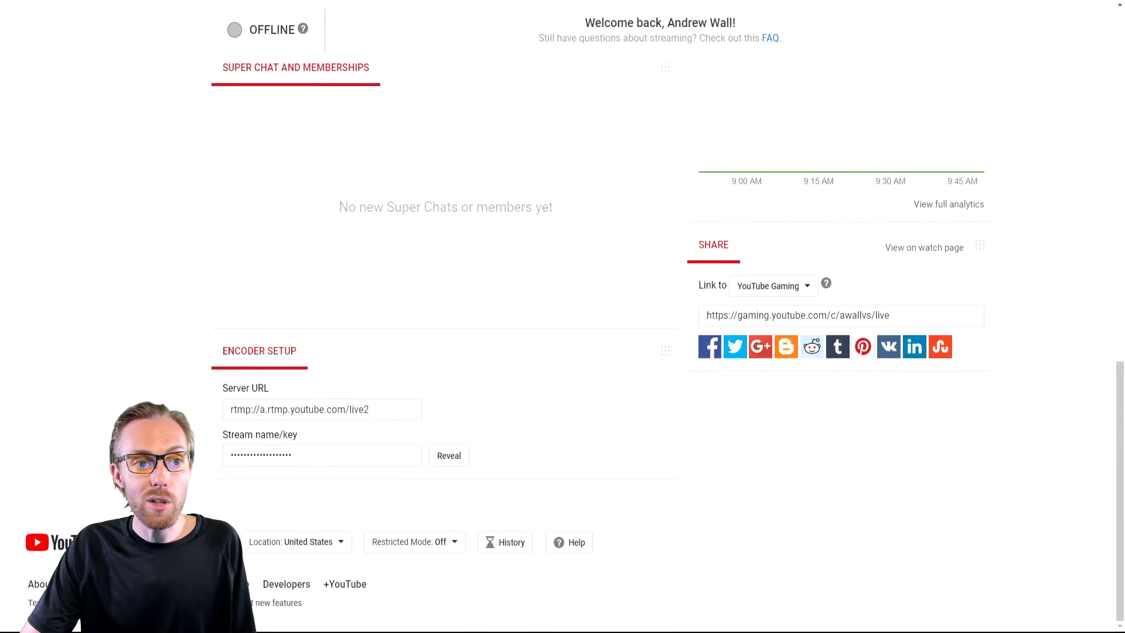
{"action": "mouse_move", "coordinate": [944, 399]}
{"action": "left_mouse_down"}
{"action": "mouse_move", "coordinate": [648, 314]}
{"action": "mouse_move", "coordinate": [1030, 369]}
{"action": "mouse_move", "coordinate": [929, 403]}
{"action": "left_mouse_up"}
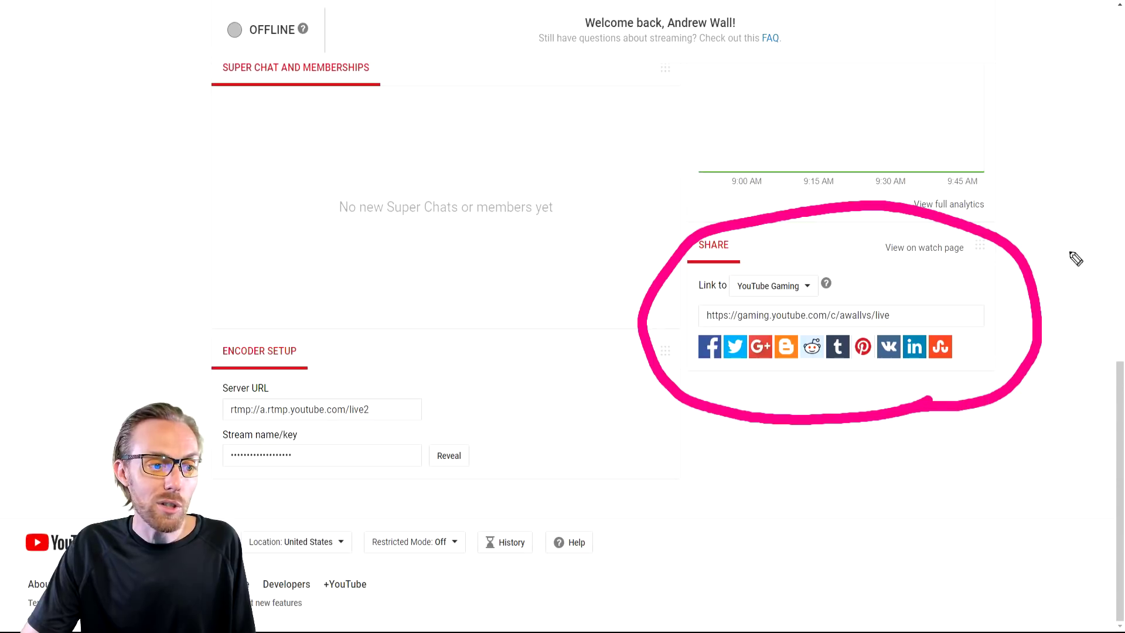
{"action": "left_click_drag", "start_coordinate": [1096, 161], "coordinate": [1031, 229]}
{"action": "mouse_move", "coordinate": [1027, 198]}
{"action": "left_mouse_down"}
{"action": "mouse_move", "coordinate": [1033, 223]}
{"action": "mouse_move", "coordinate": [1053, 216]}
{"action": "left_mouse_up"}
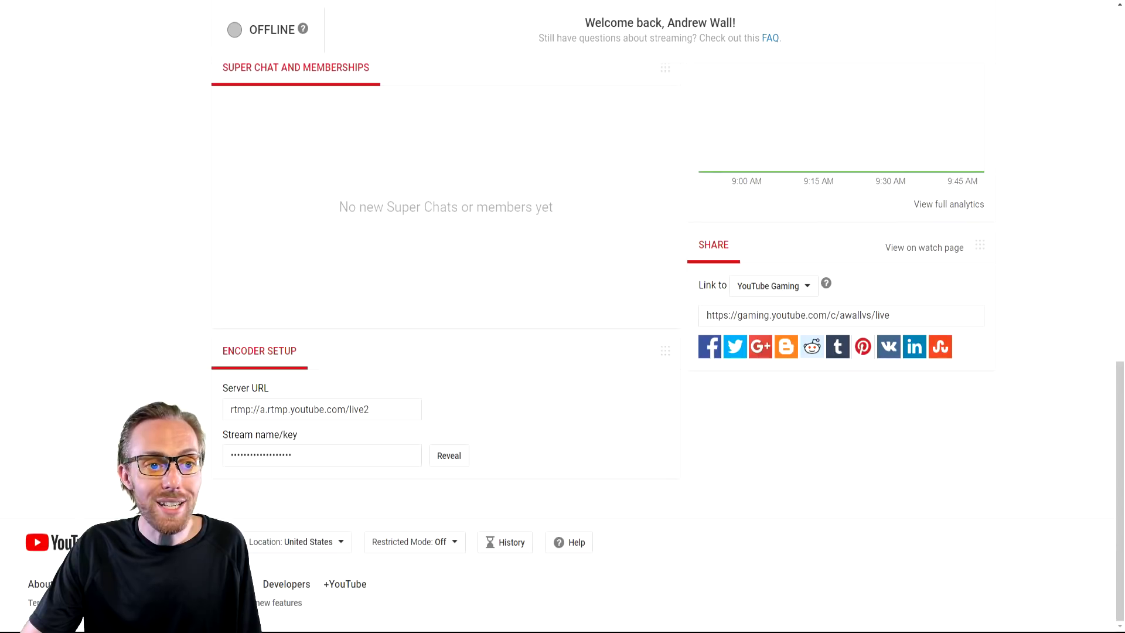
{"action": "scroll", "coordinate": [177, 279], "scroll_direction": "up", "scroll_amount": 12}
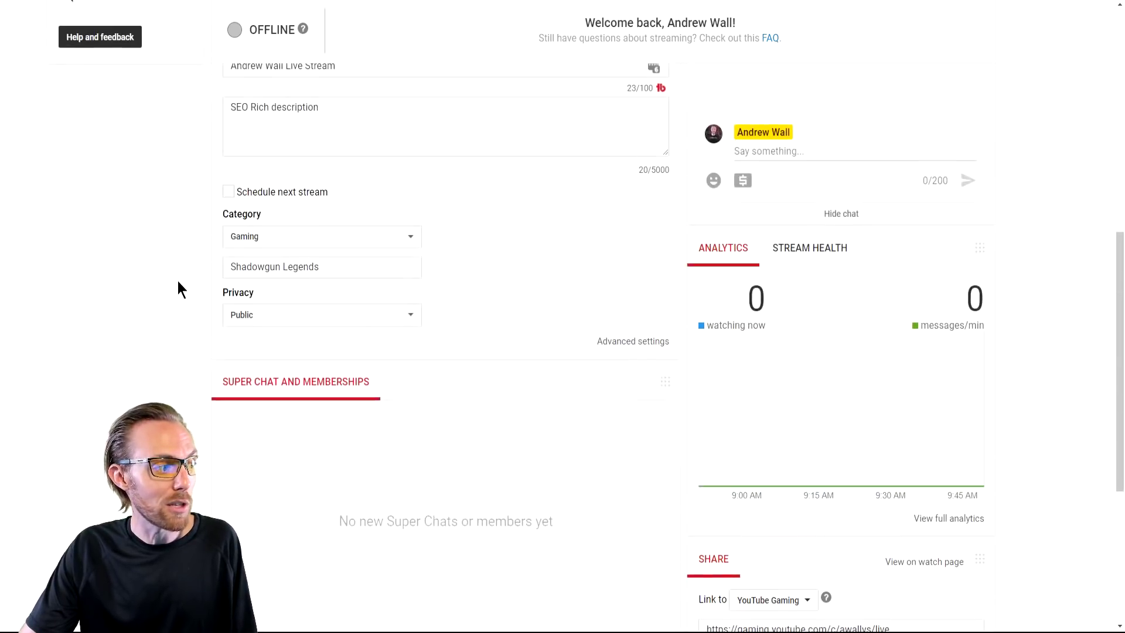
{"action": "scroll", "coordinate": [177, 279], "scroll_direction": "down", "scroll_amount": 2}
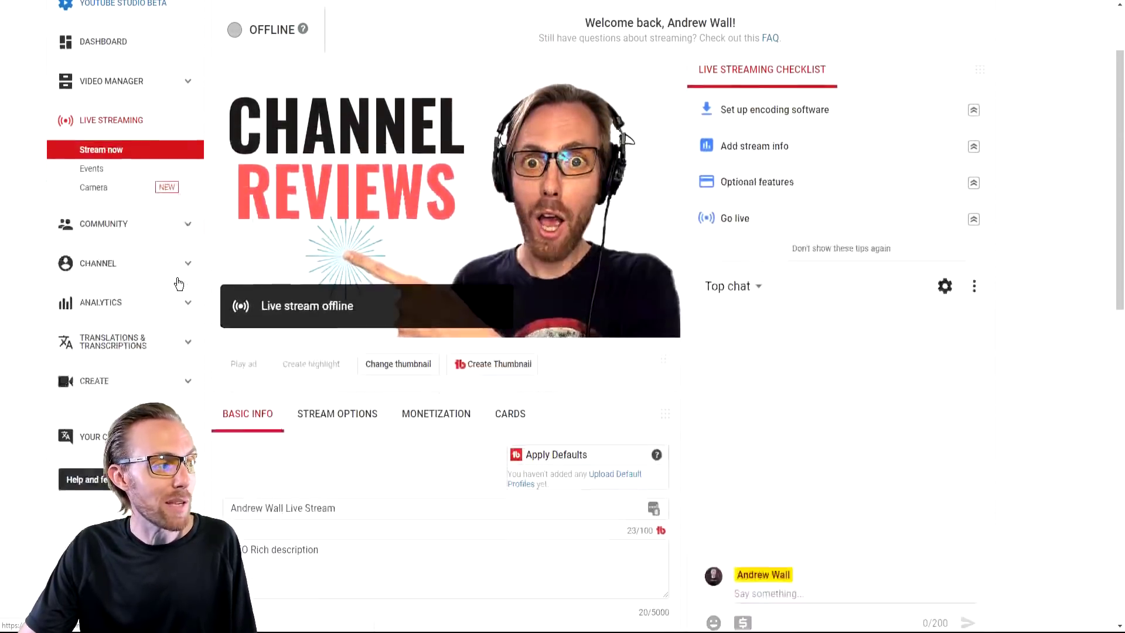
{"action": "scroll", "coordinate": [179, 282], "scroll_direction": "up", "scroll_amount": 3}
{"action": "scroll", "coordinate": [179, 281], "scroll_direction": "up", "scroll_amount": 1}
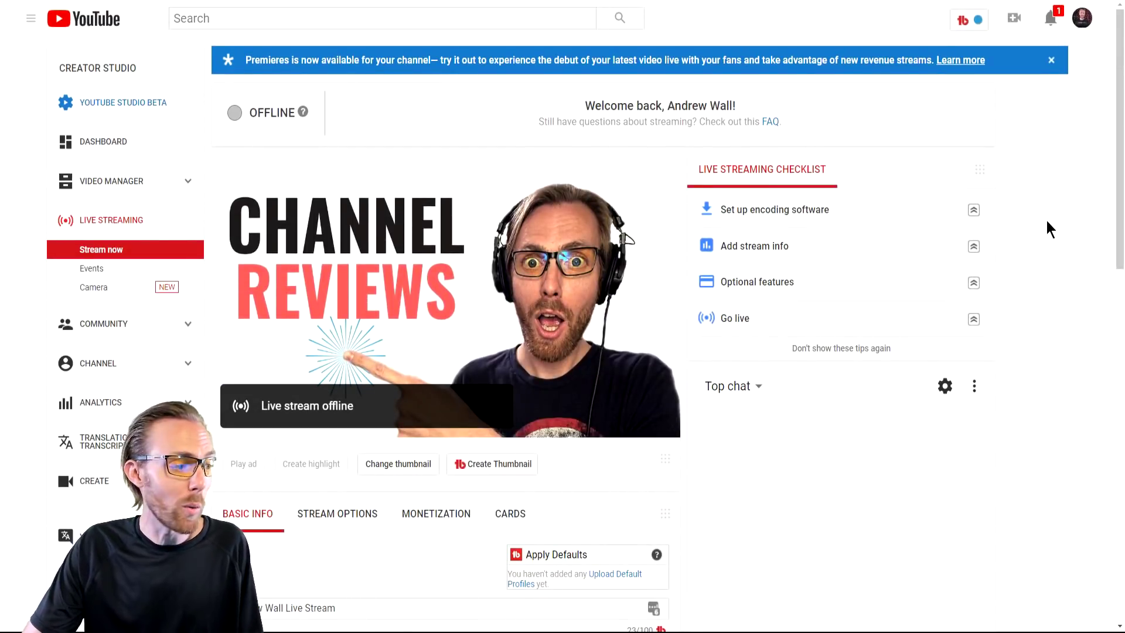
{"action": "mouse_move", "coordinate": [406, 372]}
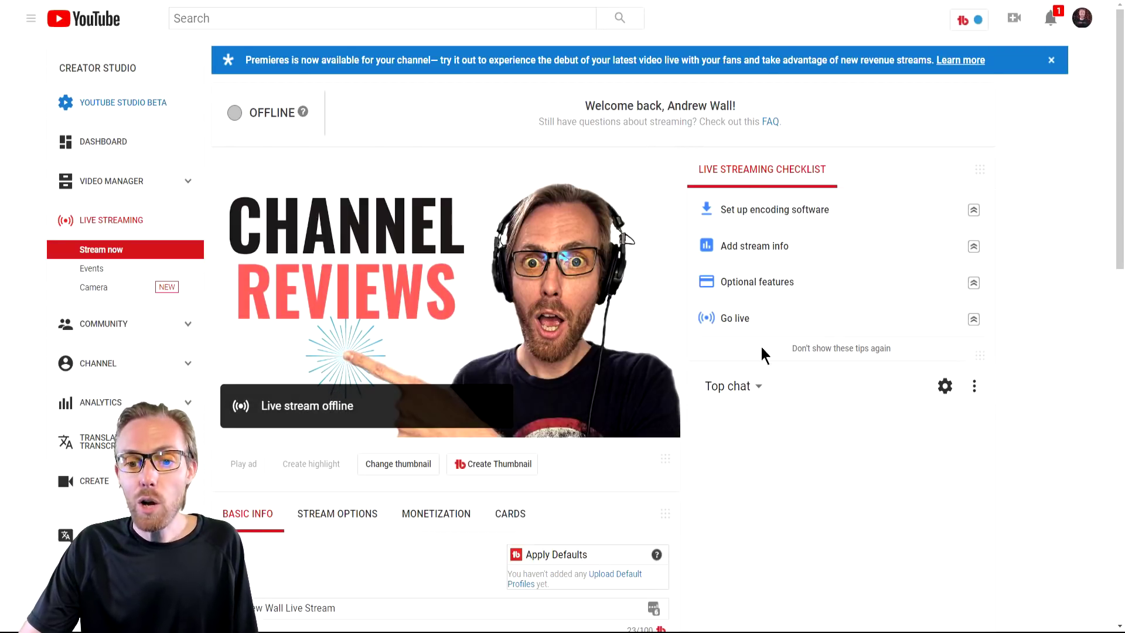
{"action": "scroll", "coordinate": [1060, 210], "scroll_direction": "down", "scroll_amount": 1}
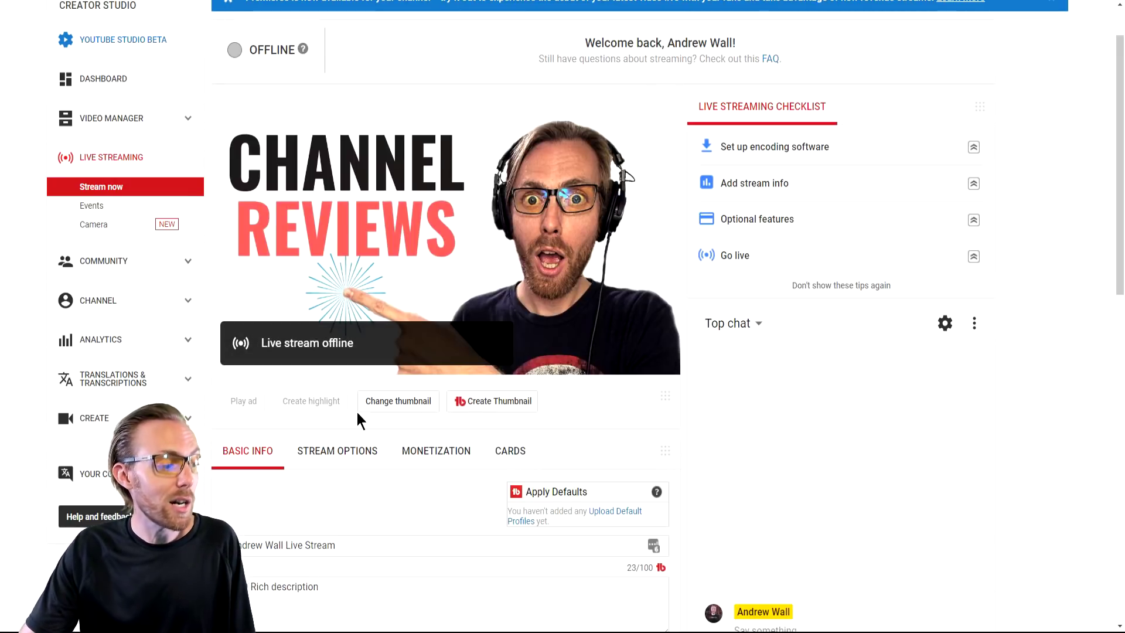
Upload the YouTube TRICKS (3) image as the new 'Do YouTube Tags Matter?' stream thumbnail.
{"action": "left_click", "coordinate": [394, 404]}
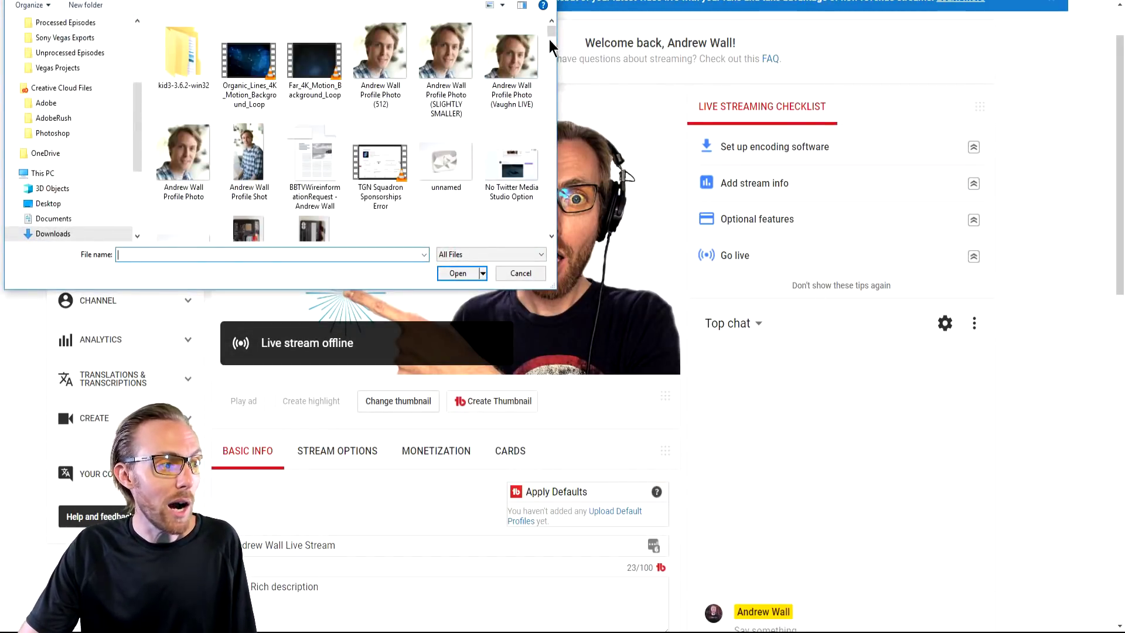
{"action": "left_click_drag", "start_coordinate": [550, 40], "coordinate": [556, 63]}
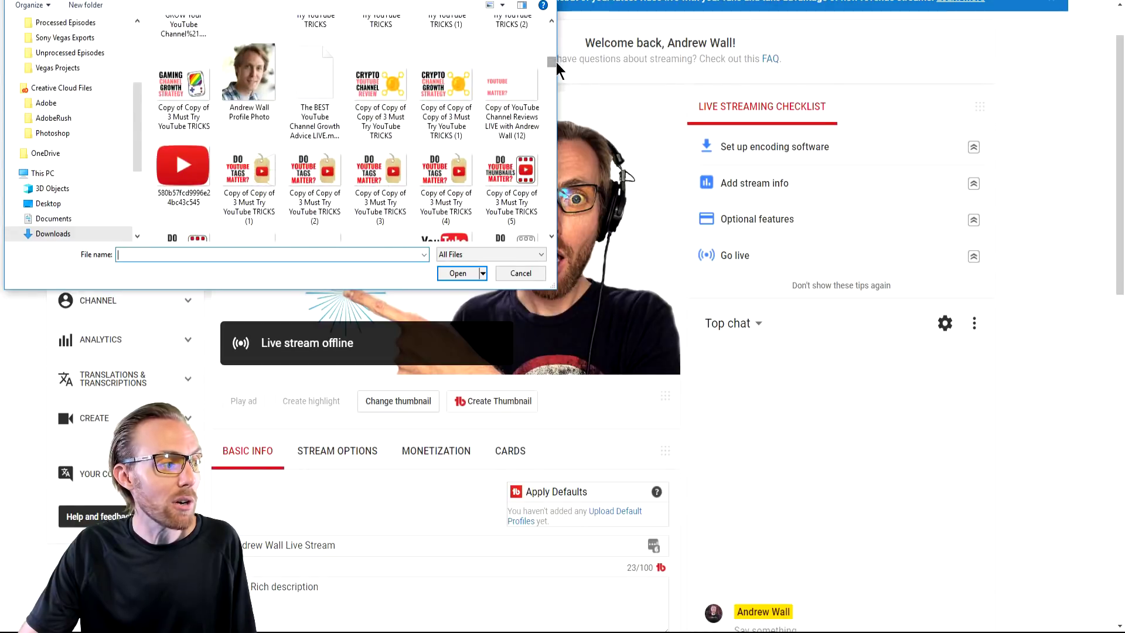
{"action": "left_click", "coordinate": [402, 184]}
{"action": "left_click", "coordinate": [458, 273]}
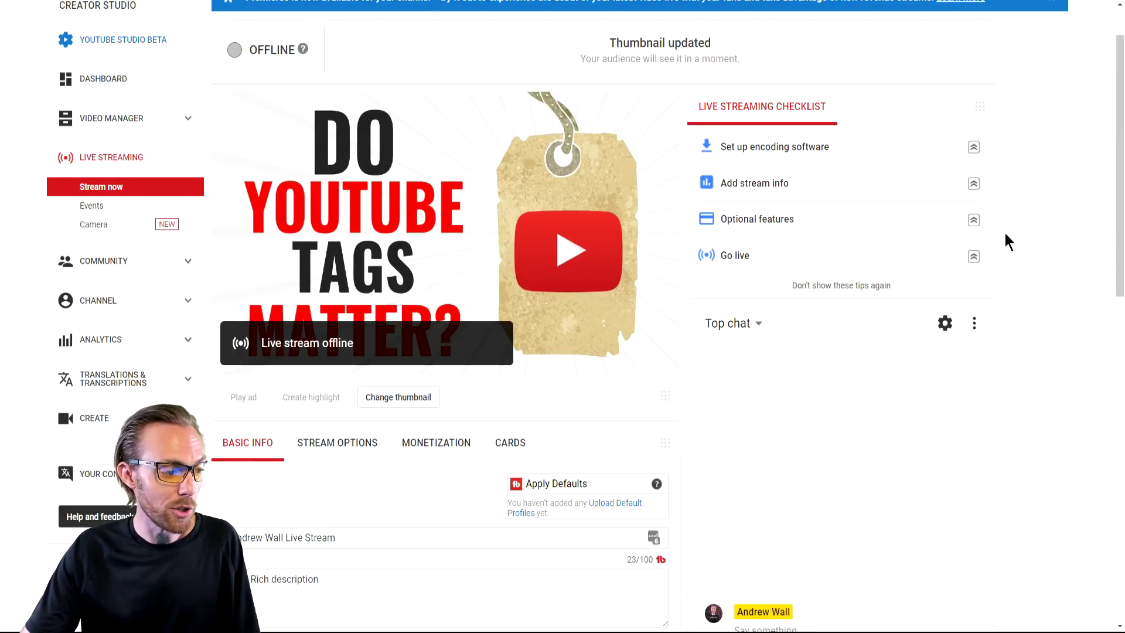
Show the event's Basic info with its title, description, tags and privacy fields.
{"action": "scroll", "coordinate": [999, 282], "scroll_direction": "down", "scroll_amount": 4}
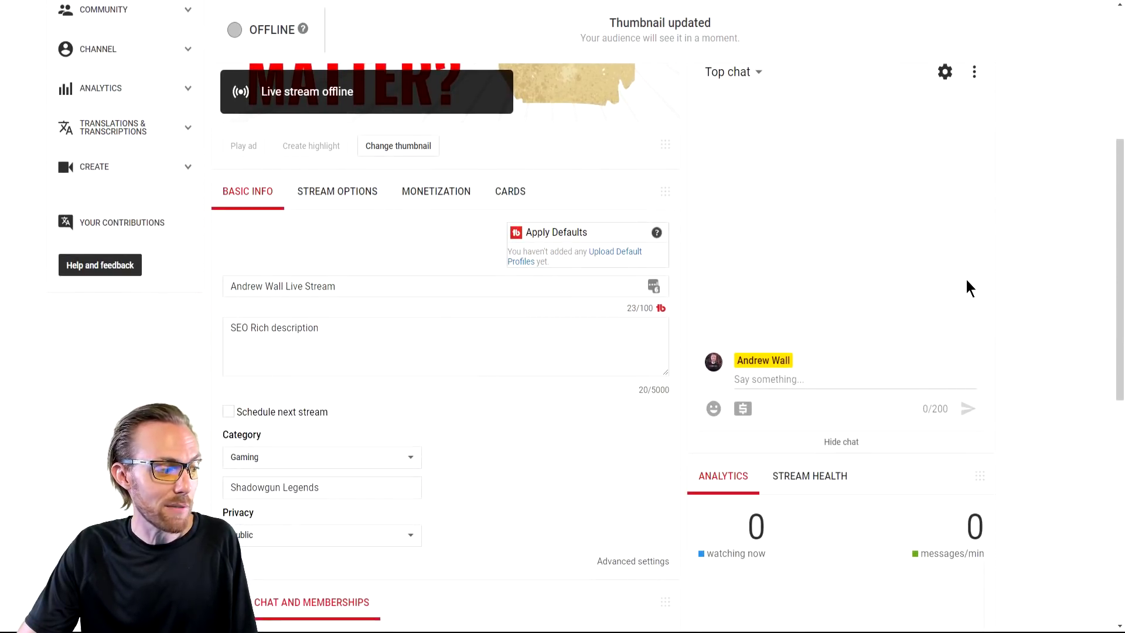
{"action": "scroll", "coordinate": [595, 284], "scroll_direction": "down", "scroll_amount": 2}
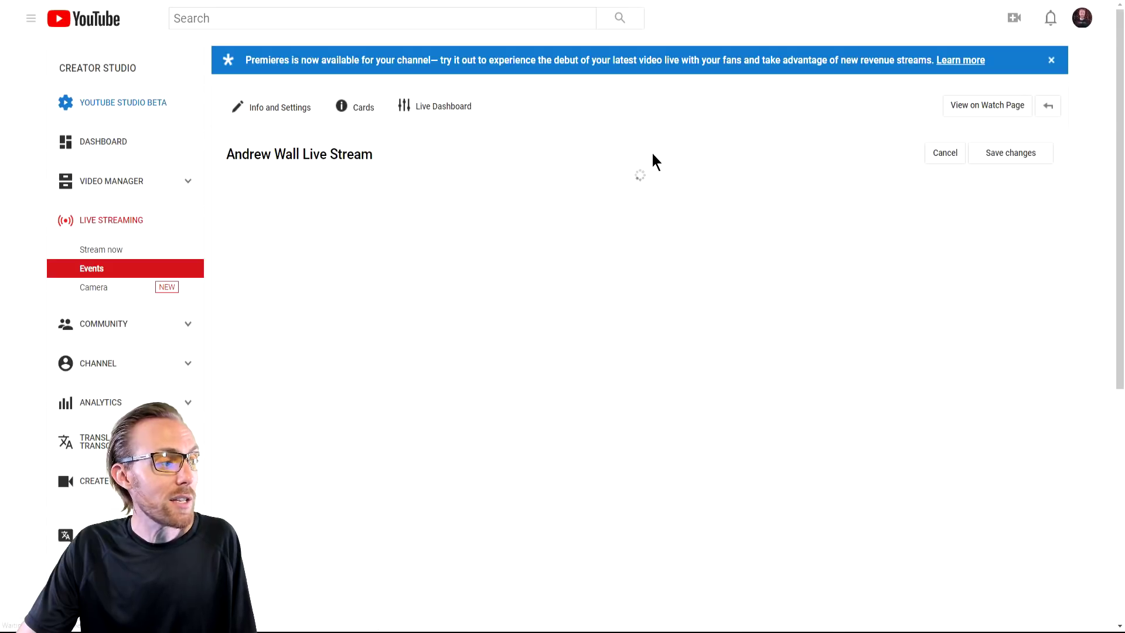
{"action": "left_click", "coordinate": [274, 224]}
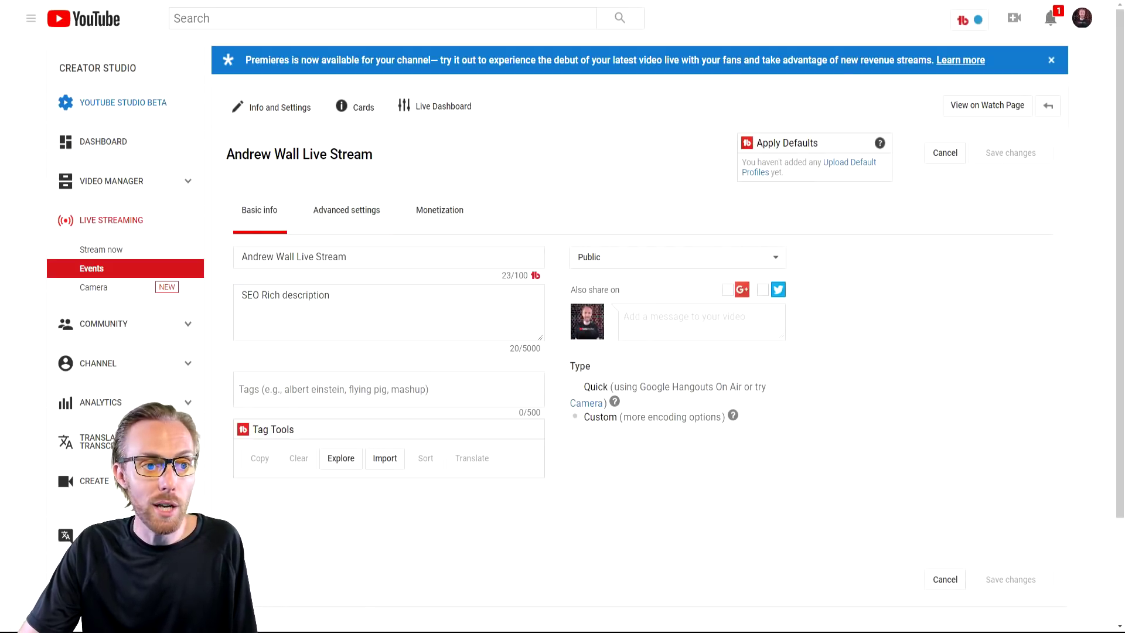
Annotate the limits: 50 by the title, 140 by the description, 5 by tags; circle Public.
{"action": "mouse_move", "coordinate": [455, 233]}
{"action": "left_mouse_down"}
{"action": "mouse_move", "coordinate": [413, 237]}
{"action": "mouse_move", "coordinate": [410, 260]}
{"action": "mouse_move", "coordinate": [474, 225]}
{"action": "left_mouse_up"}
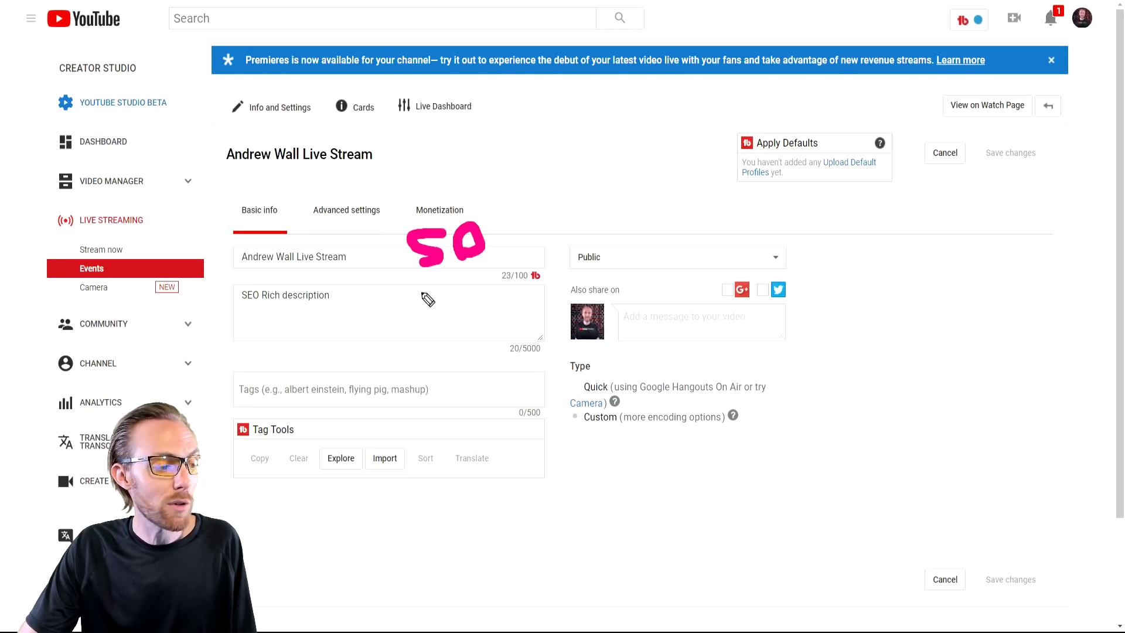
{"action": "mouse_move", "coordinate": [423, 284]}
{"action": "left_mouse_down"}
{"action": "mouse_move", "coordinate": [426, 312]}
{"action": "mouse_move", "coordinate": [465, 297]}
{"action": "mouse_move", "coordinate": [461, 316]}
{"action": "left_mouse_up"}
{"action": "mouse_move", "coordinate": [487, 273]}
{"action": "left_mouse_down"}
{"action": "mouse_move", "coordinate": [494, 311]}
{"action": "mouse_move", "coordinate": [487, 274]}
{"action": "left_mouse_up"}
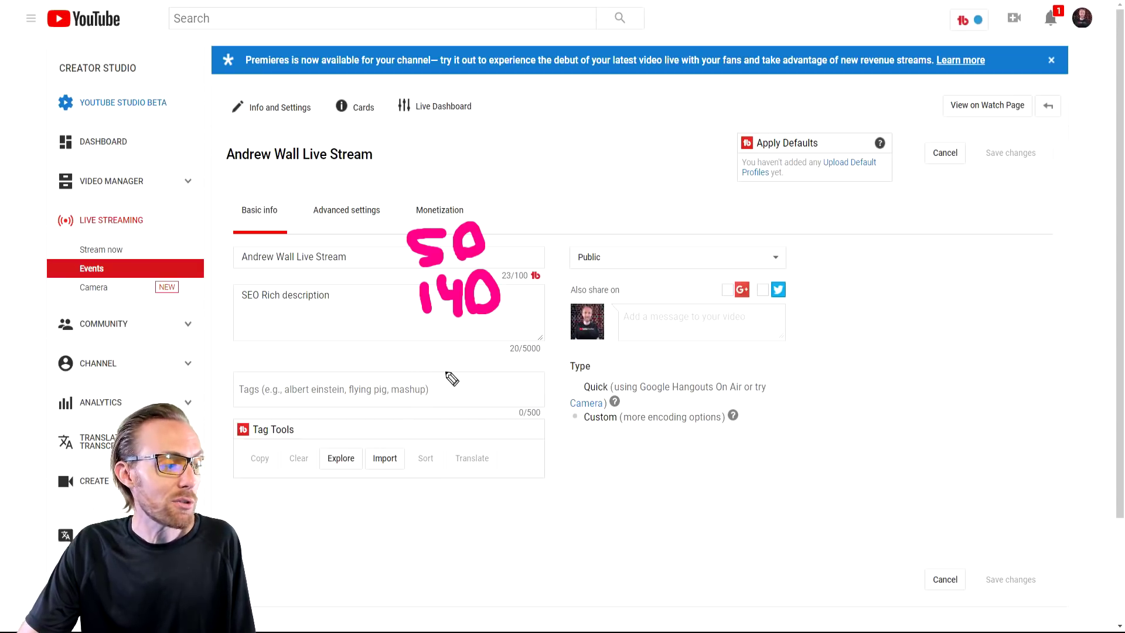
{"action": "mouse_move", "coordinate": [468, 364]}
{"action": "left_mouse_down"}
{"action": "mouse_move", "coordinate": [465, 402]}
{"action": "mouse_move", "coordinate": [435, 411]}
{"action": "left_mouse_up"}
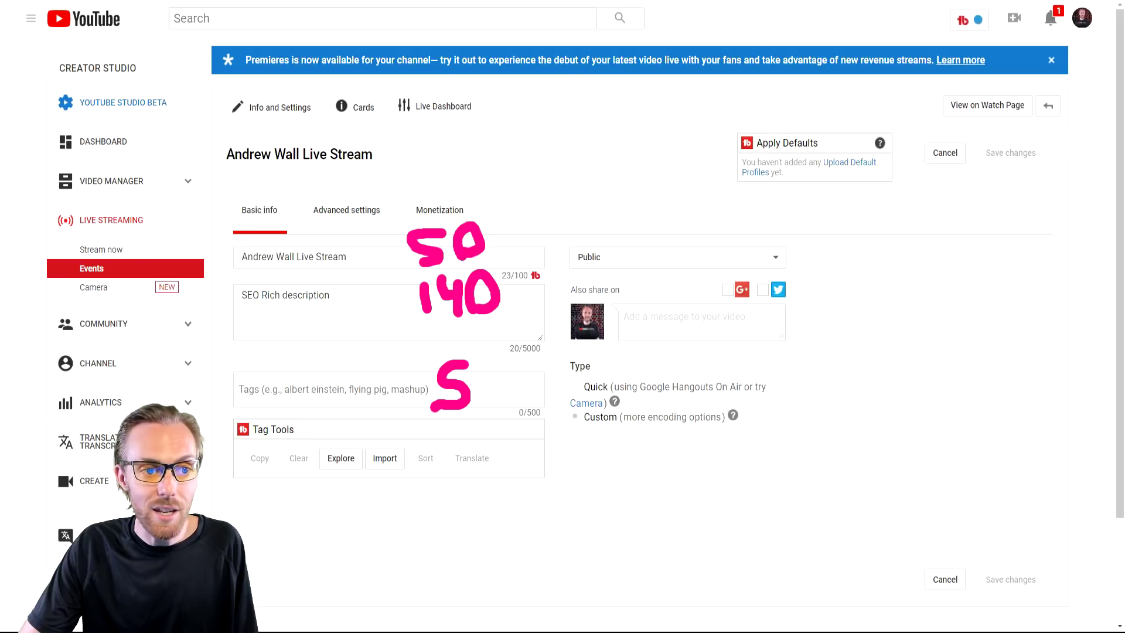
{"action": "mouse_move", "coordinate": [660, 286]}
{"action": "left_mouse_down"}
{"action": "mouse_move", "coordinate": [571, 285]}
{"action": "mouse_move", "coordinate": [786, 211]}
{"action": "mouse_move", "coordinate": [625, 291]}
{"action": "left_mouse_up"}
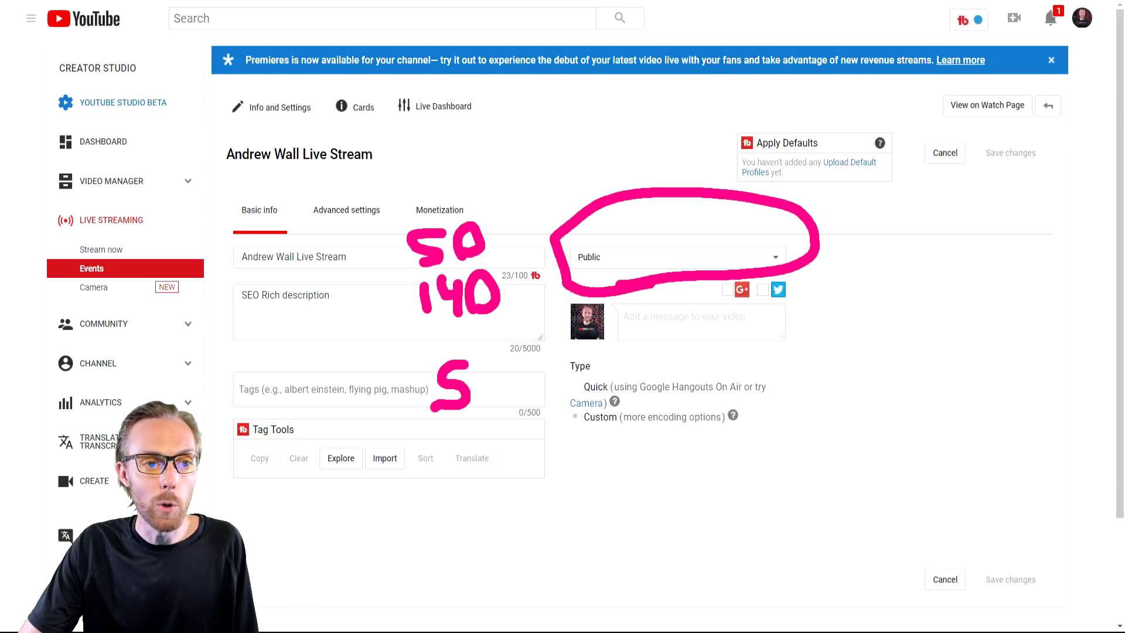
Show Advanced settings and mark live chat enabled, the chat rate limit and the category fields.
{"action": "key", "text": "e"}
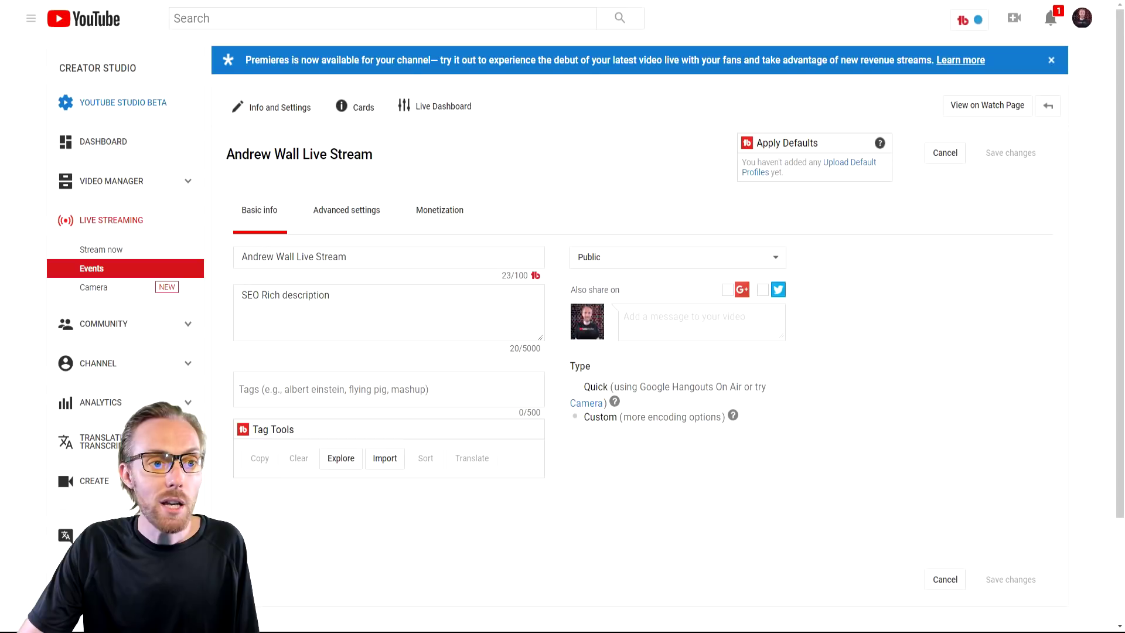
{"action": "left_click", "coordinate": [353, 218]}
{"action": "scroll", "coordinate": [603, 304], "scroll_direction": "down", "scroll_amount": 2}
{"action": "scroll", "coordinate": [602, 310], "scroll_direction": "down", "scroll_amount": 1}
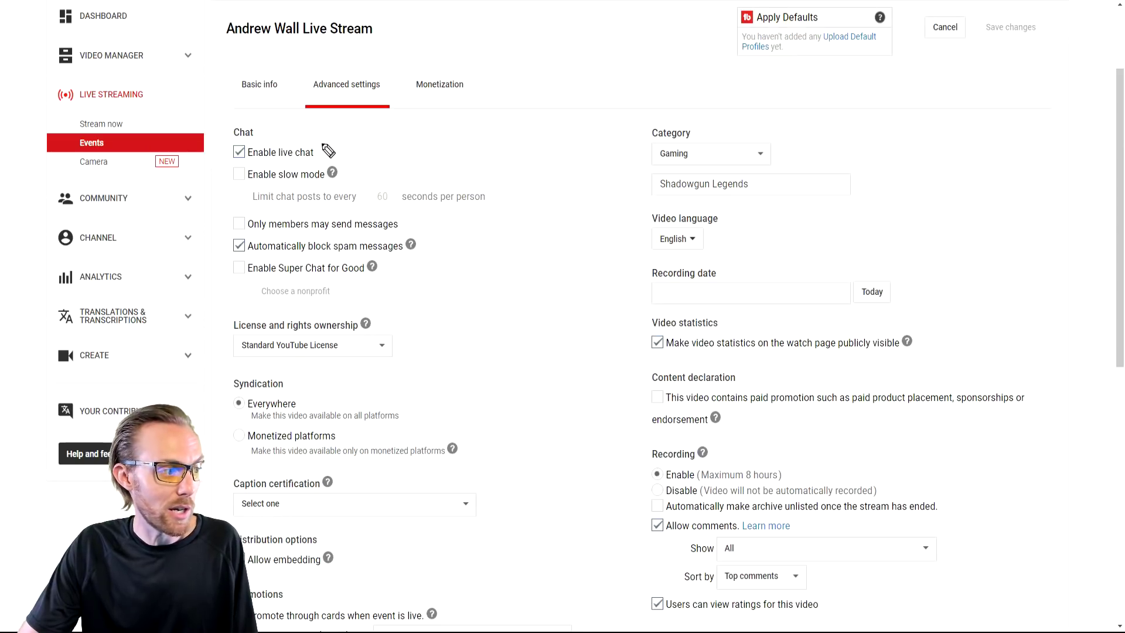
{"action": "left_click_drag", "start_coordinate": [319, 142], "coordinate": [364, 116]}
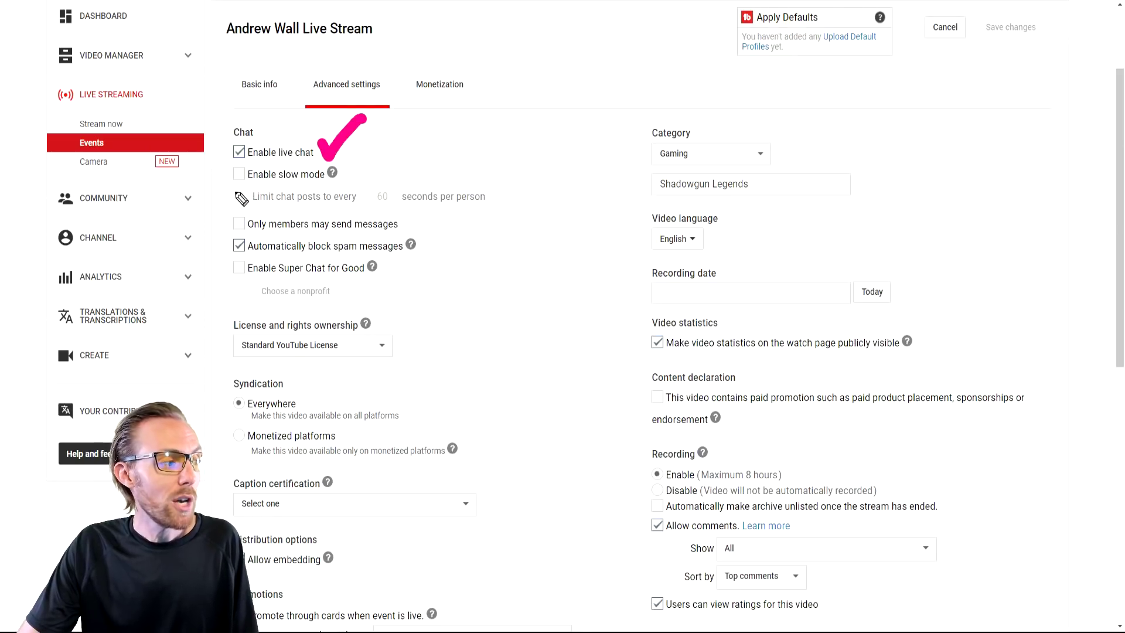
{"action": "mouse_move", "coordinate": [230, 191]}
{"action": "left_mouse_down"}
{"action": "mouse_move", "coordinate": [334, 204]}
{"action": "mouse_move", "coordinate": [371, 174]}
{"action": "left_mouse_up"}
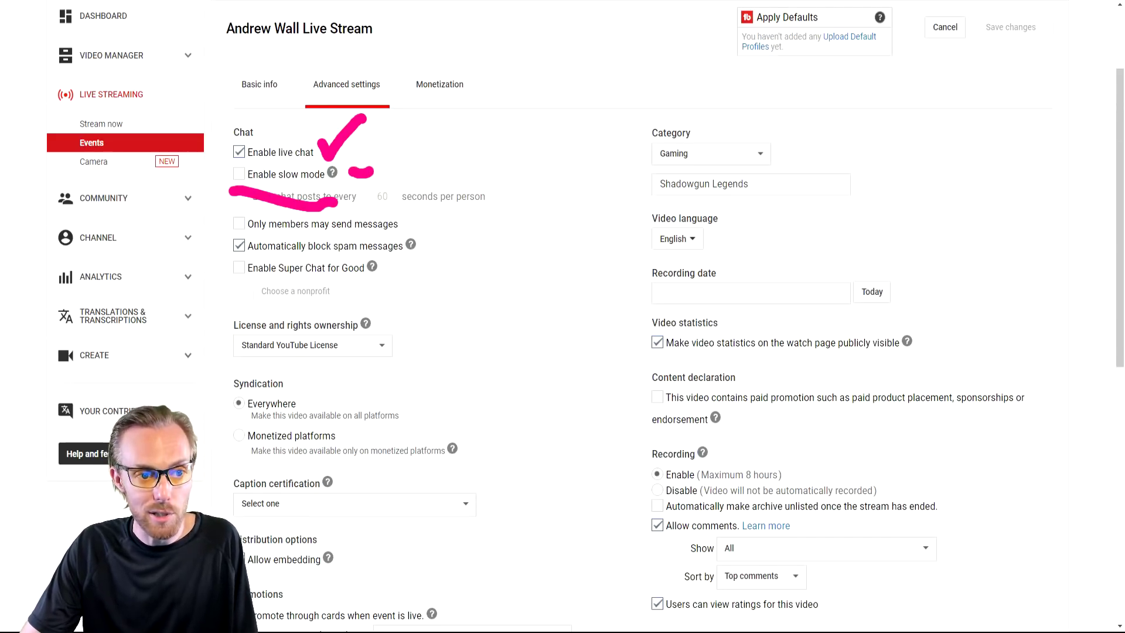
{"action": "mouse_move", "coordinate": [718, 212]}
{"action": "left_mouse_down"}
{"action": "mouse_move", "coordinate": [595, 157]}
{"action": "mouse_move", "coordinate": [895, 178]}
{"action": "mouse_move", "coordinate": [714, 214]}
{"action": "left_mouse_up"}
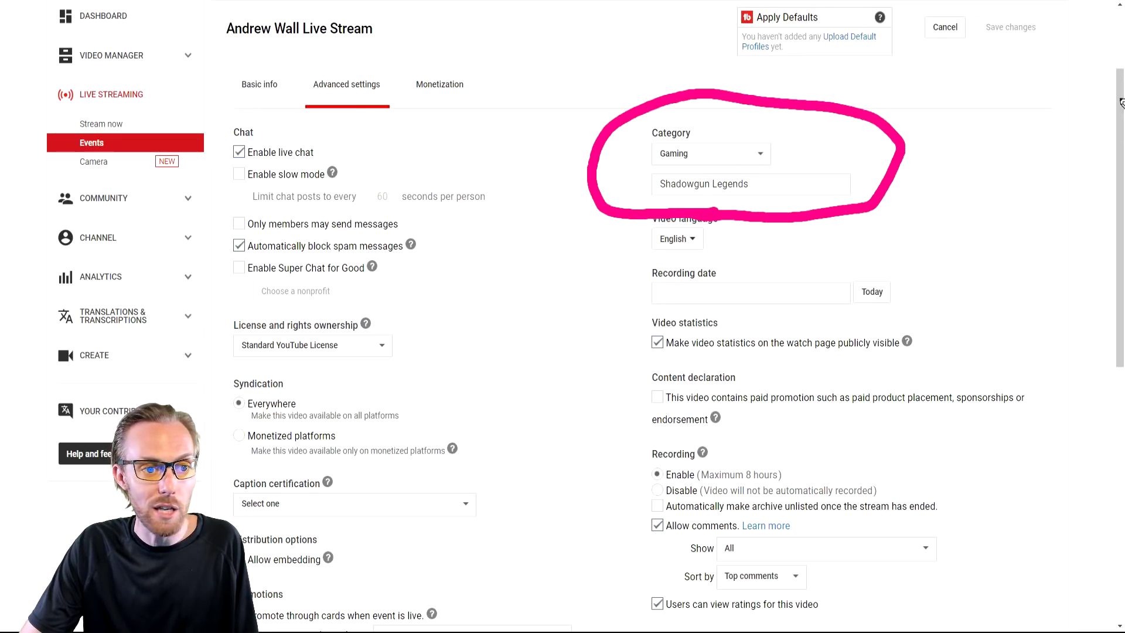
Keep Gaming as the category and reselect Shadowgun Legends as the game title.
{"action": "left_click", "coordinate": [734, 155]}
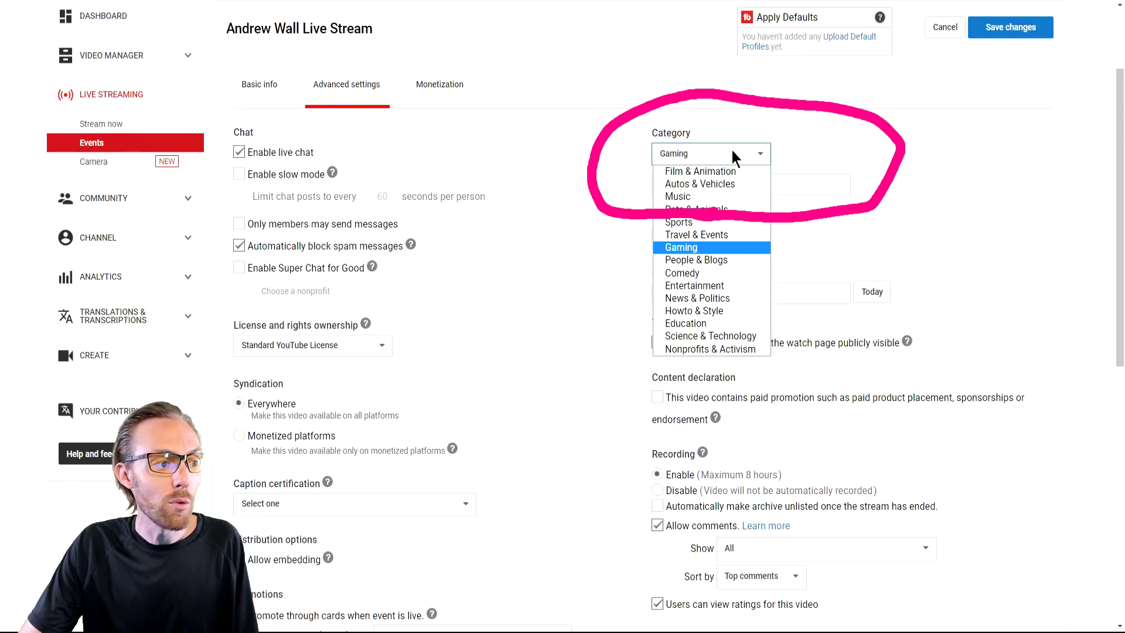
{"action": "left_click", "coordinate": [724, 247]}
{"action": "left_click", "coordinate": [762, 182]}
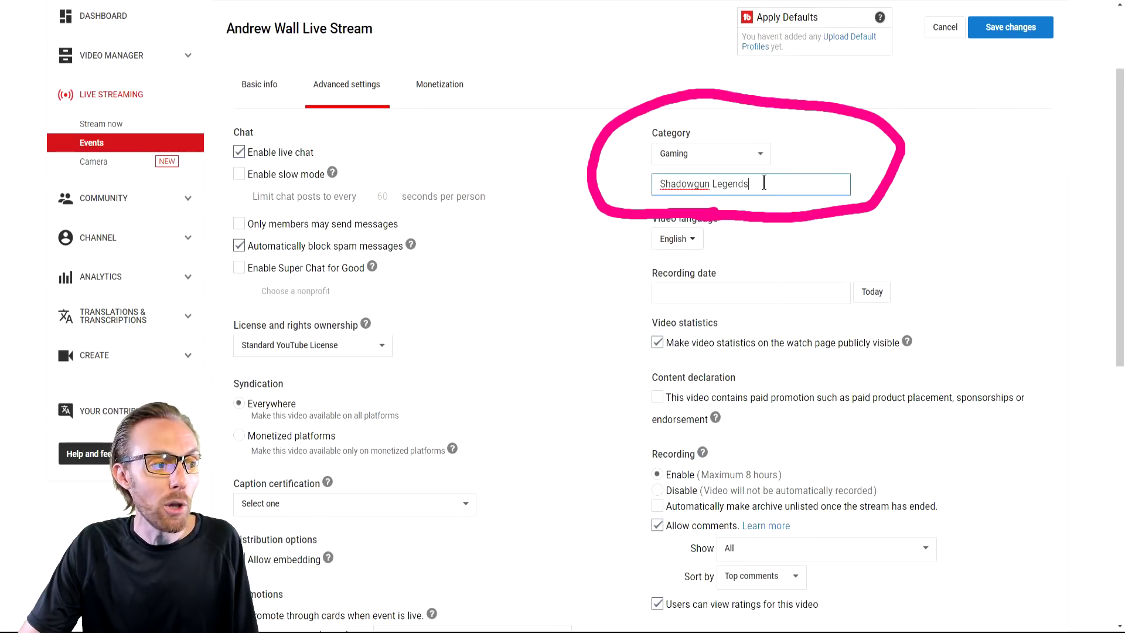
{"action": "left_click_drag", "start_coordinate": [764, 183], "coordinate": [714, 191]}
{"action": "key", "text": "BackSpace"}
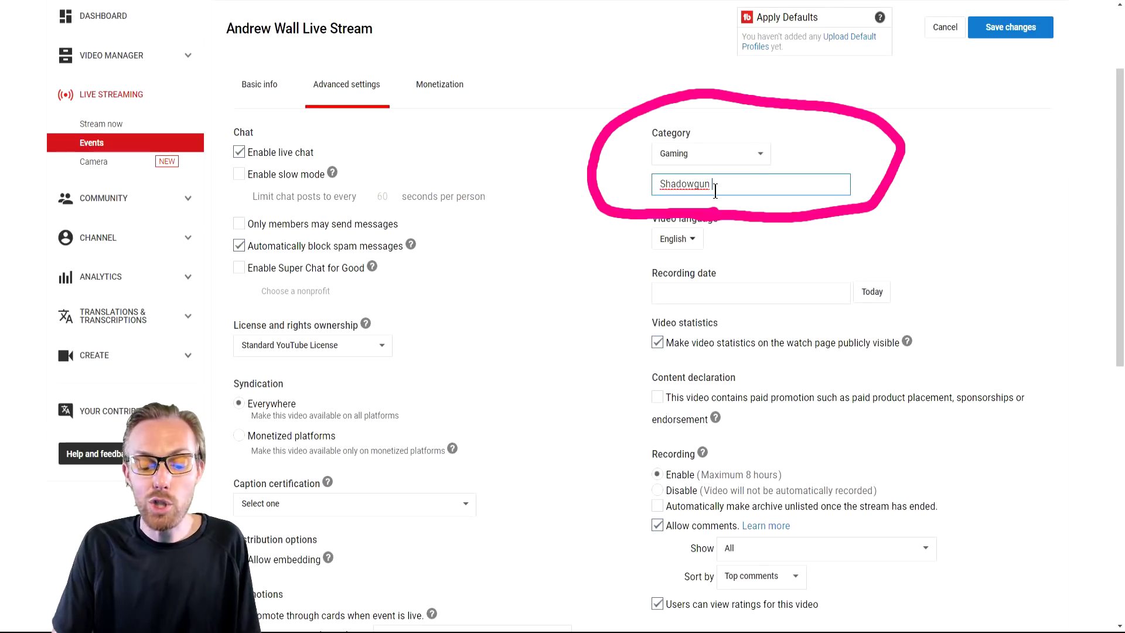
{"action": "type", "text": "Leg"}
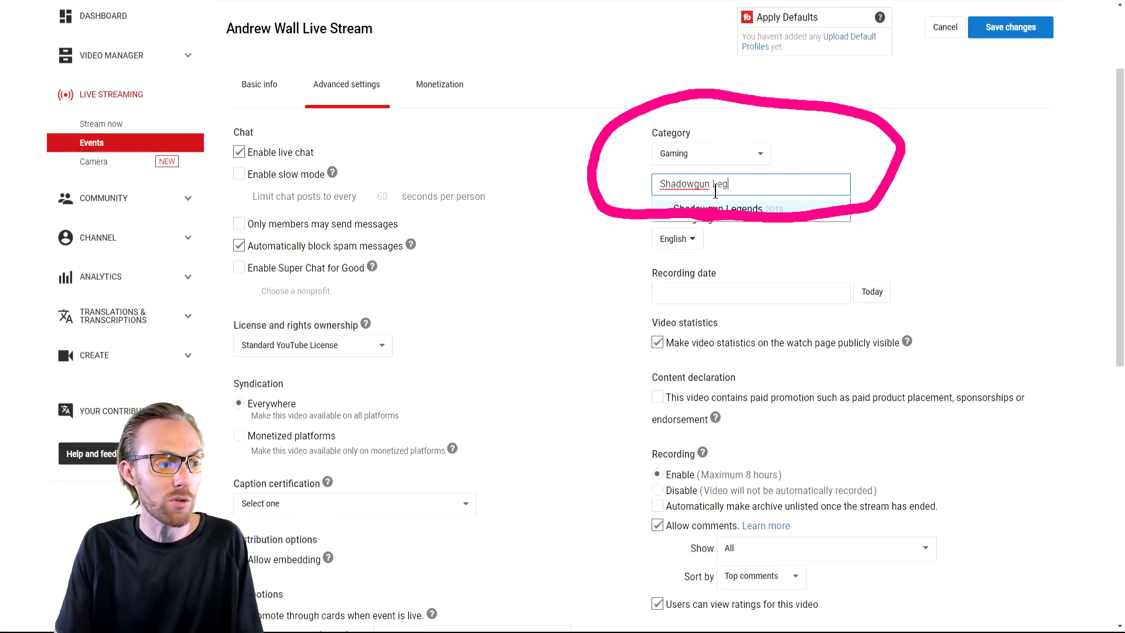
{"action": "left_click", "coordinate": [815, 209]}
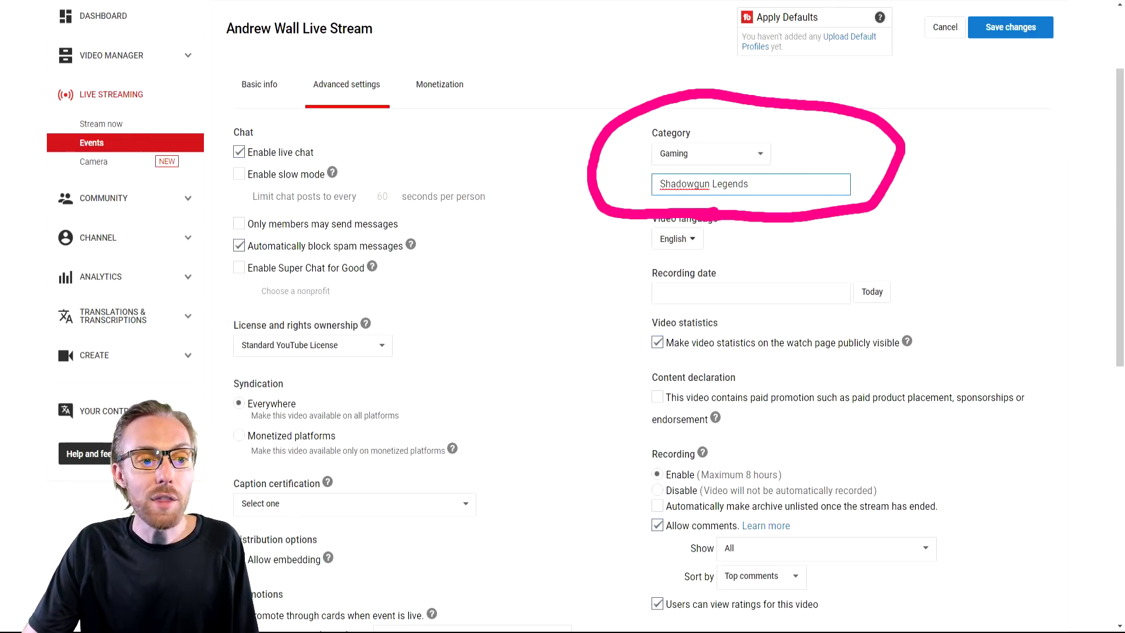
{"action": "key", "text": "Tab"}
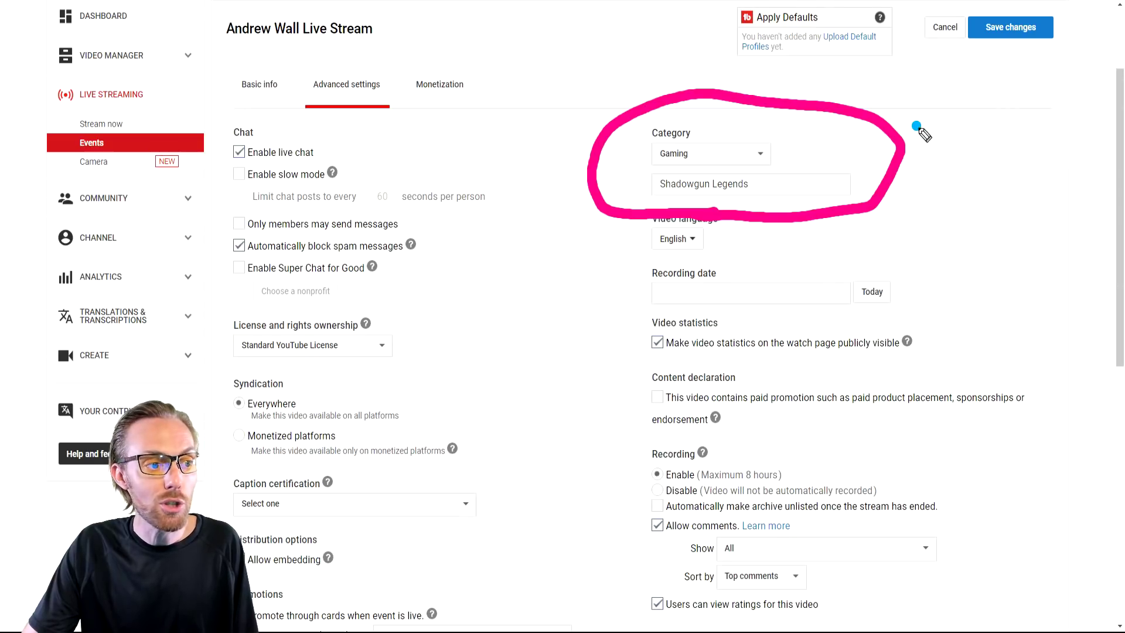
Clear the annotations and keep English as the video language.
{"action": "left_click_drag", "start_coordinate": [914, 125], "coordinate": [964, 94]}
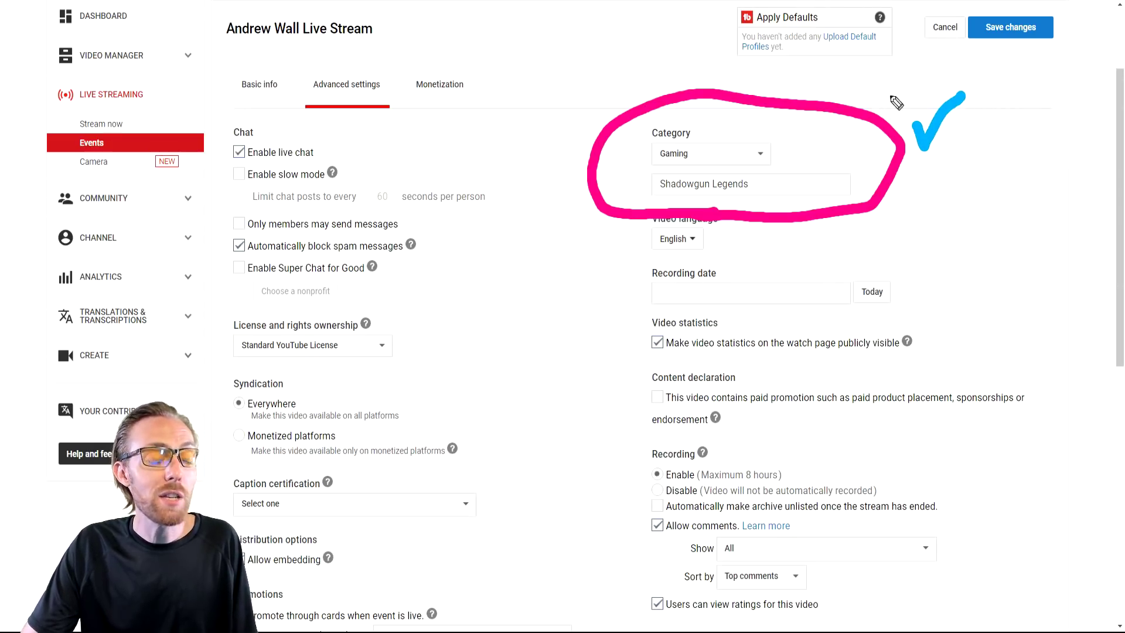
{"action": "key", "text": "Escape"}
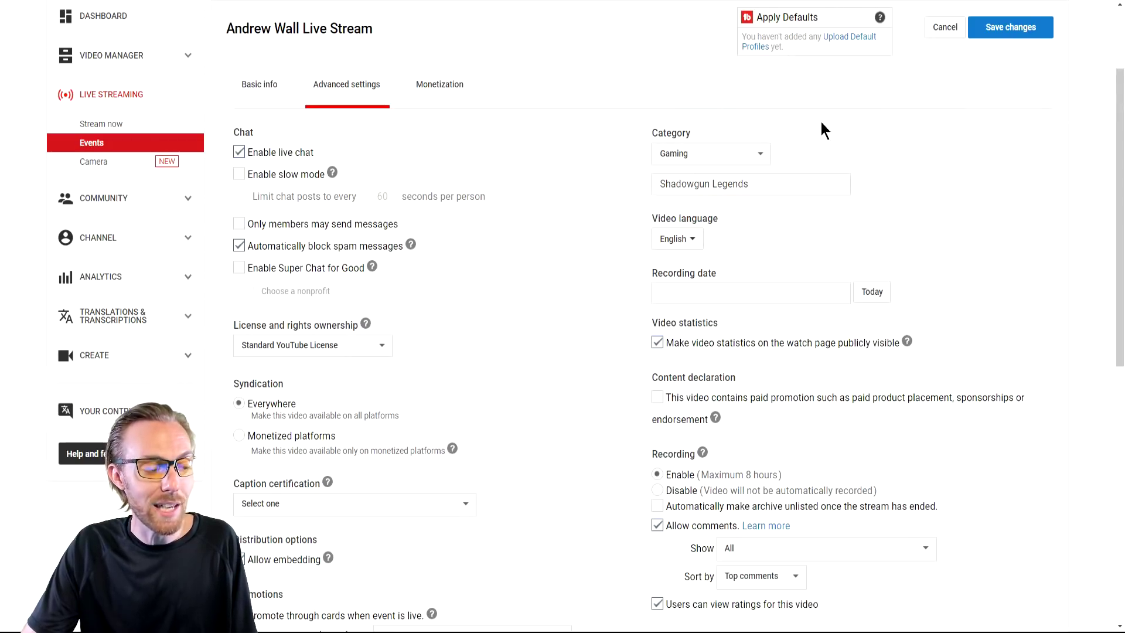
{"action": "left_click", "coordinate": [677, 239]}
{"action": "left_click", "coordinate": [675, 261]}
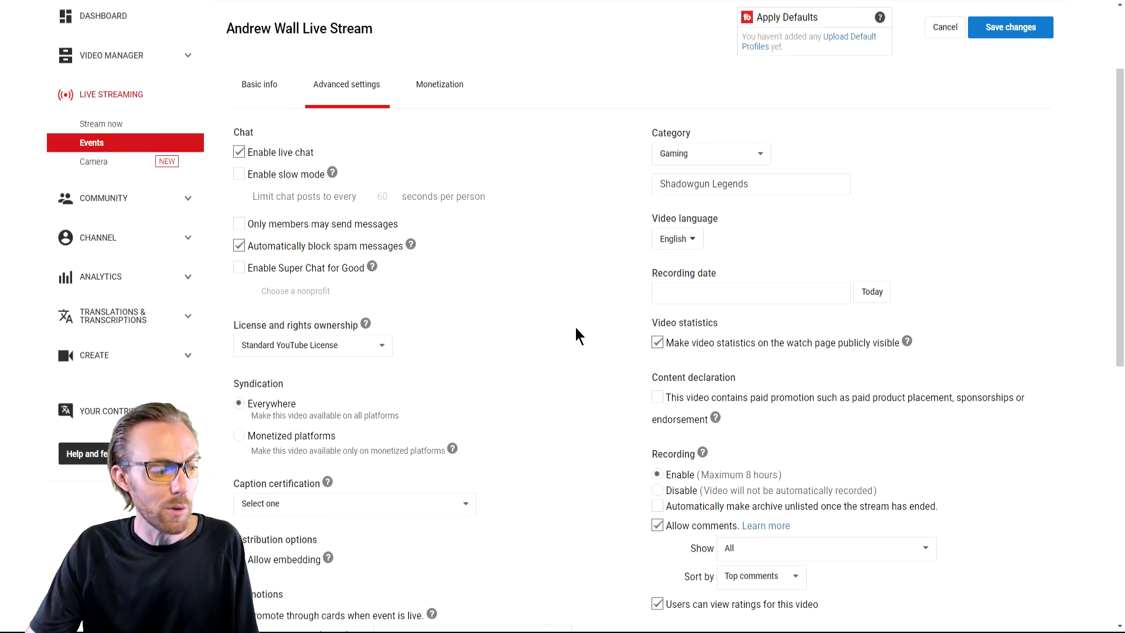
{"action": "scroll", "coordinate": [574, 324], "scroll_direction": "down", "scroll_amount": 4}
{"action": "scroll", "coordinate": [577, 318], "scroll_direction": "down", "scroll_amount": 1}
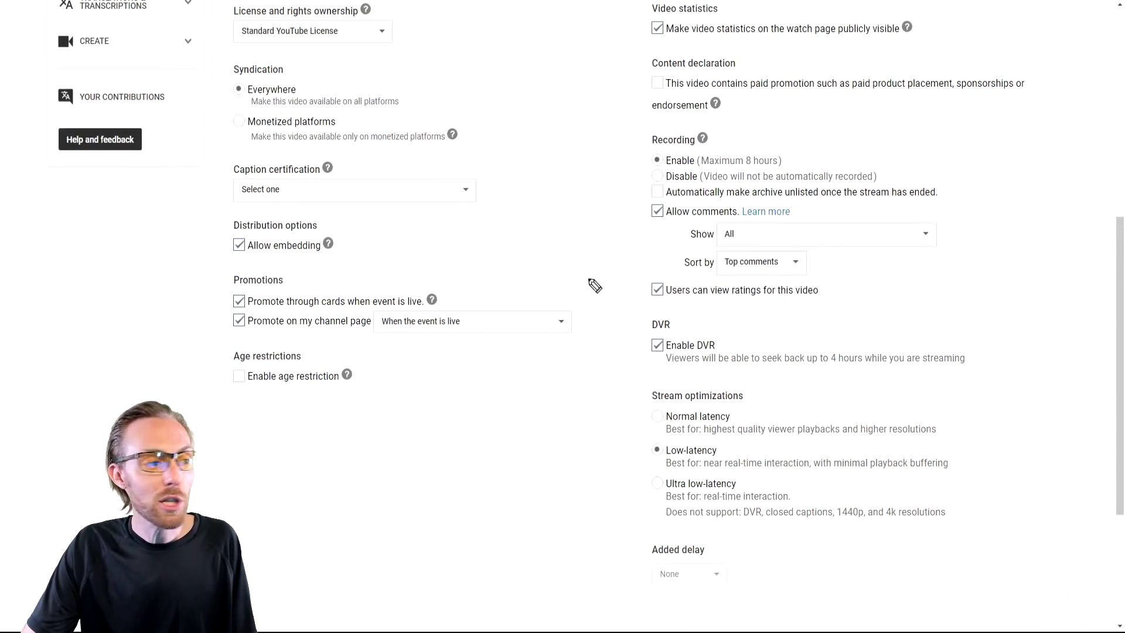
{"action": "mouse_move", "coordinate": [380, 207]}
{"action": "left_mouse_down"}
{"action": "mouse_move", "coordinate": [221, 221]}
{"action": "mouse_move", "coordinate": [354, 477]}
{"action": "mouse_move", "coordinate": [602, 287]}
{"action": "mouse_move", "coordinate": [352, 203]}
{"action": "left_mouse_up"}
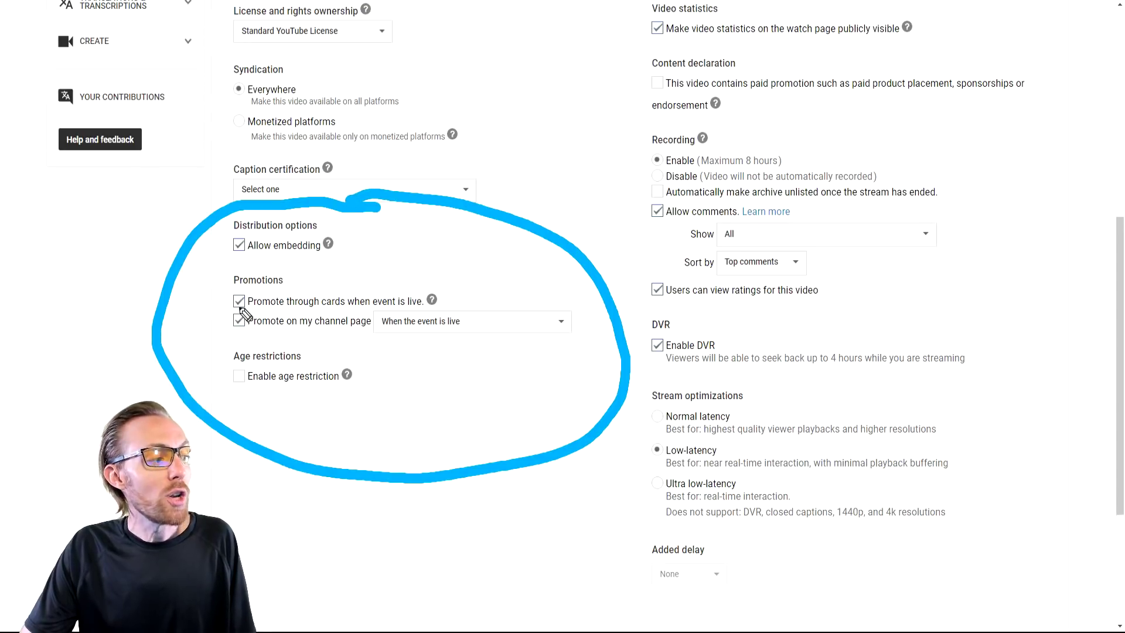
{"action": "left_click_drag", "start_coordinate": [202, 293], "coordinate": [237, 284]}
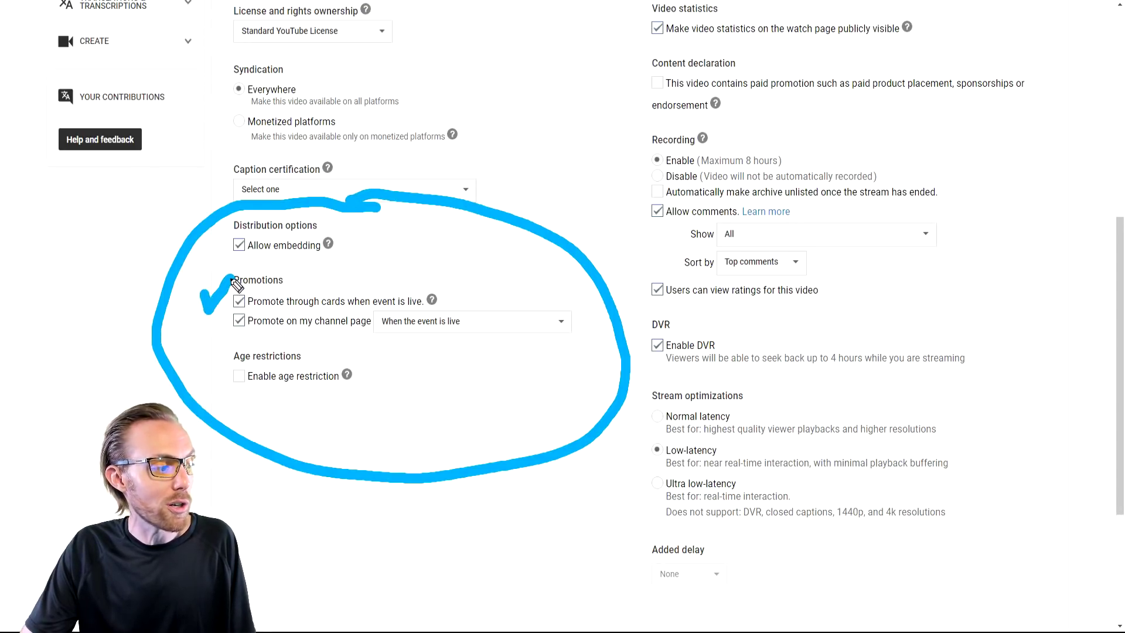
{"action": "mouse_move", "coordinate": [200, 322]}
{"action": "left_mouse_down"}
{"action": "mouse_move", "coordinate": [213, 339]}
{"action": "mouse_move", "coordinate": [235, 309]}
{"action": "left_mouse_up"}
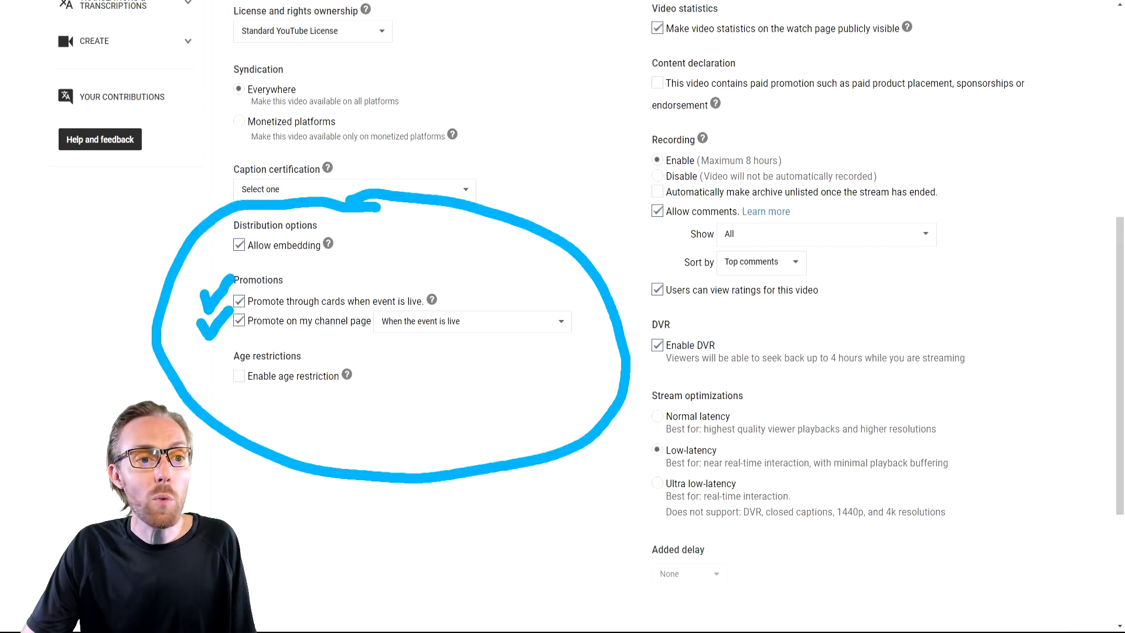
{"action": "left_click", "coordinate": [435, 324]}
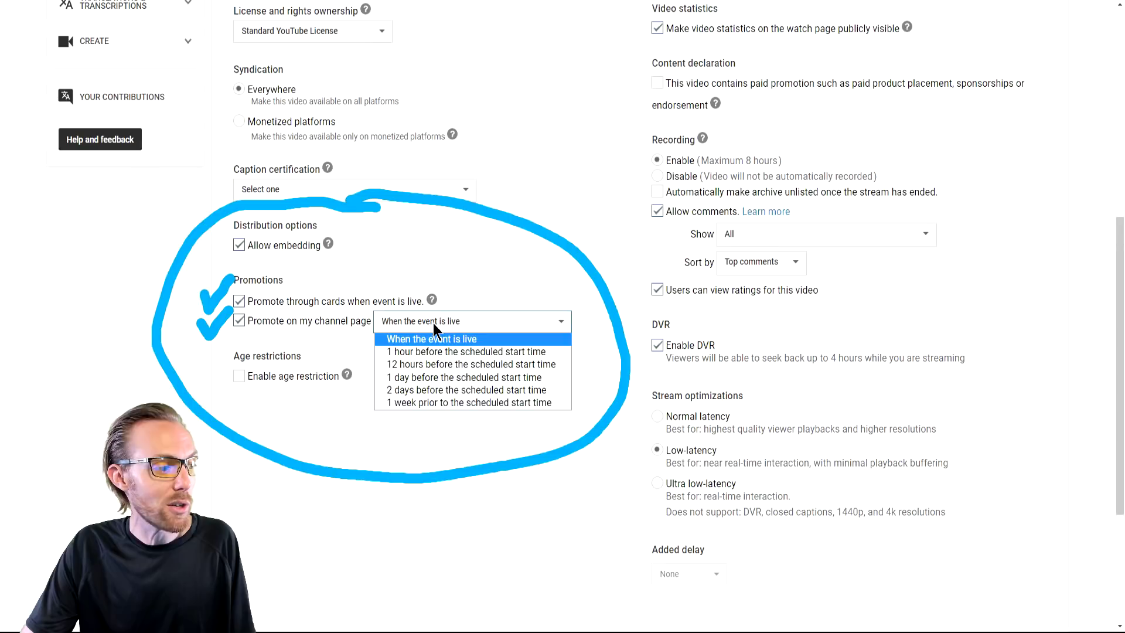
{"action": "left_click", "coordinate": [467, 341]}
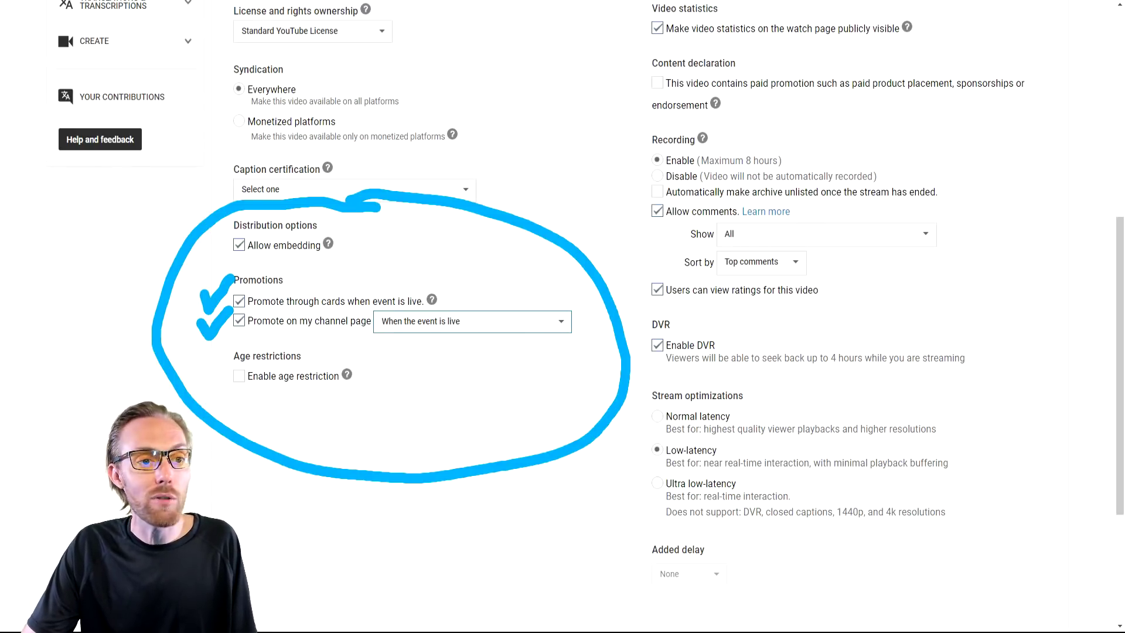
{"action": "mouse_move", "coordinate": [444, 264]}
{"action": "left_mouse_down"}
{"action": "mouse_move", "coordinate": [451, 273]}
{"action": "mouse_move", "coordinate": [489, 228]}
{"action": "left_mouse_up"}
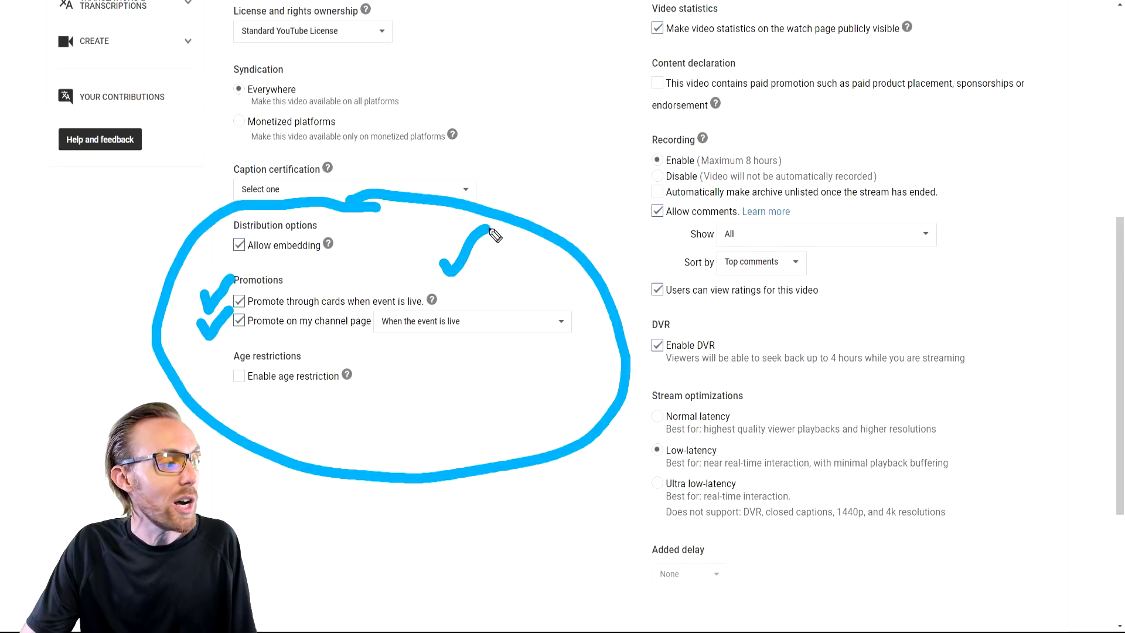
{"action": "mouse_move", "coordinate": [209, 236]}
{"action": "left_mouse_down"}
{"action": "mouse_move", "coordinate": [220, 247]}
{"action": "mouse_move", "coordinate": [241, 218]}
{"action": "left_mouse_up"}
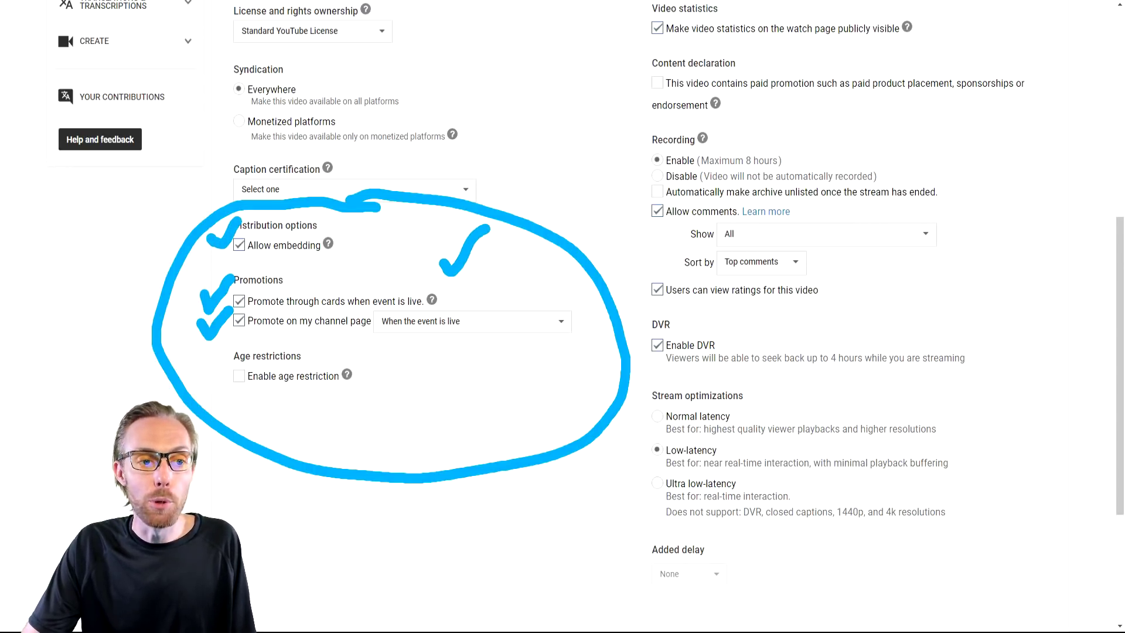
{"action": "key", "text": "e"}
{"action": "mouse_move", "coordinate": [750, 121]}
{"action": "left_mouse_down"}
{"action": "mouse_move", "coordinate": [697, 126]}
{"action": "mouse_move", "coordinate": [605, 428]}
{"action": "mouse_move", "coordinate": [924, 551]}
{"action": "mouse_move", "coordinate": [995, 229]}
{"action": "mouse_move", "coordinate": [752, 125]}
{"action": "left_mouse_up"}
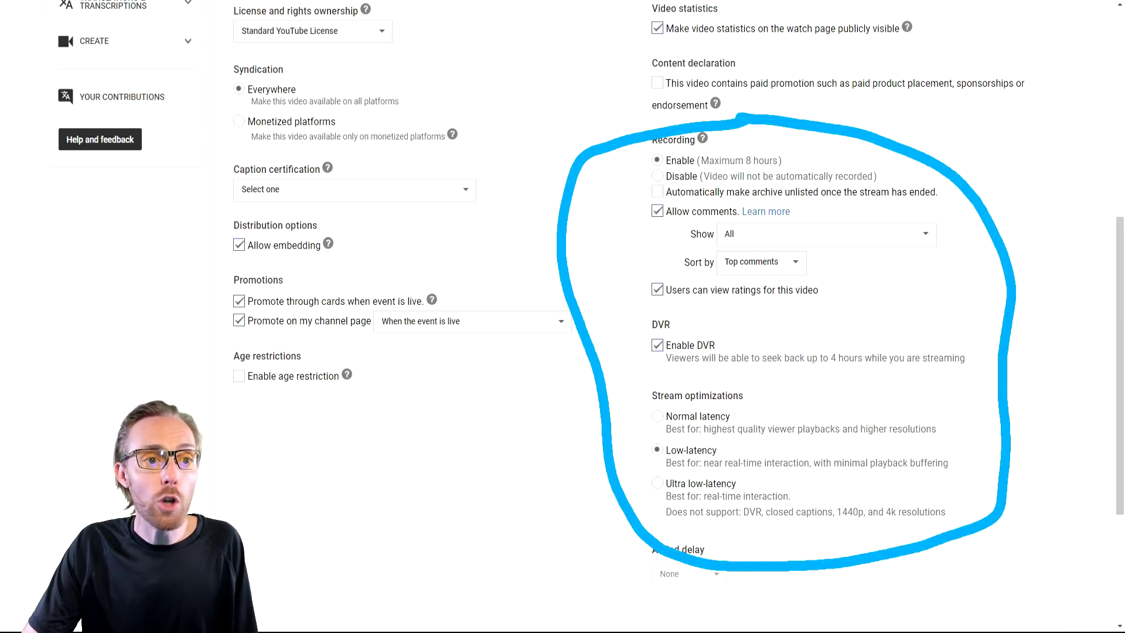
{"action": "mouse_move", "coordinate": [644, 159]}
{"action": "left_mouse_down"}
{"action": "mouse_move", "coordinate": [621, 159]}
{"action": "mouse_move", "coordinate": [645, 158]}
{"action": "left_mouse_up"}
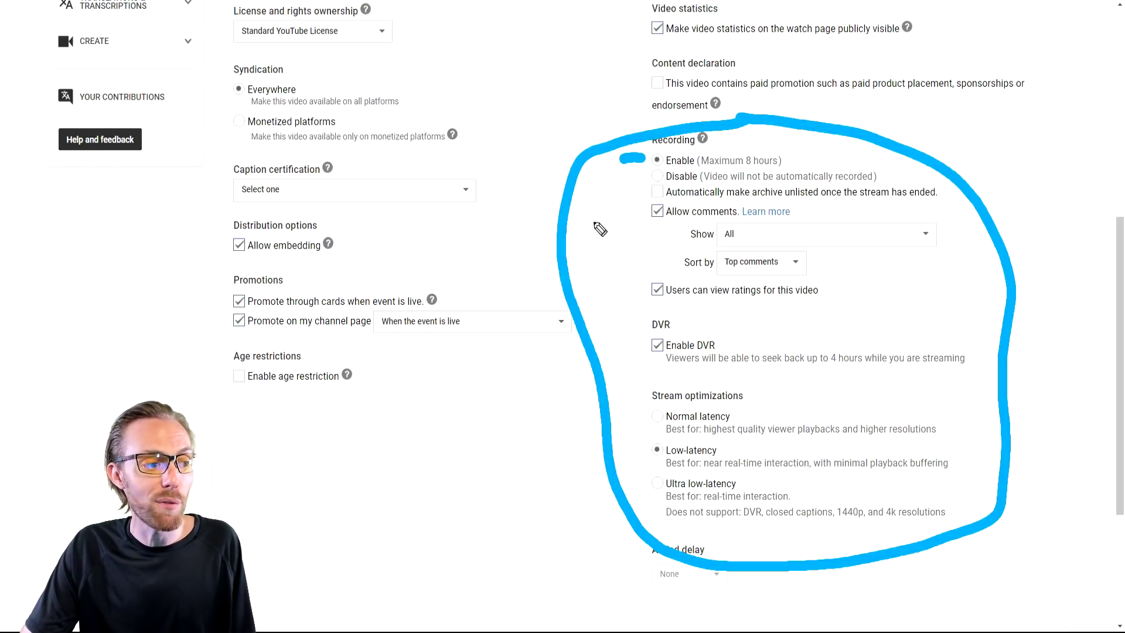
{"action": "left_click_drag", "start_coordinate": [603, 212], "coordinate": [630, 209]}
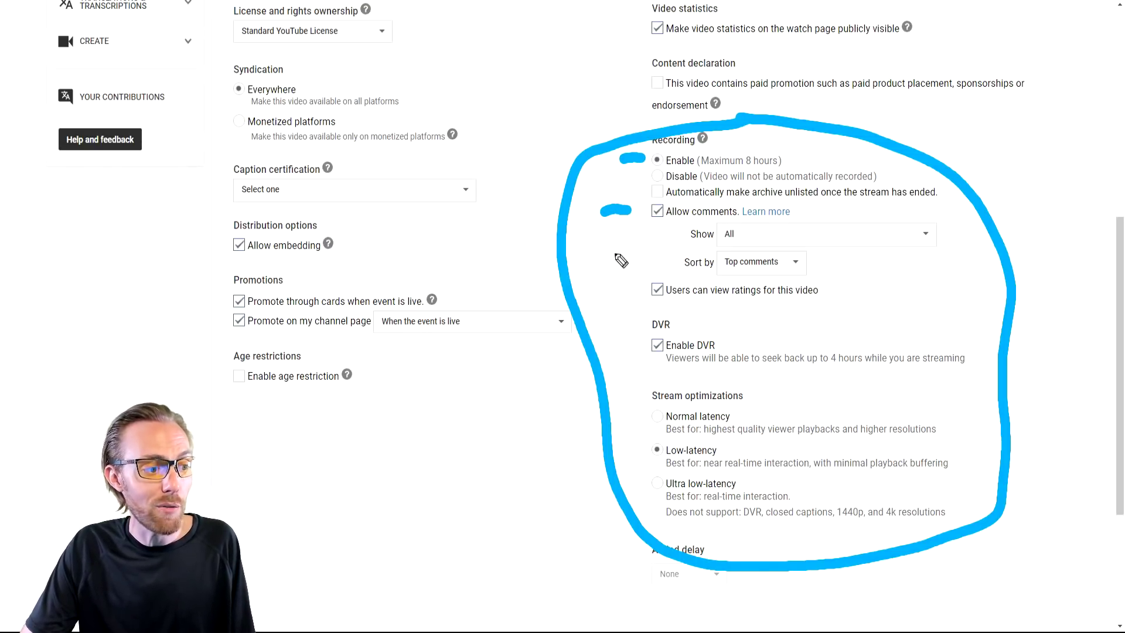
{"action": "left_click_drag", "start_coordinate": [608, 293], "coordinate": [631, 287]}
{"action": "left_click_drag", "start_coordinate": [614, 349], "coordinate": [633, 344]}
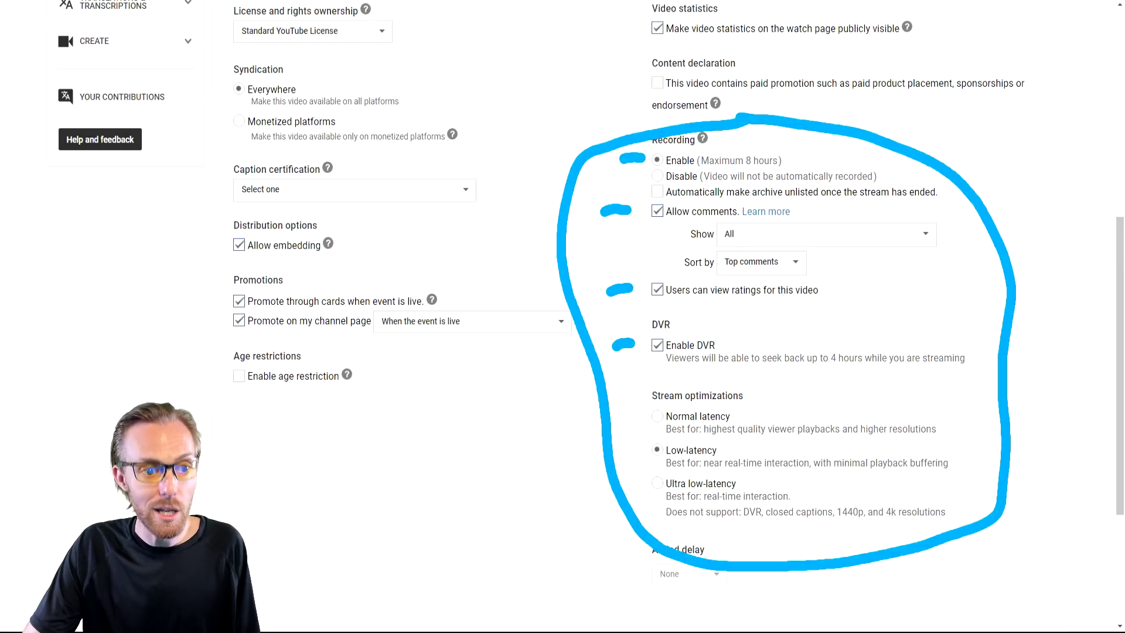
{"action": "key", "text": "Escape"}
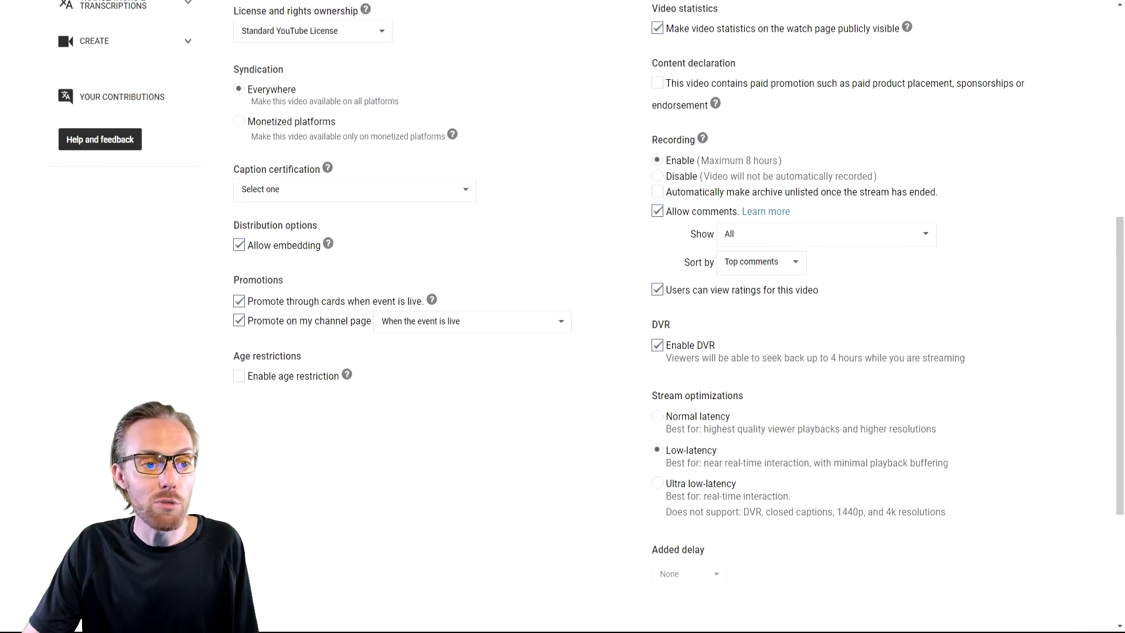
{"action": "mouse_move", "coordinate": [569, 195]}
{"action": "left_mouse_down"}
{"action": "mouse_move", "coordinate": [627, 187]}
{"action": "mouse_move", "coordinate": [628, 202]}
{"action": "left_mouse_up"}
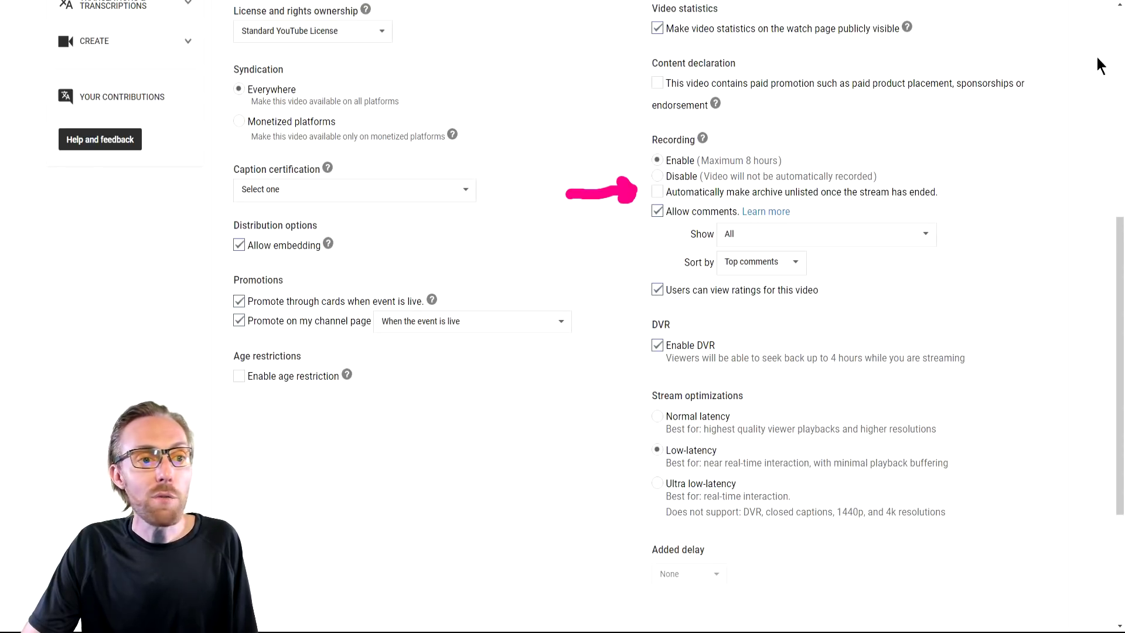
{"action": "left_click", "coordinate": [659, 192]}
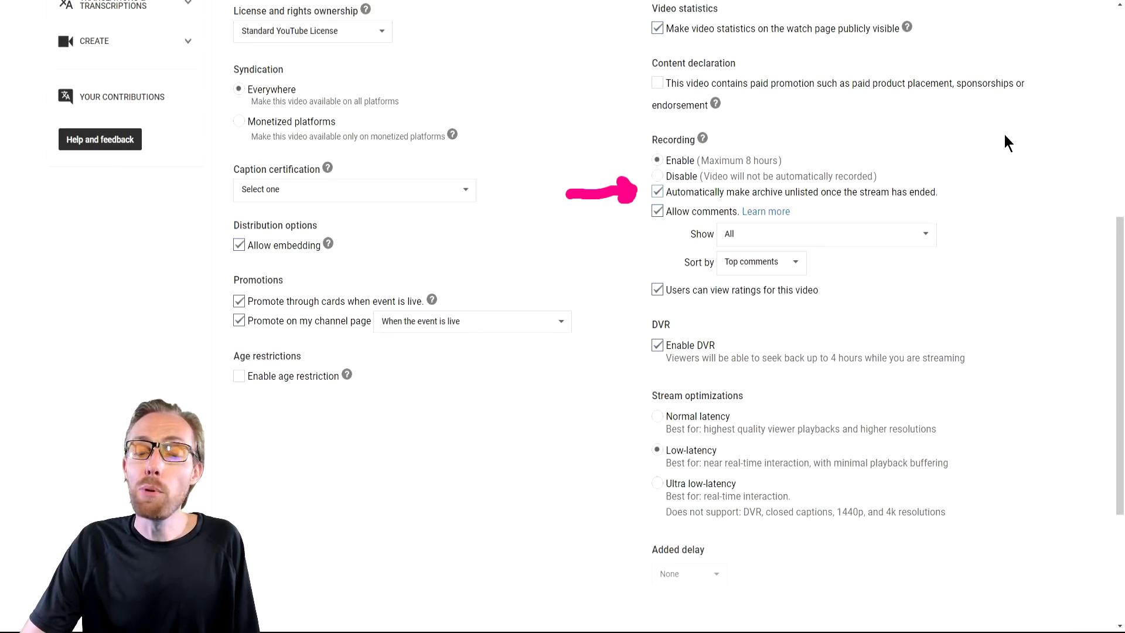
{"action": "left_click", "coordinate": [659, 192]}
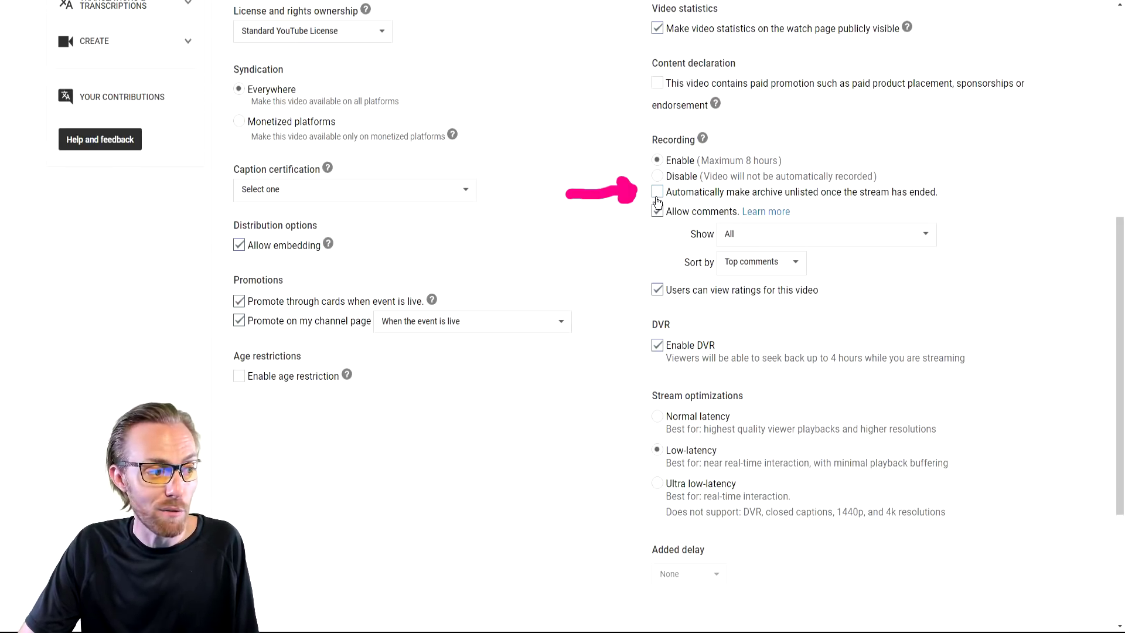
{"action": "left_click", "coordinate": [659, 195]}
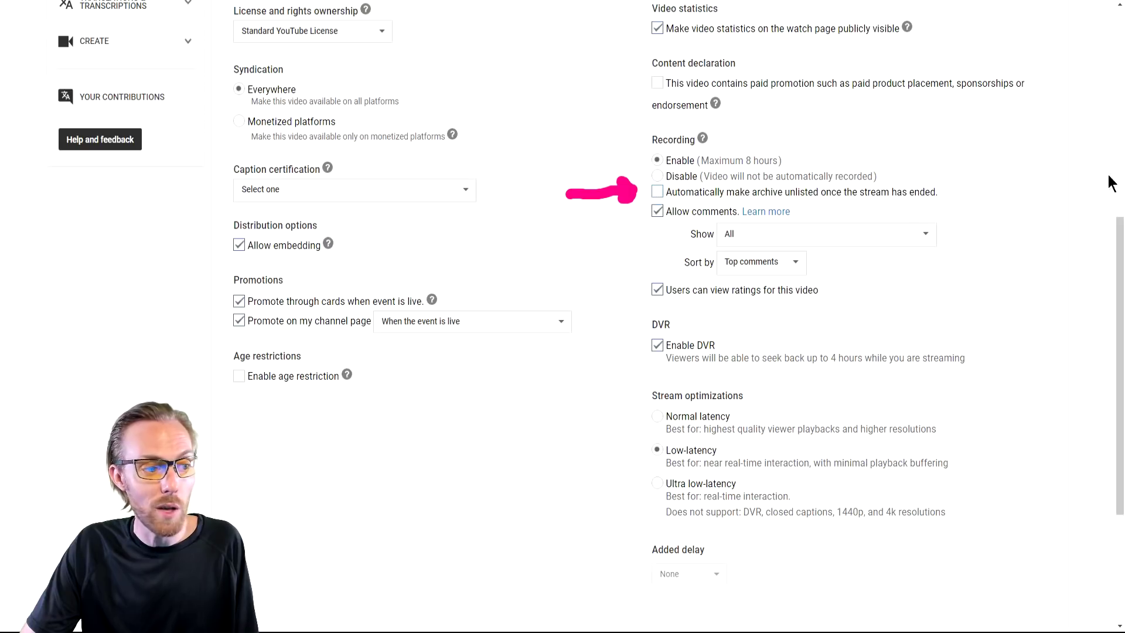
{"action": "left_click", "coordinate": [660, 193]}
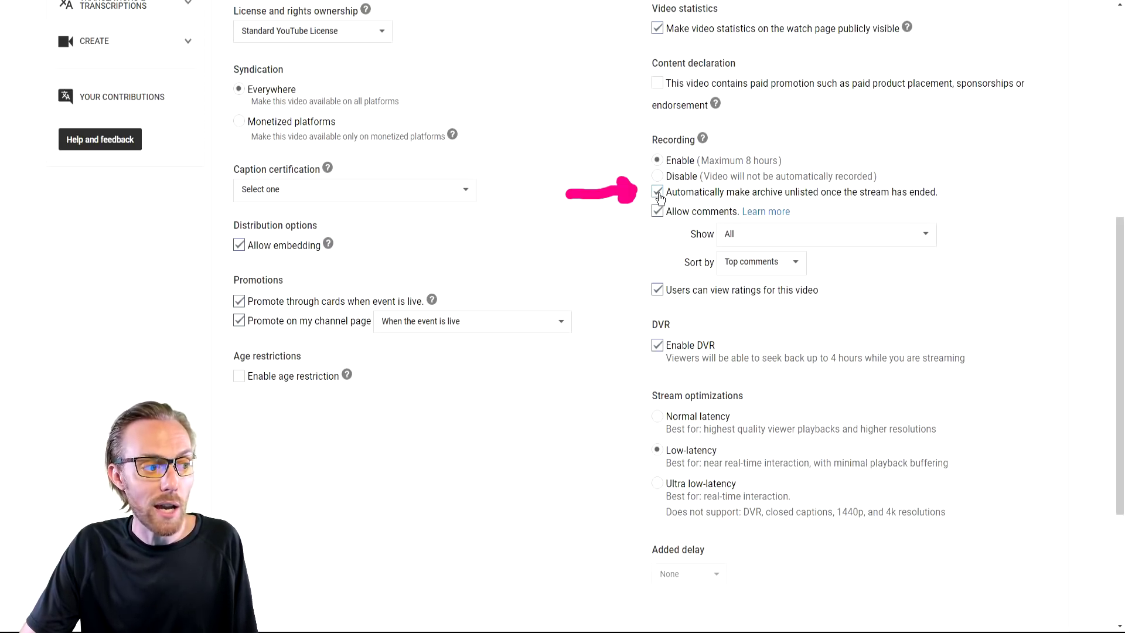
{"action": "left_click", "coordinate": [659, 193]}
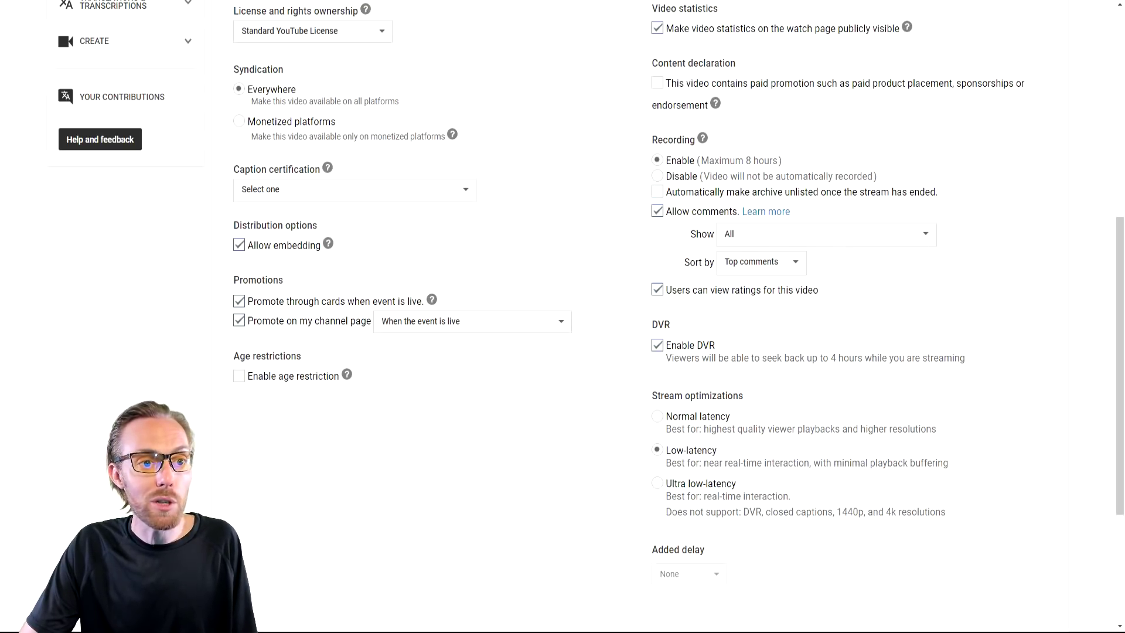
{"action": "mouse_move", "coordinate": [750, 374]}
{"action": "left_mouse_down"}
{"action": "mouse_move", "coordinate": [589, 469]}
{"action": "mouse_move", "coordinate": [929, 567]}
{"action": "mouse_move", "coordinate": [847, 392]}
{"action": "mouse_move", "coordinate": [750, 374]}
{"action": "left_mouse_up"}
{"action": "left_click_drag", "start_coordinate": [728, 450], "coordinate": [761, 449]}
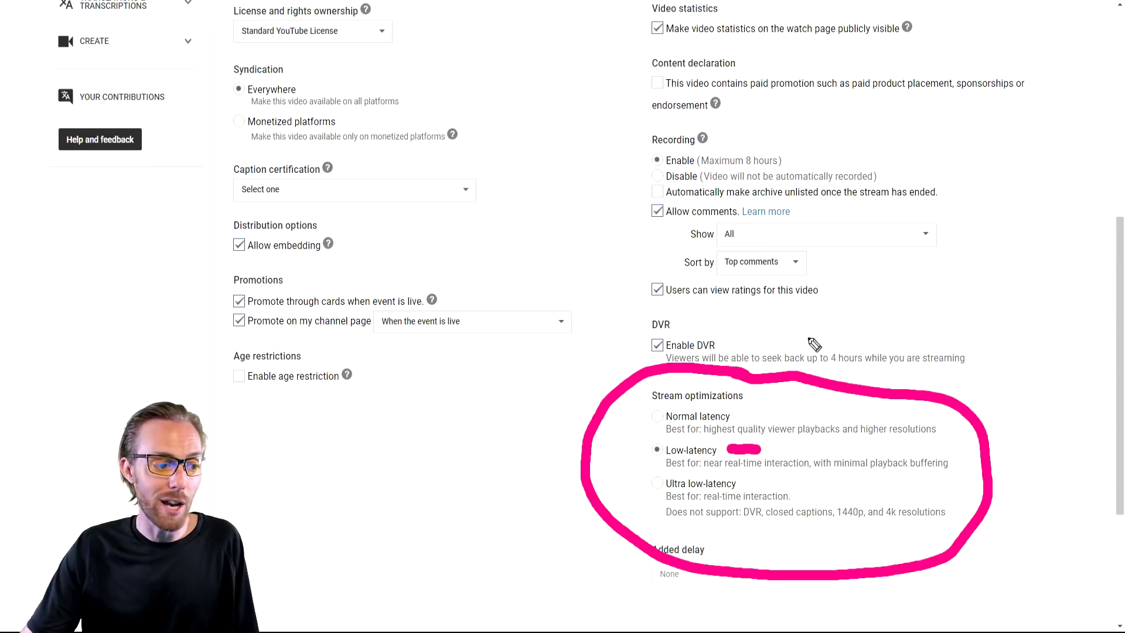
{"action": "left_click_drag", "start_coordinate": [739, 412], "coordinate": [768, 408]}
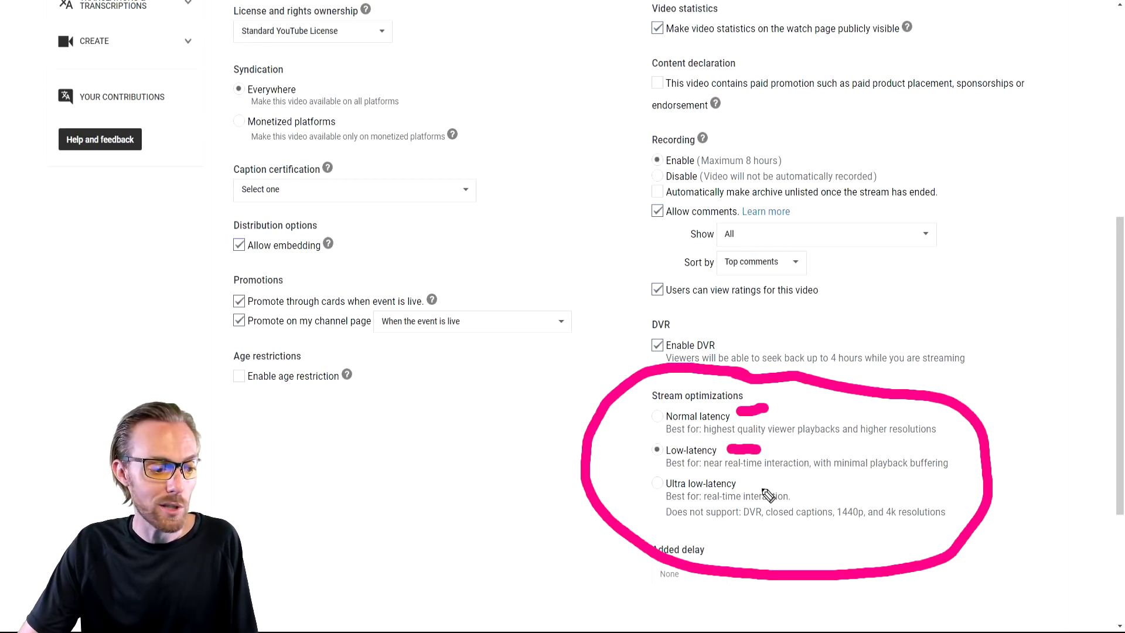
{"action": "left_click_drag", "start_coordinate": [742, 483], "coordinate": [769, 480]}
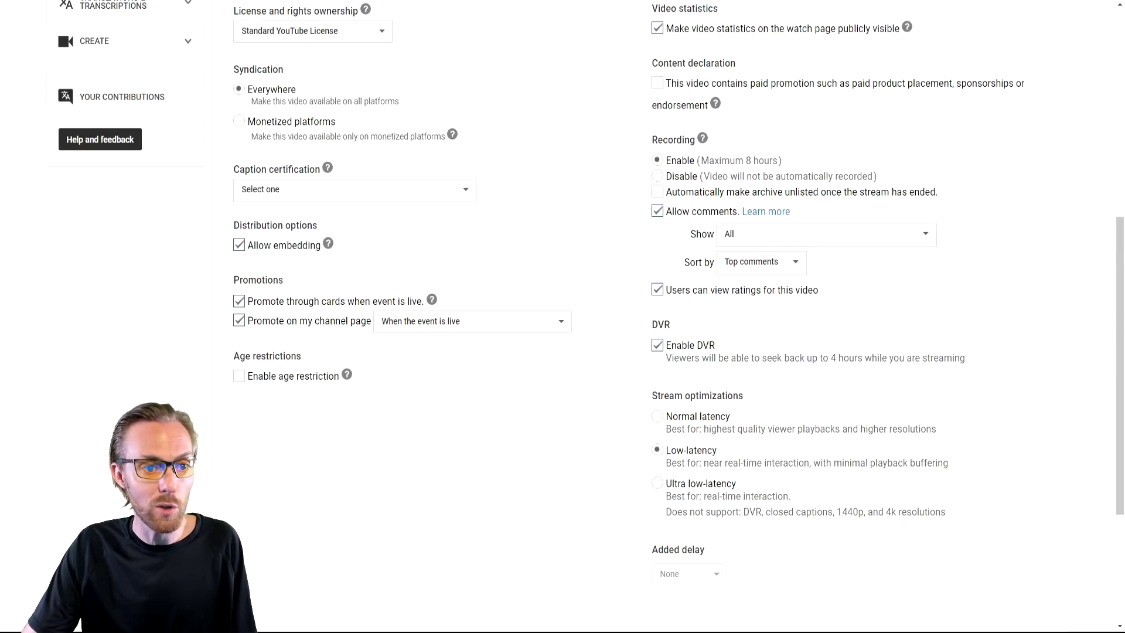
{"action": "mouse_move", "coordinate": [641, 472]}
{"action": "left_mouse_down"}
{"action": "mouse_move", "coordinate": [626, 433]}
{"action": "mouse_move", "coordinate": [759, 476]}
{"action": "mouse_move", "coordinate": [640, 478]}
{"action": "left_mouse_up"}
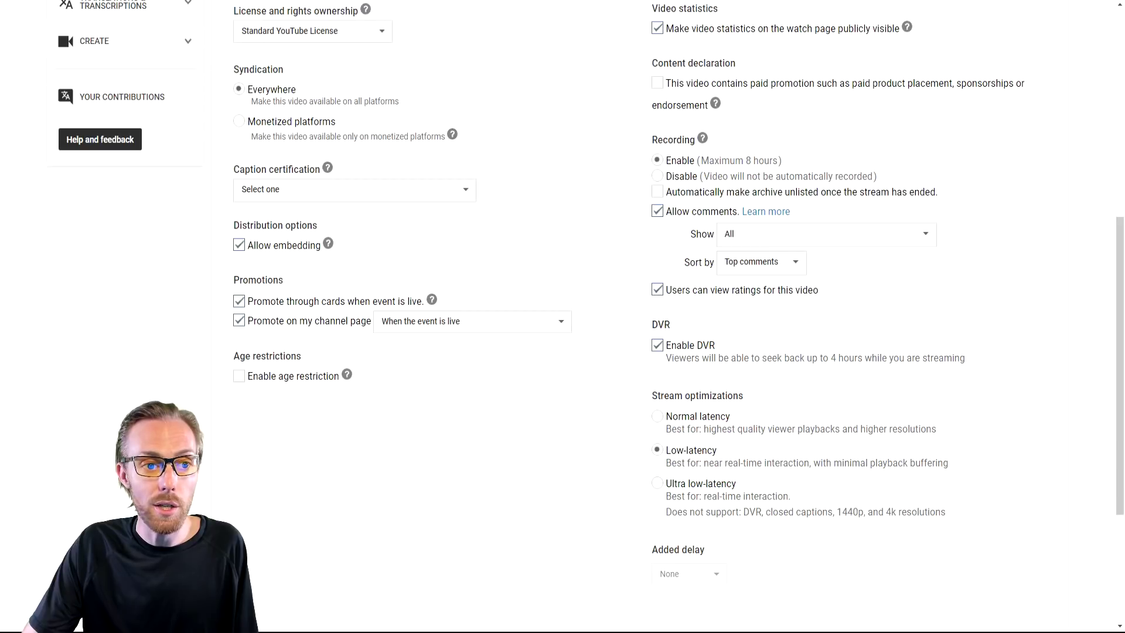
{"action": "scroll", "coordinate": [529, 311], "scroll_direction": "up", "scroll_amount": 10}
Check the Monetization usage policy for all countries and save the event's changes.
{"action": "left_click", "coordinate": [456, 220]}
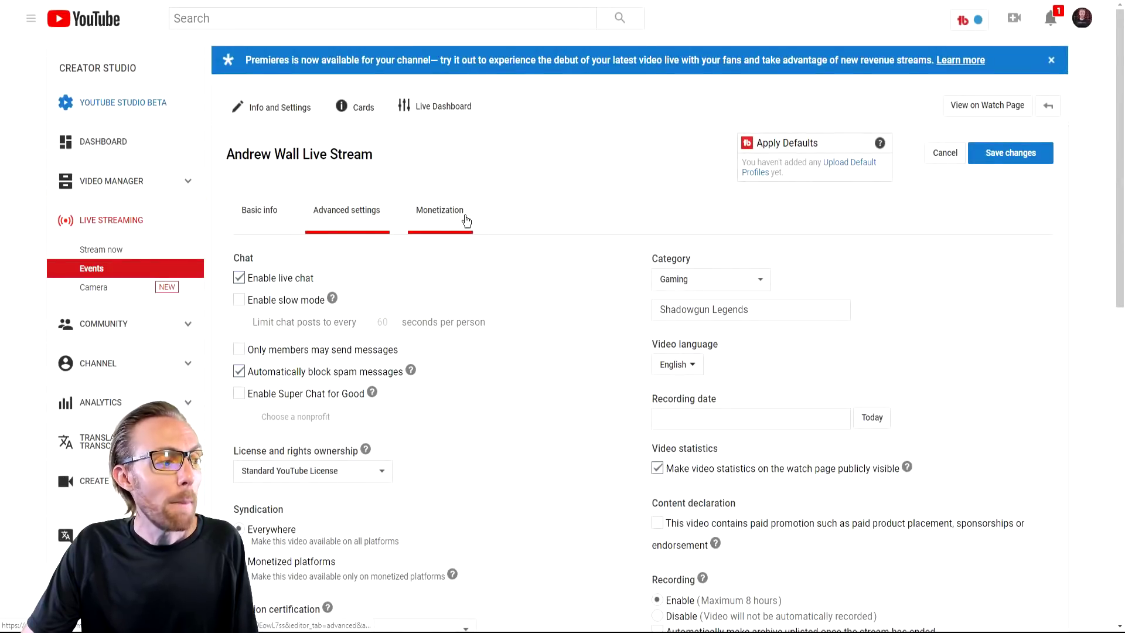
{"action": "scroll", "coordinate": [576, 311], "scroll_direction": "down", "scroll_amount": 3}
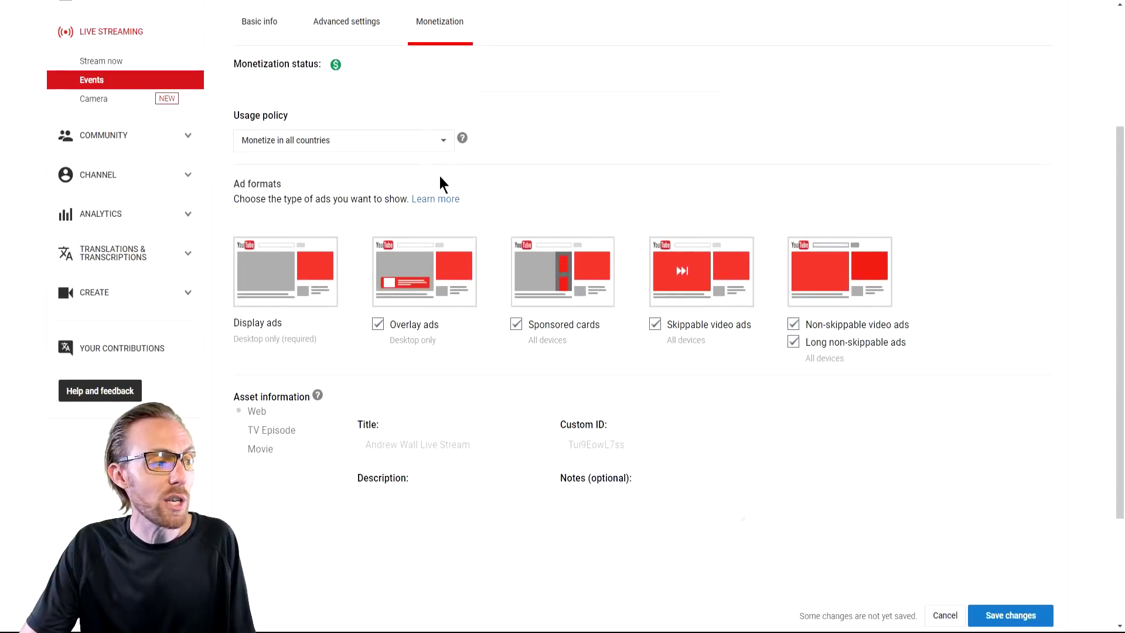
{"action": "left_click", "coordinate": [417, 136]}
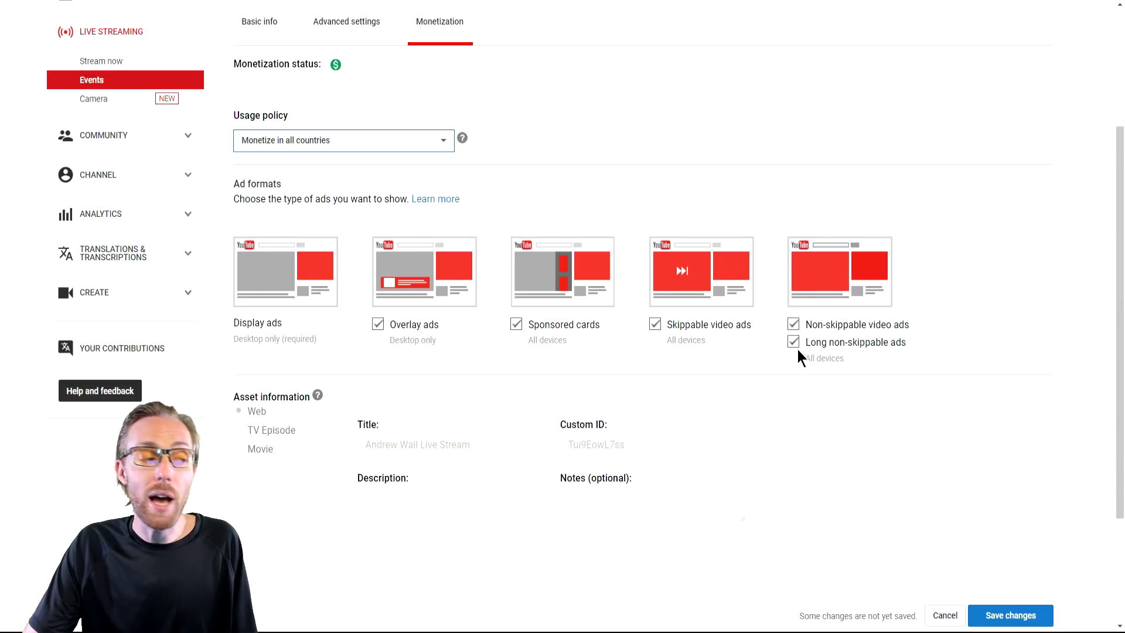
{"action": "scroll", "coordinate": [797, 347], "scroll_direction": "up", "scroll_amount": 3}
{"action": "scroll", "coordinate": [796, 338], "scroll_direction": "down", "scroll_amount": 5}
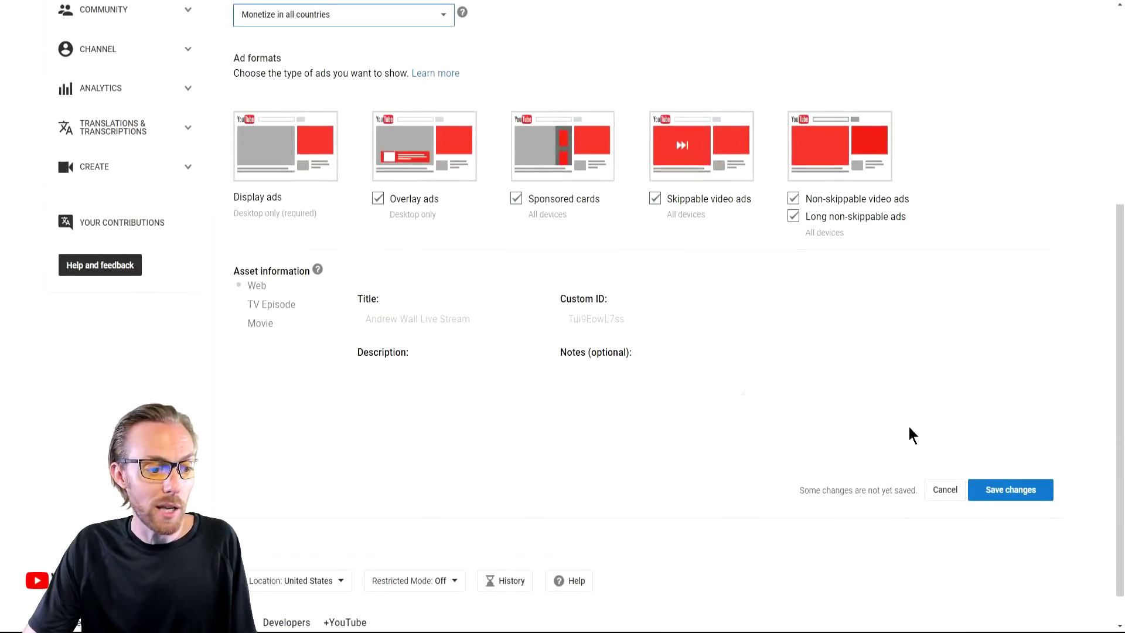
{"action": "left_click", "coordinate": [1001, 490]}
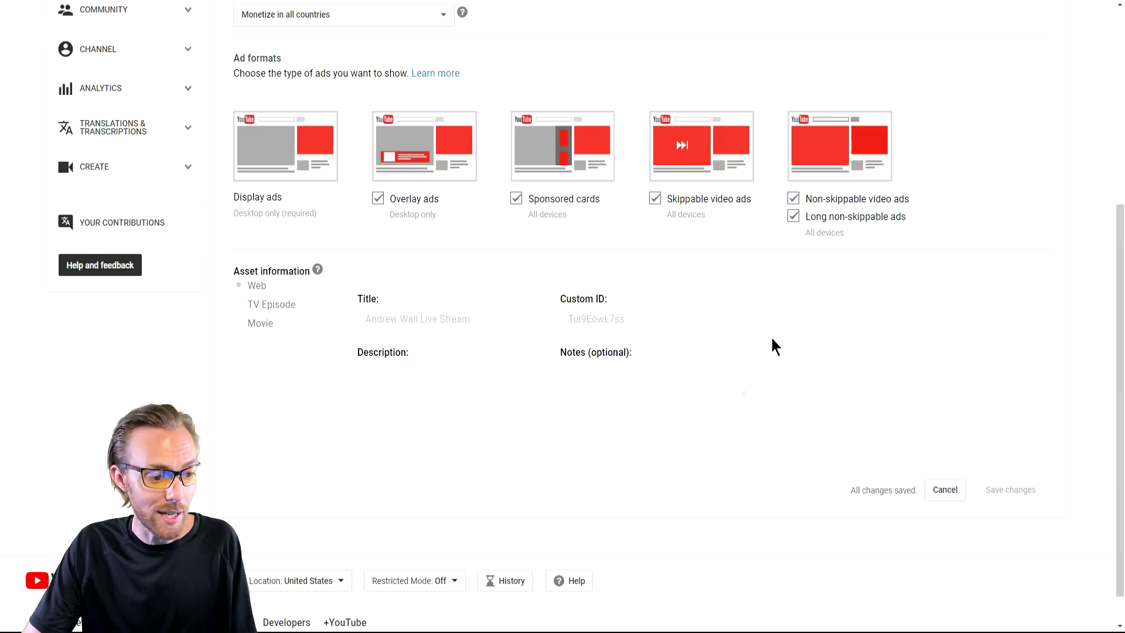
{"action": "scroll", "coordinate": [772, 346], "scroll_direction": "up", "scroll_amount": 5}
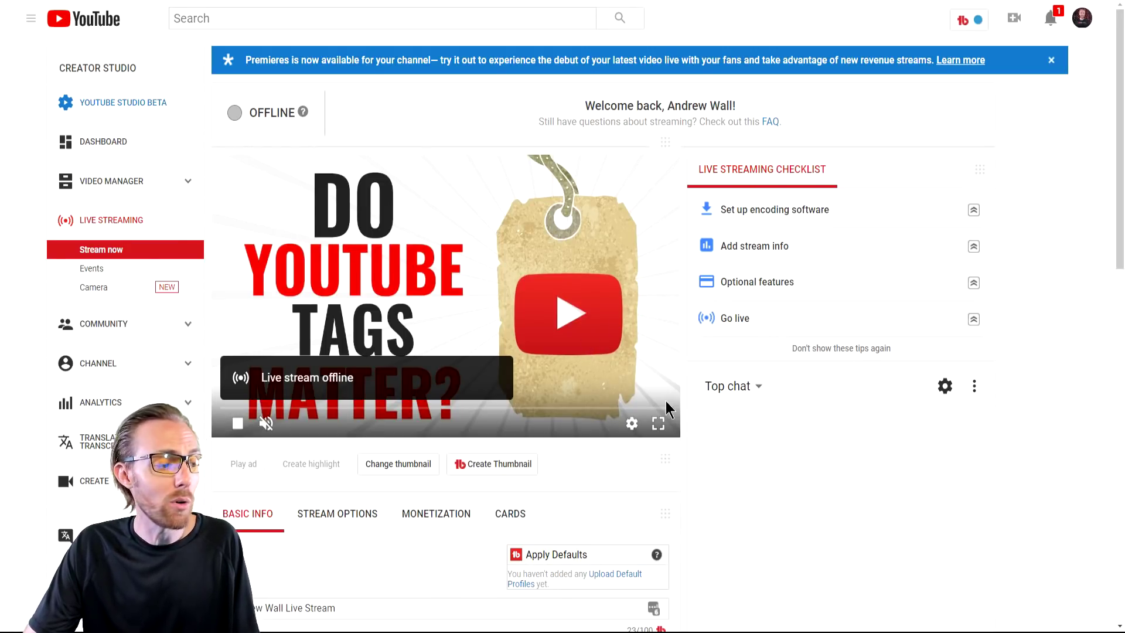
Select the encoder server URL rtmp://a.rtmp.youtube.com/live2 and the hidden stream key value.
{"action": "scroll", "coordinate": [668, 408], "scroll_direction": "down", "scroll_amount": 5}
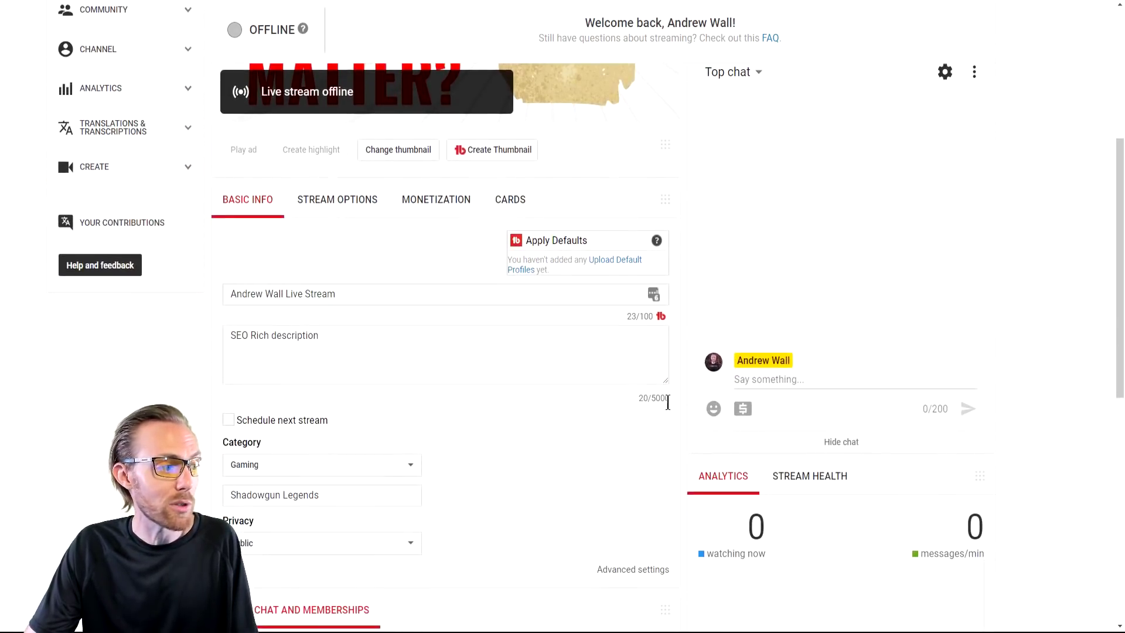
{"action": "scroll", "coordinate": [667, 402], "scroll_direction": "down", "scroll_amount": 7}
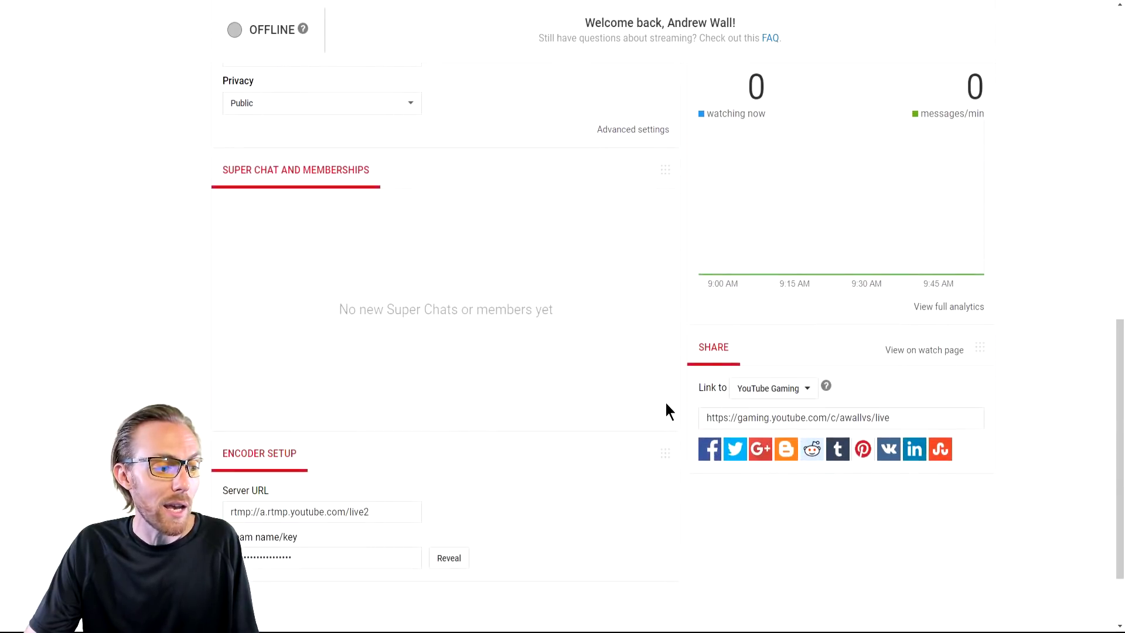
{"action": "left_click", "coordinate": [398, 509]}
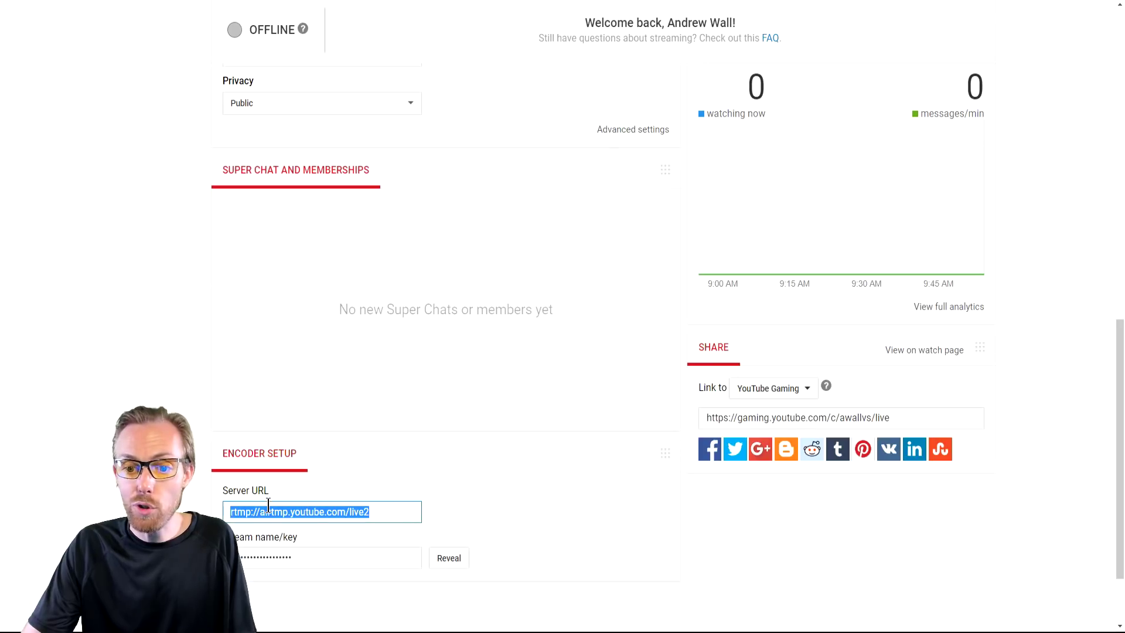
{"action": "left_click", "coordinate": [334, 558]}
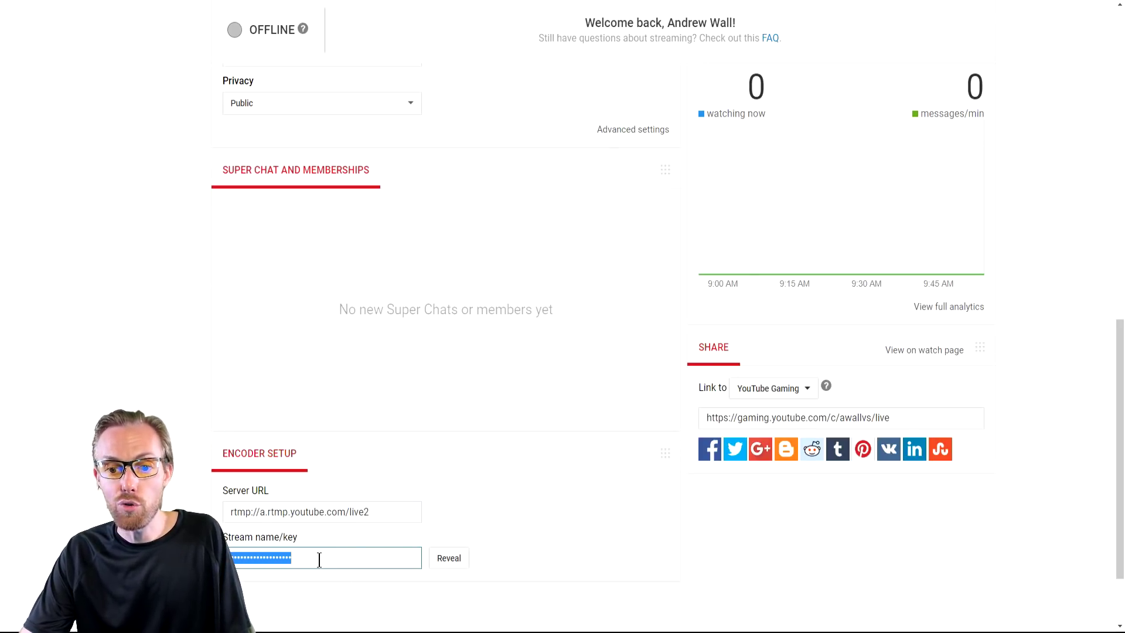
{"action": "left_click", "coordinate": [396, 507]}
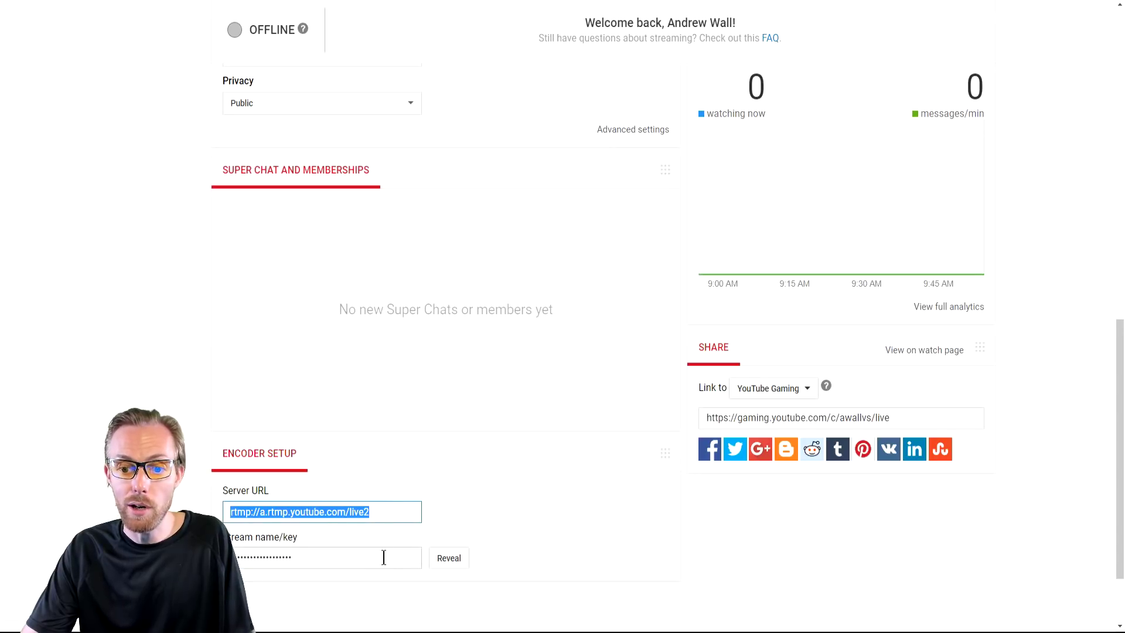
{"action": "left_click", "coordinate": [385, 555]}
{"action": "left_click", "coordinate": [392, 510]}
{"action": "left_click", "coordinate": [509, 506]}
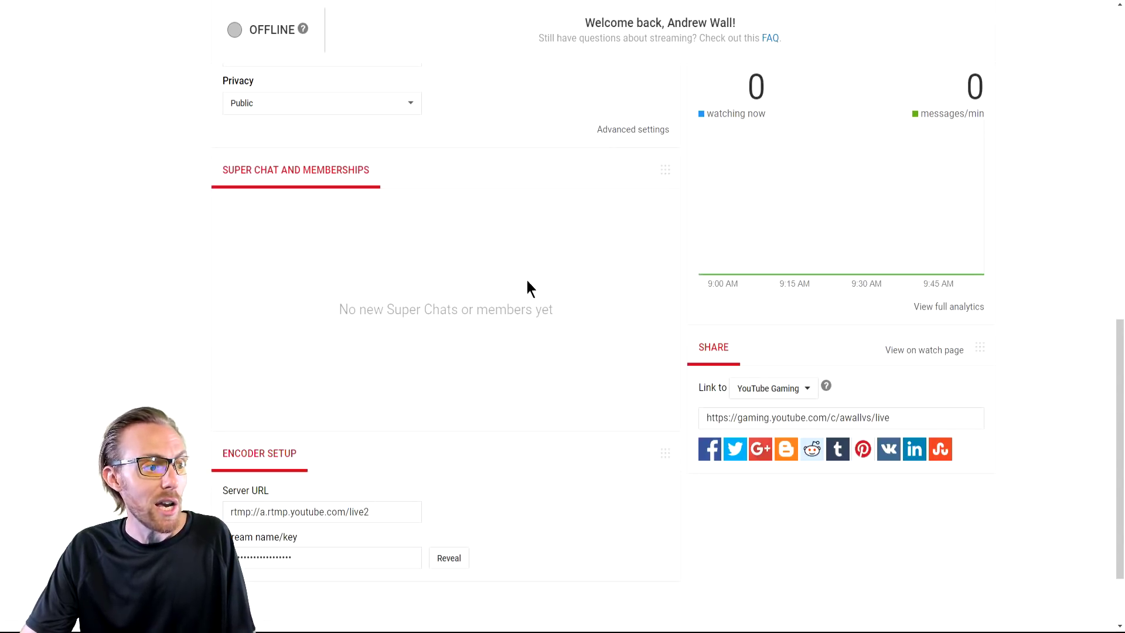
Browse the stream's Stream Options, Monetization, Cards and Basic Info tabs.
{"action": "scroll", "coordinate": [1035, 315], "scroll_direction": "up", "scroll_amount": 8}
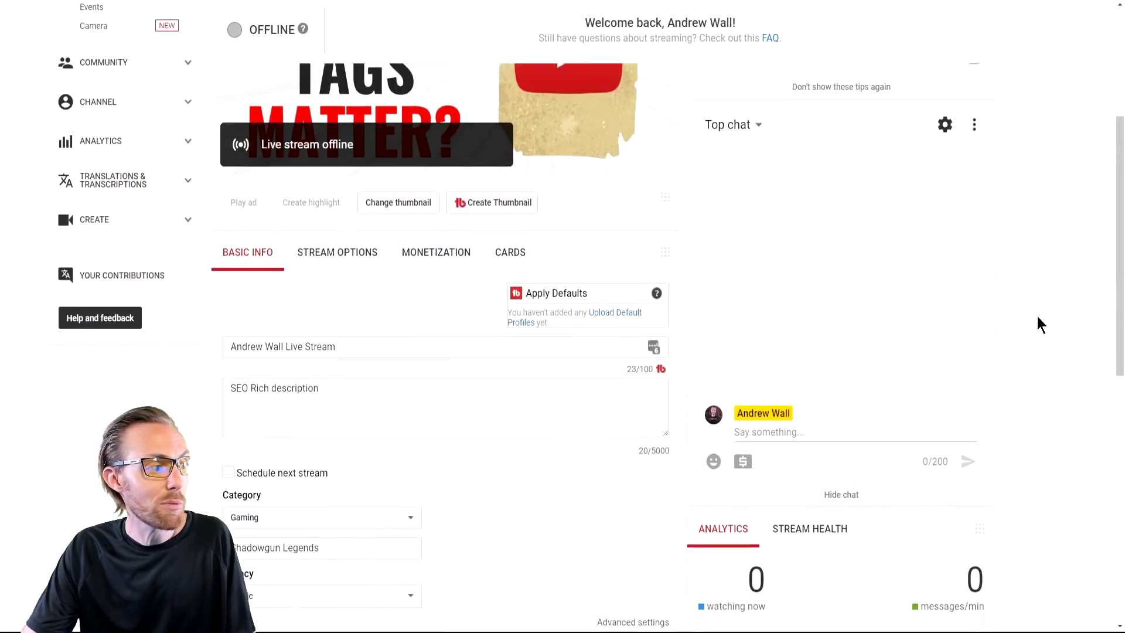
{"action": "scroll", "coordinate": [1036, 324], "scroll_direction": "up", "scroll_amount": 1}
{"action": "left_click", "coordinate": [336, 324]}
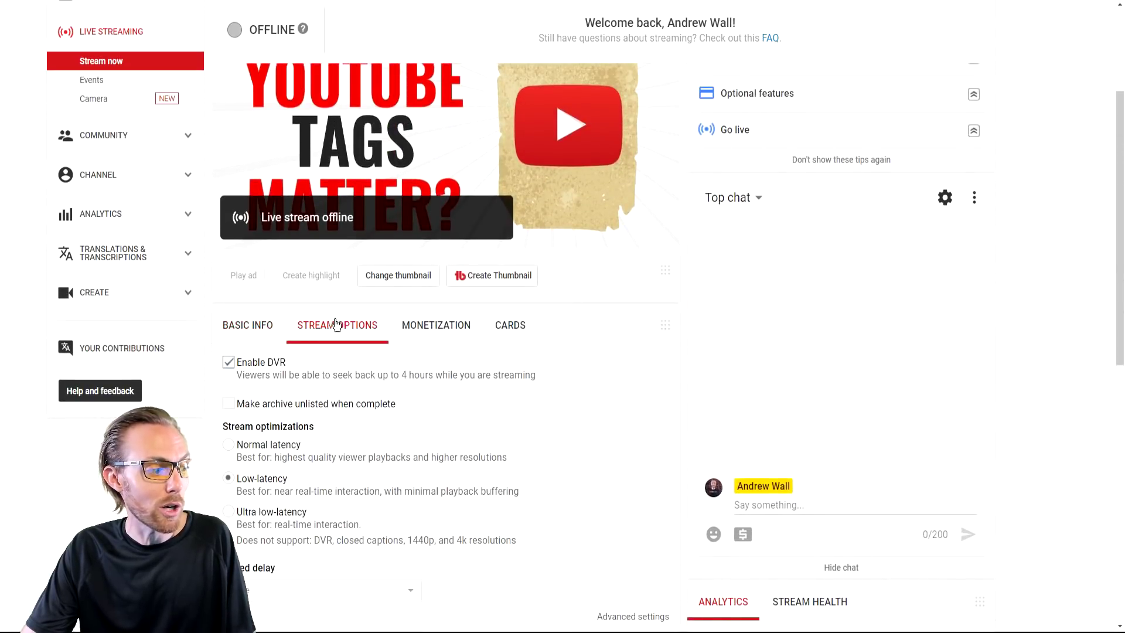
{"action": "left_click", "coordinate": [436, 334]}
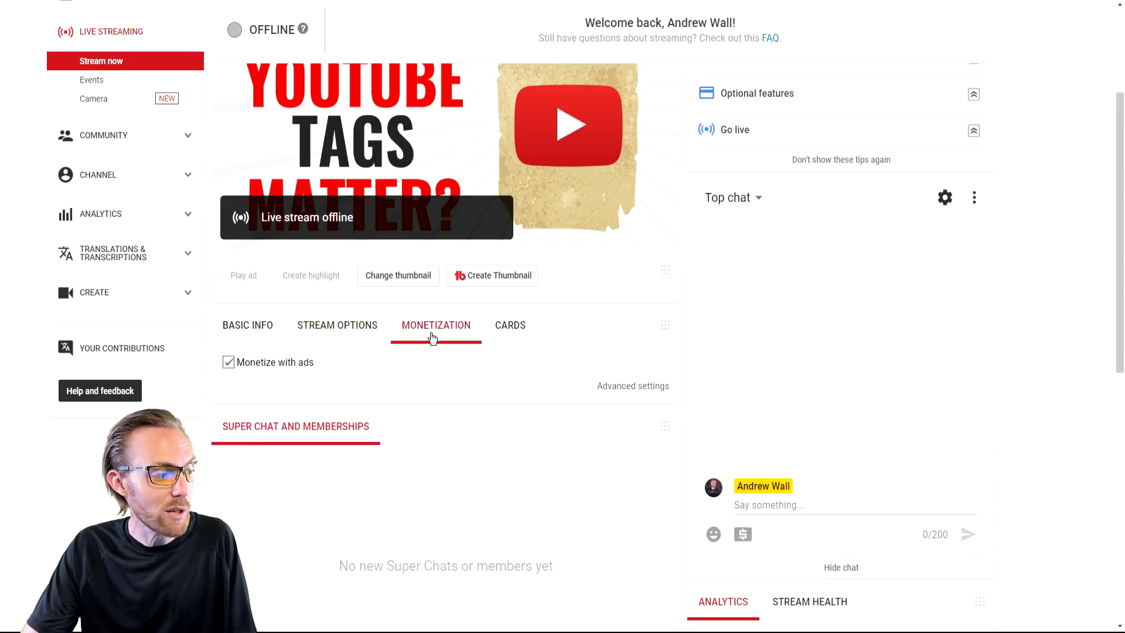
{"action": "left_click", "coordinate": [509, 337]}
{"action": "left_click", "coordinate": [346, 339]}
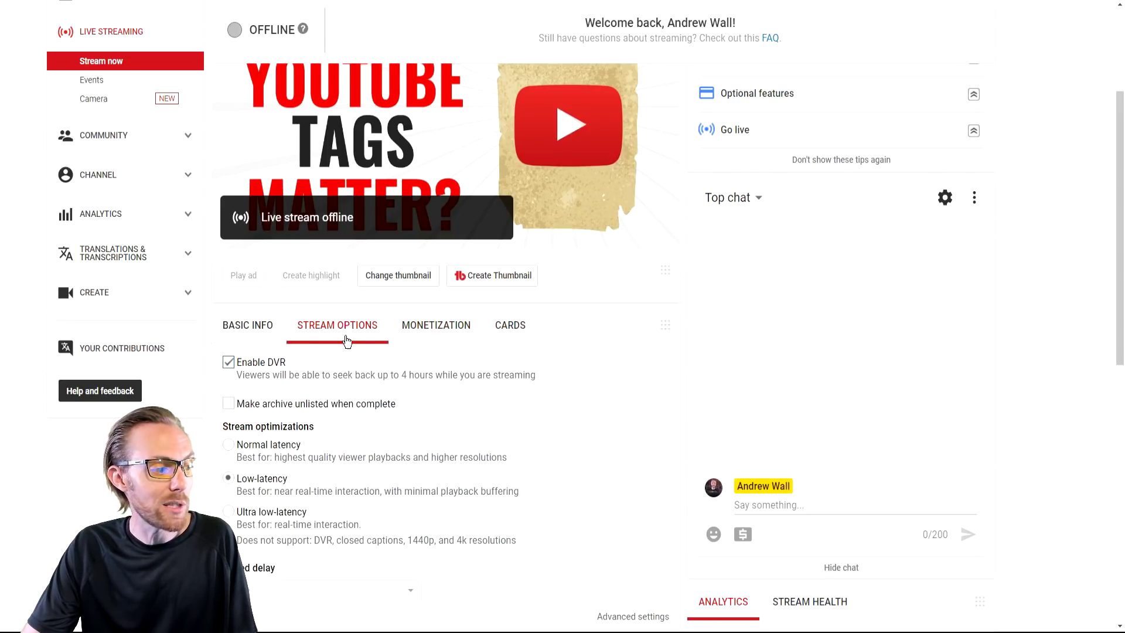
{"action": "left_click", "coordinate": [271, 338]}
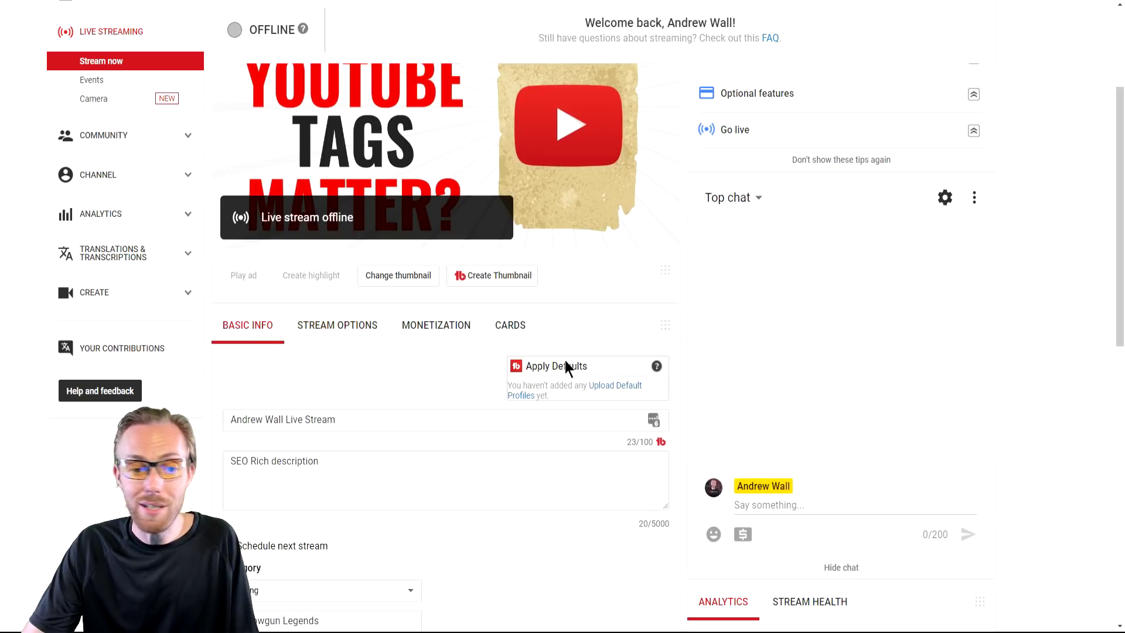
Circle and point an arrow at the extra stream settings area, then clear the drawings.
{"action": "scroll", "coordinate": [567, 370], "scroll_direction": "down", "scroll_amount": 4}
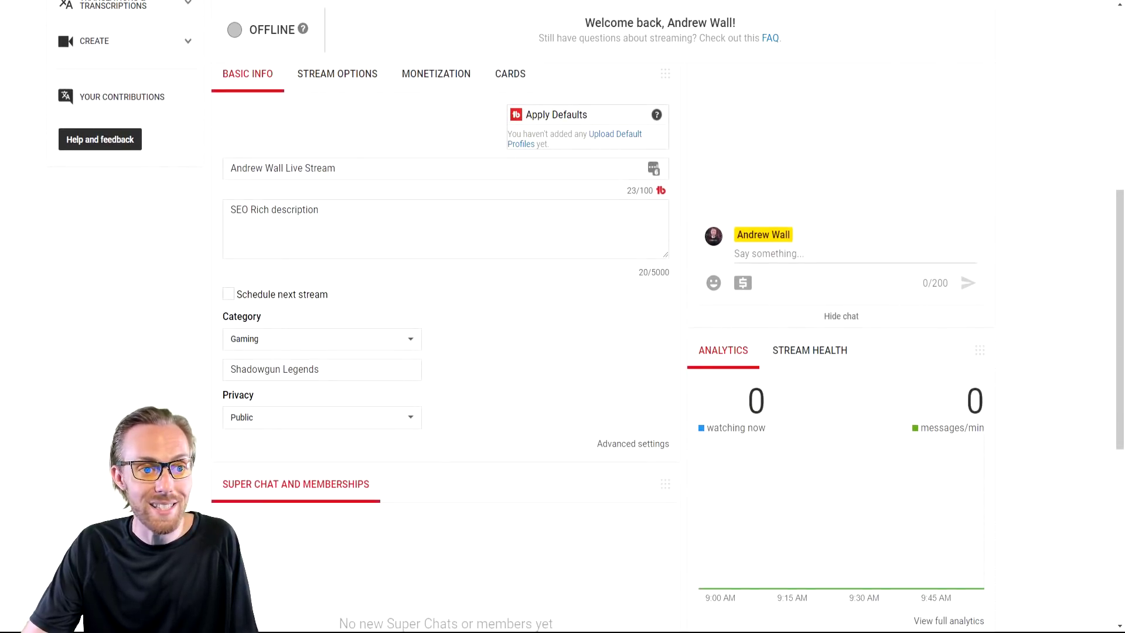
{"action": "mouse_move", "coordinate": [604, 490]}
{"action": "left_mouse_down"}
{"action": "mouse_move", "coordinate": [573, 432]}
{"action": "mouse_move", "coordinate": [659, 472]}
{"action": "mouse_move", "coordinate": [599, 487]}
{"action": "left_mouse_up"}
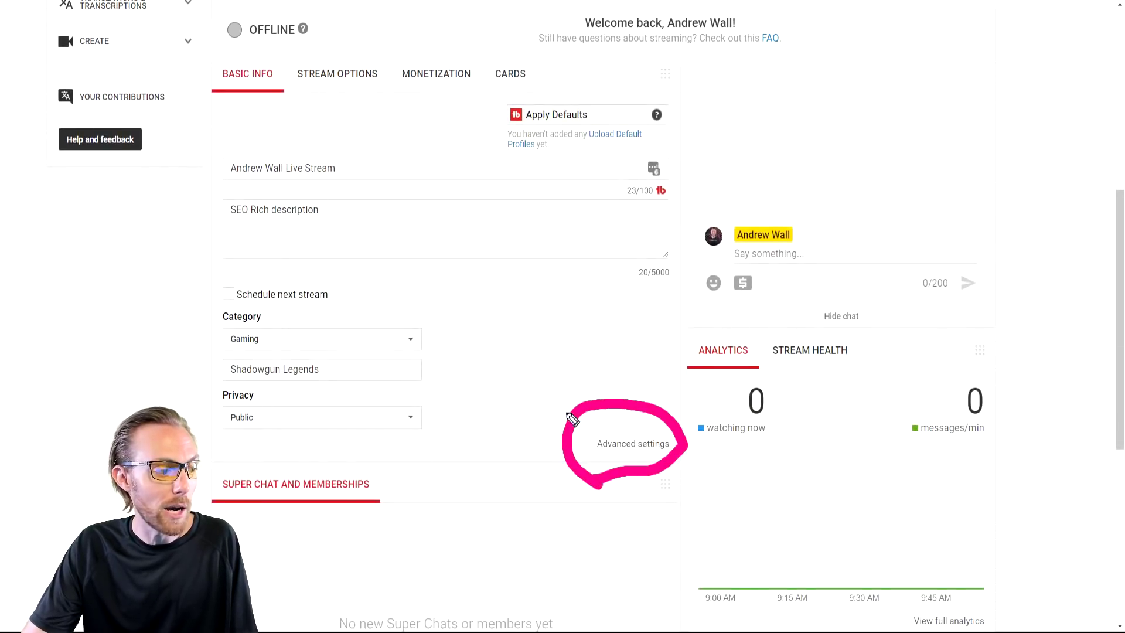
{"action": "mouse_move", "coordinate": [519, 287]}
{"action": "left_mouse_down"}
{"action": "mouse_move", "coordinate": [577, 368]}
{"action": "mouse_move", "coordinate": [548, 346]}
{"action": "mouse_move", "coordinate": [566, 350]}
{"action": "mouse_move", "coordinate": [578, 328]}
{"action": "mouse_move", "coordinate": [571, 357]}
{"action": "left_mouse_up"}
{"action": "key", "text": "Escape"}
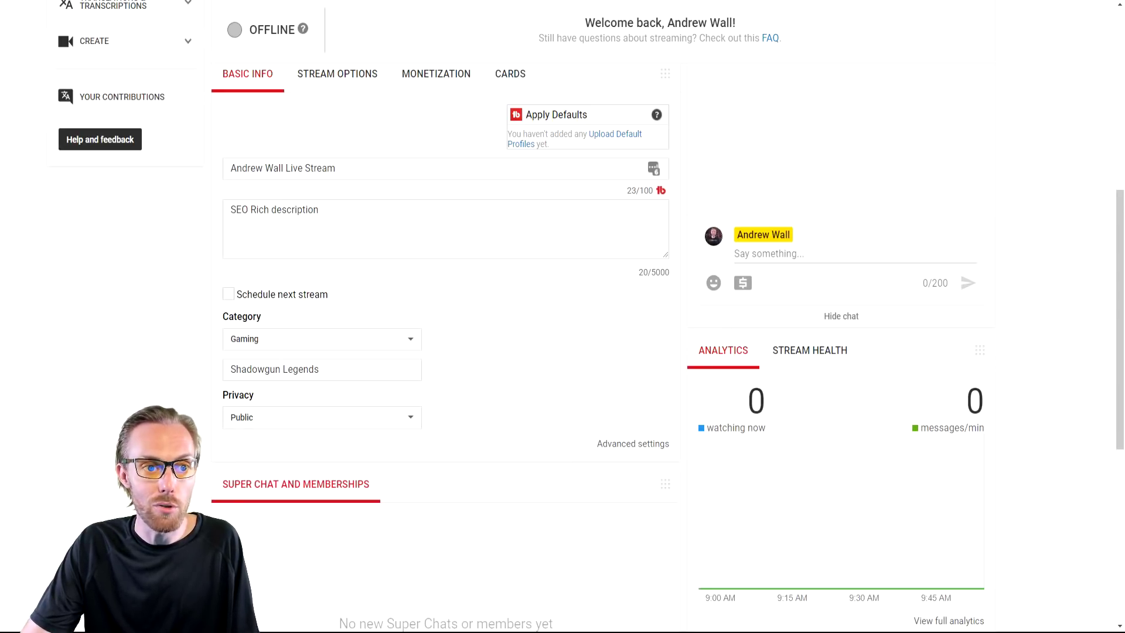
{"action": "scroll", "coordinate": [506, 451], "scroll_direction": "up", "scroll_amount": 5}
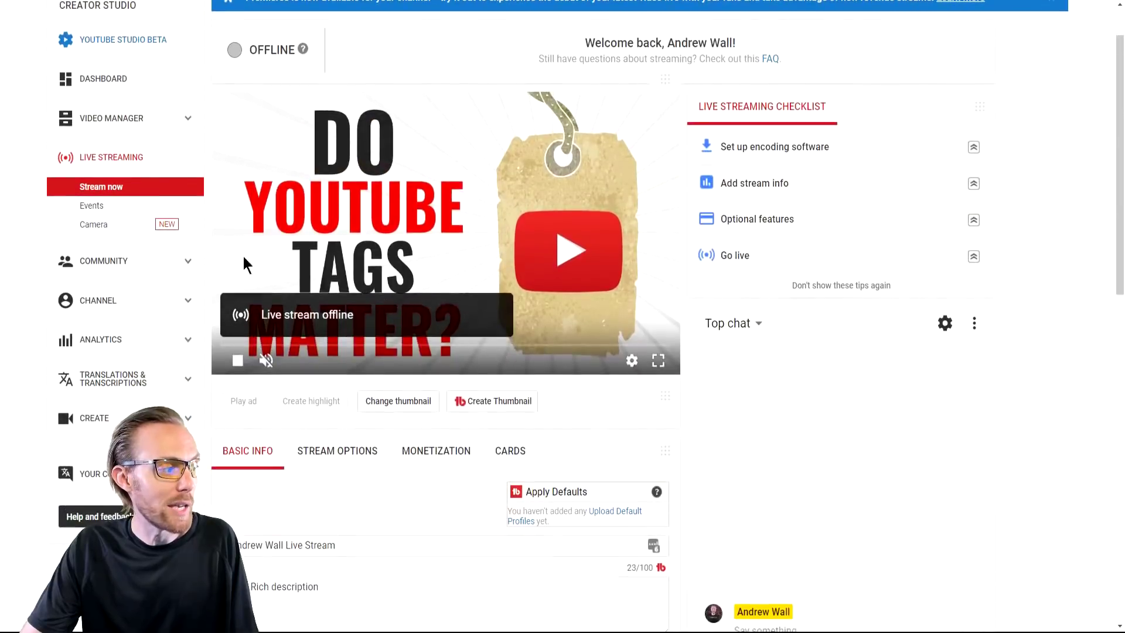
List Completed events and reuse the latest stream's settings as a new live event.
{"action": "left_click", "coordinate": [141, 205]}
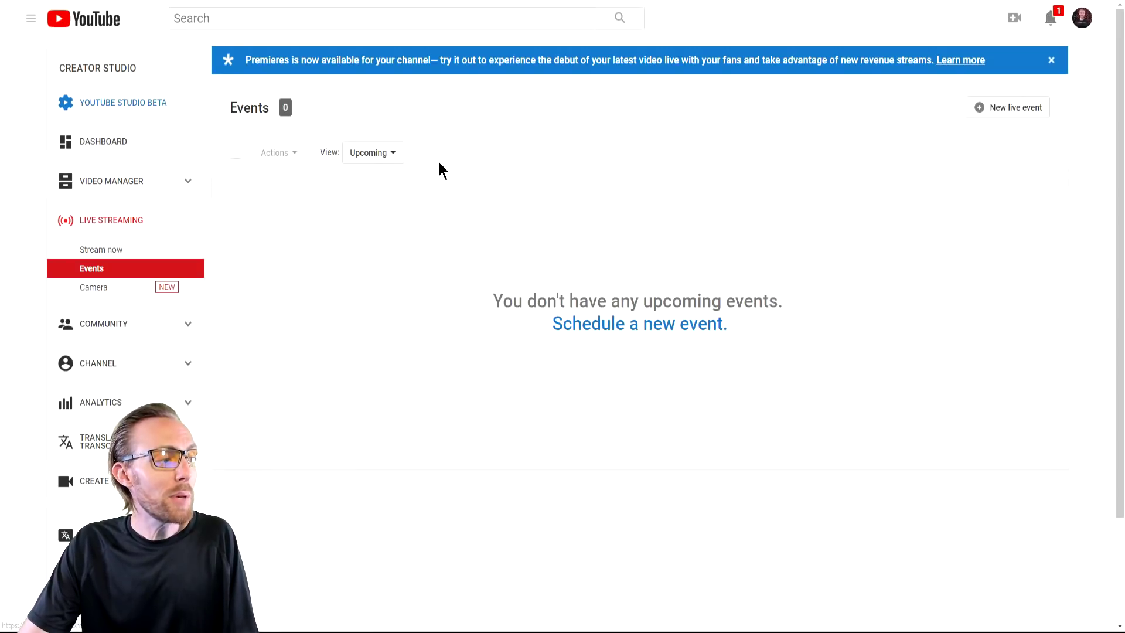
{"action": "left_click", "coordinate": [387, 162]}
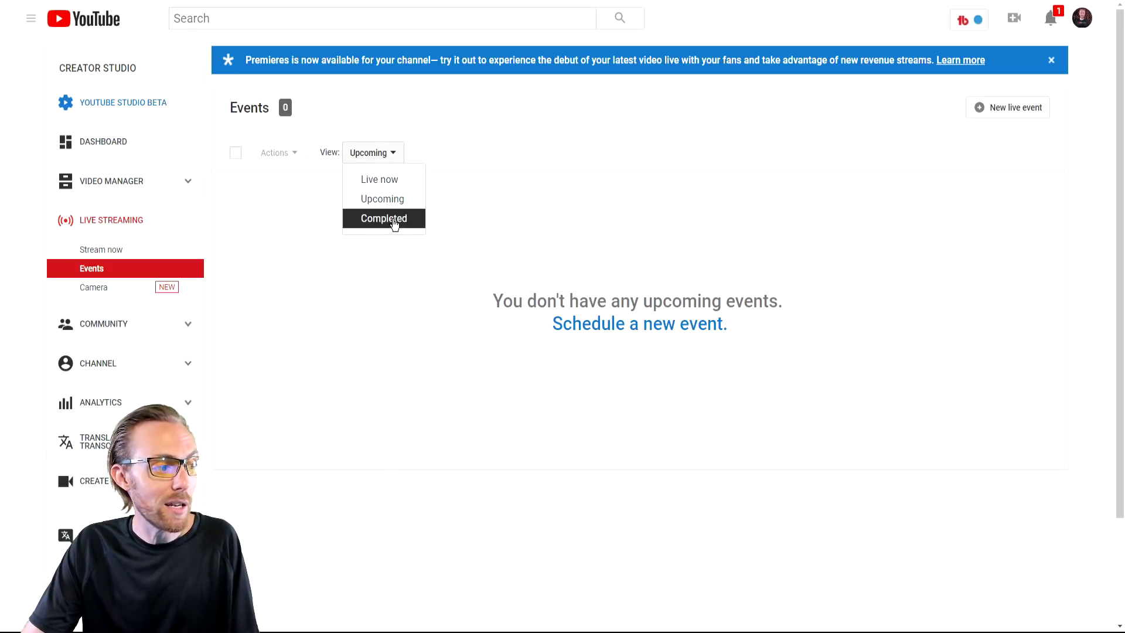
{"action": "left_click", "coordinate": [398, 220]}
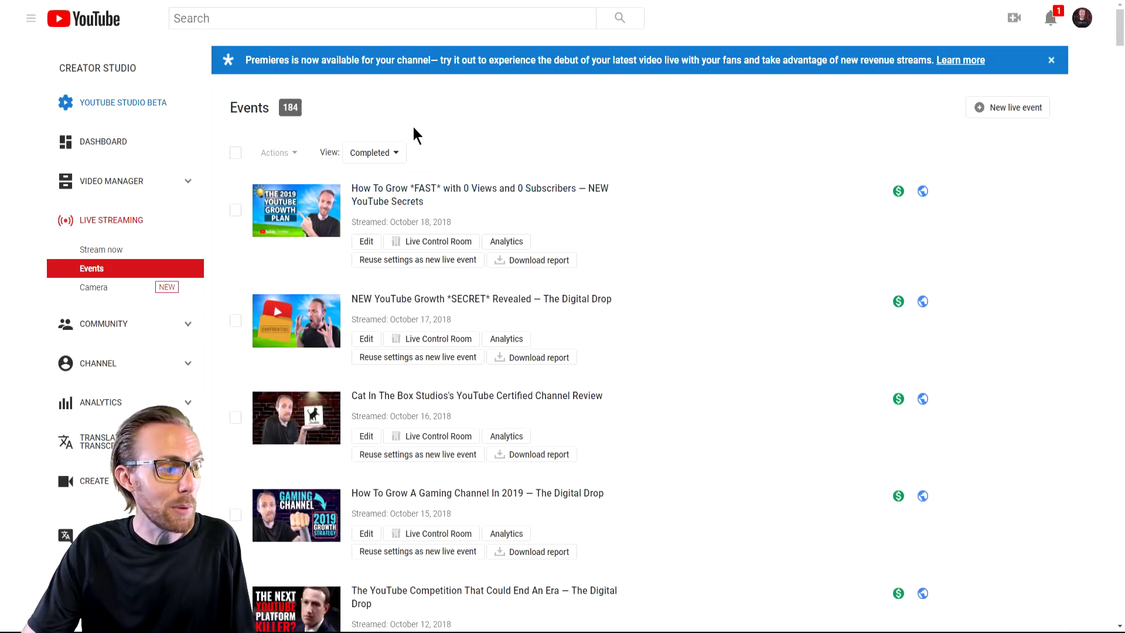
{"action": "left_click", "coordinate": [467, 260]}
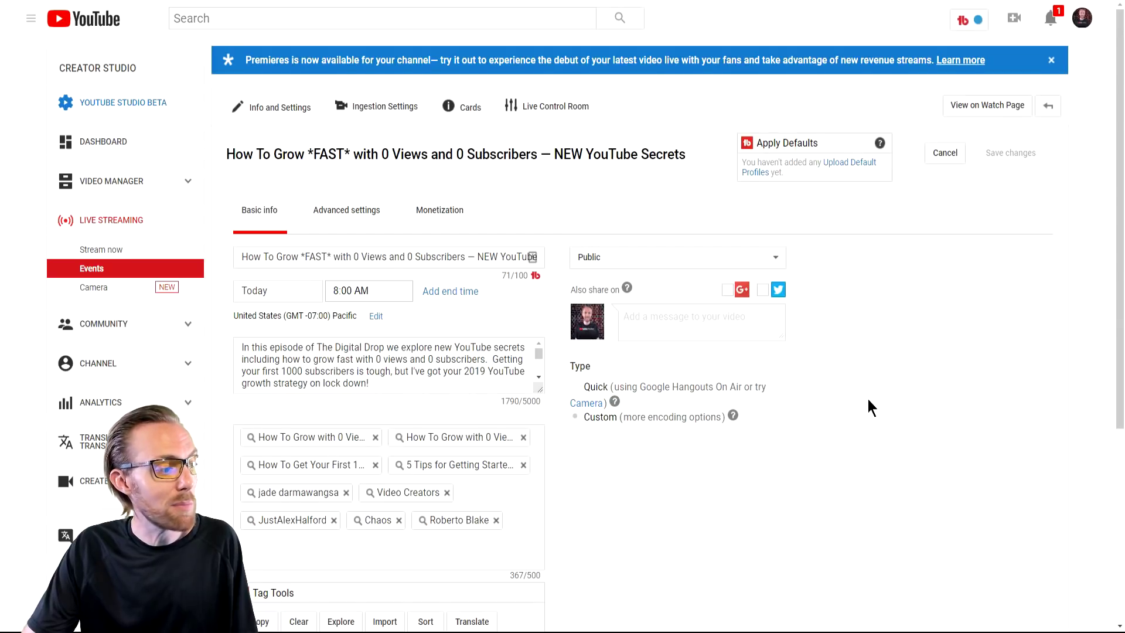
Schedule the event for Oct 24 at 2:00 AM in the (GMT -05:00) Central timezone.
{"action": "scroll", "coordinate": [867, 399], "scroll_direction": "down", "scroll_amount": 1}
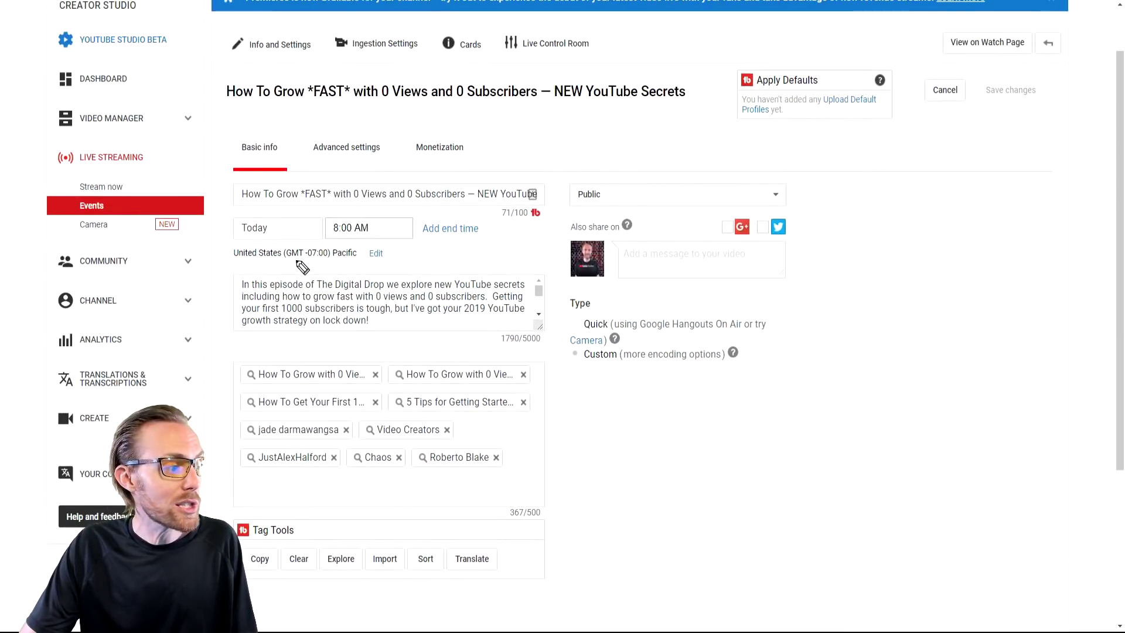
{"action": "mouse_move", "coordinate": [302, 267]}
{"action": "left_mouse_down"}
{"action": "mouse_move", "coordinate": [205, 249]}
{"action": "mouse_move", "coordinate": [473, 288]}
{"action": "mouse_move", "coordinate": [271, 287]}
{"action": "left_mouse_up"}
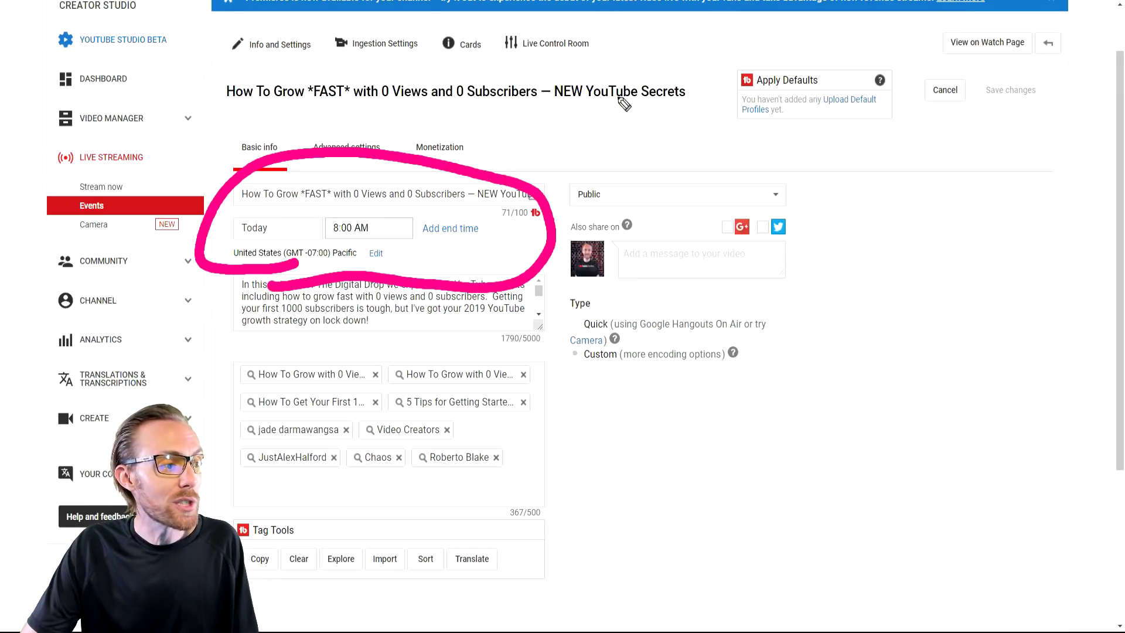
{"action": "mouse_move", "coordinate": [624, 105]}
{"action": "left_mouse_down"}
{"action": "mouse_move", "coordinate": [551, 160]}
{"action": "mouse_move", "coordinate": [583, 154]}
{"action": "left_mouse_up"}
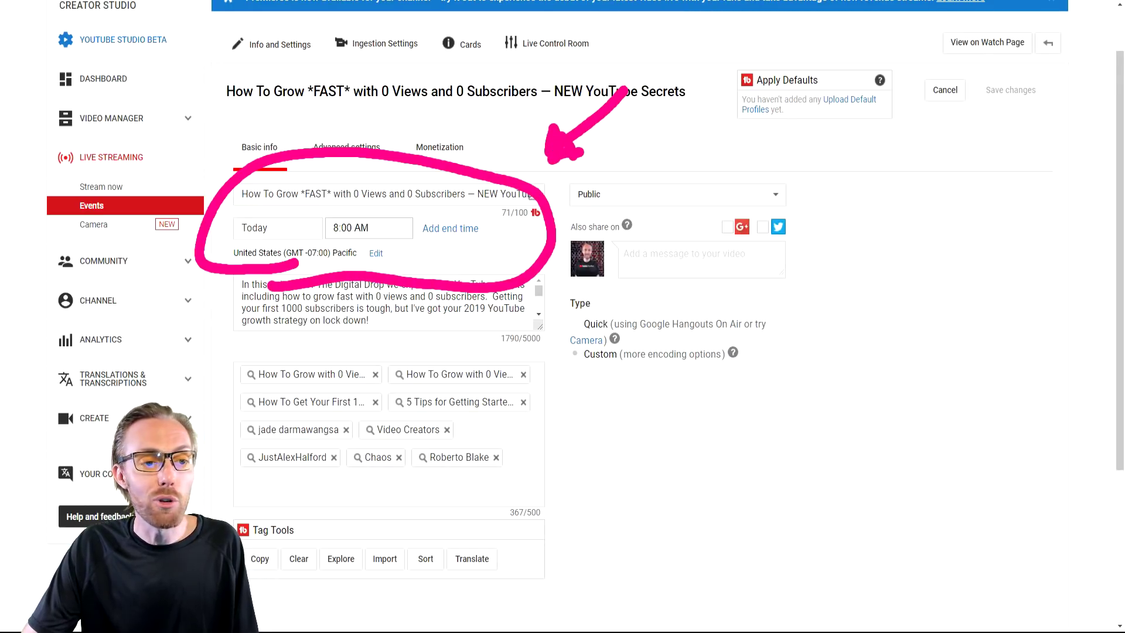
{"action": "left_click", "coordinate": [276, 229]}
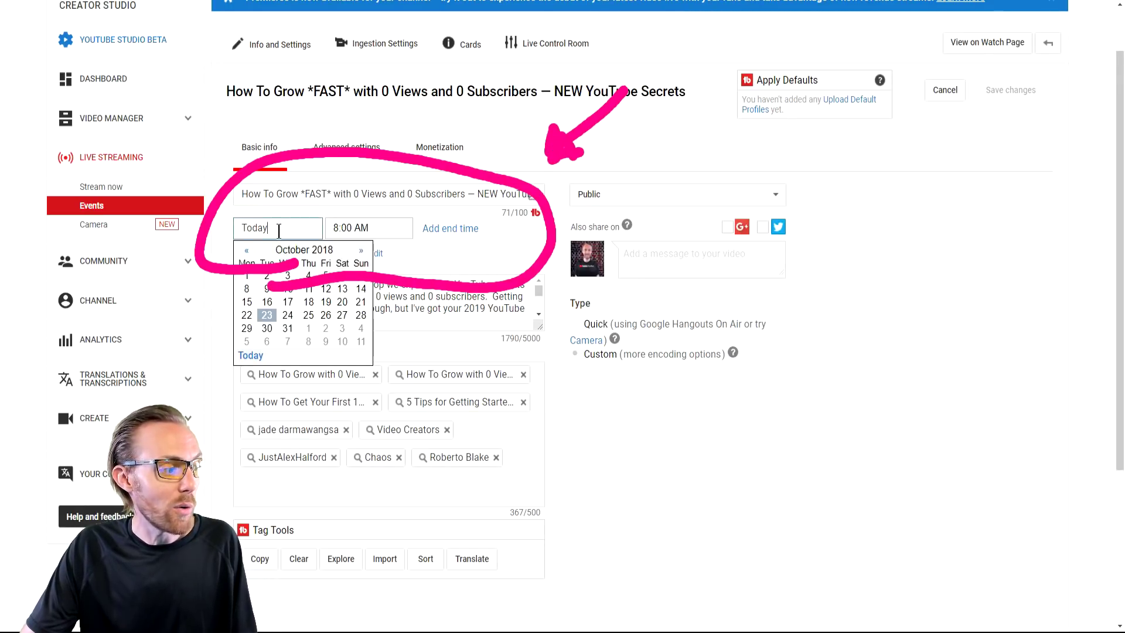
{"action": "left_click", "coordinate": [292, 320]}
{"action": "left_click", "coordinate": [352, 229]}
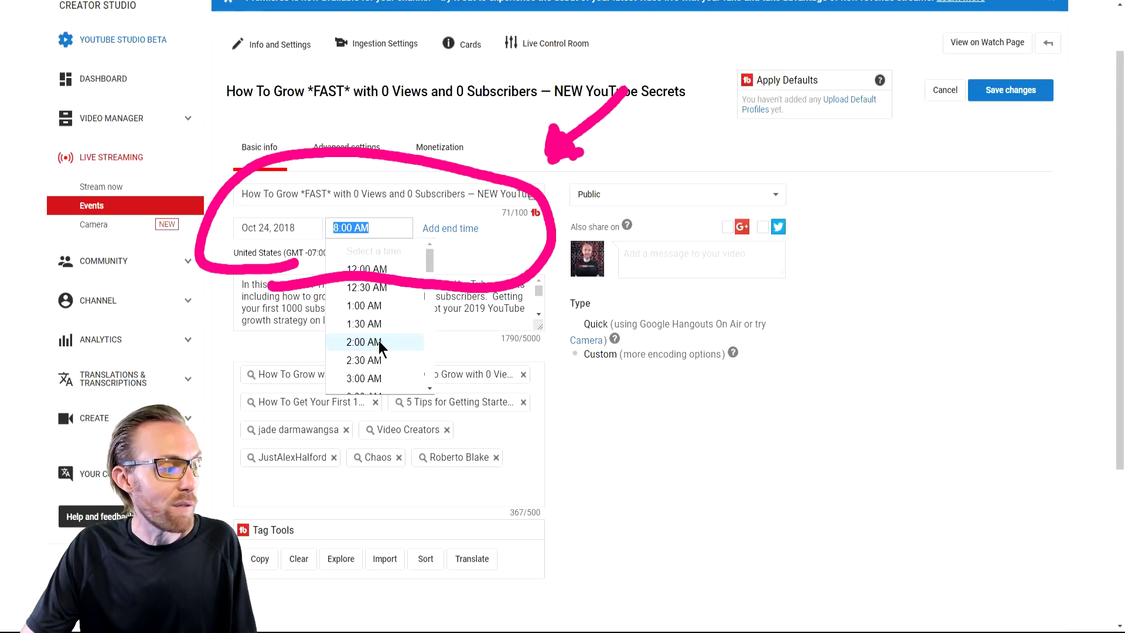
{"action": "left_click", "coordinate": [375, 341]}
{"action": "left_click", "coordinate": [376, 254]}
{"action": "left_click", "coordinate": [477, 254]}
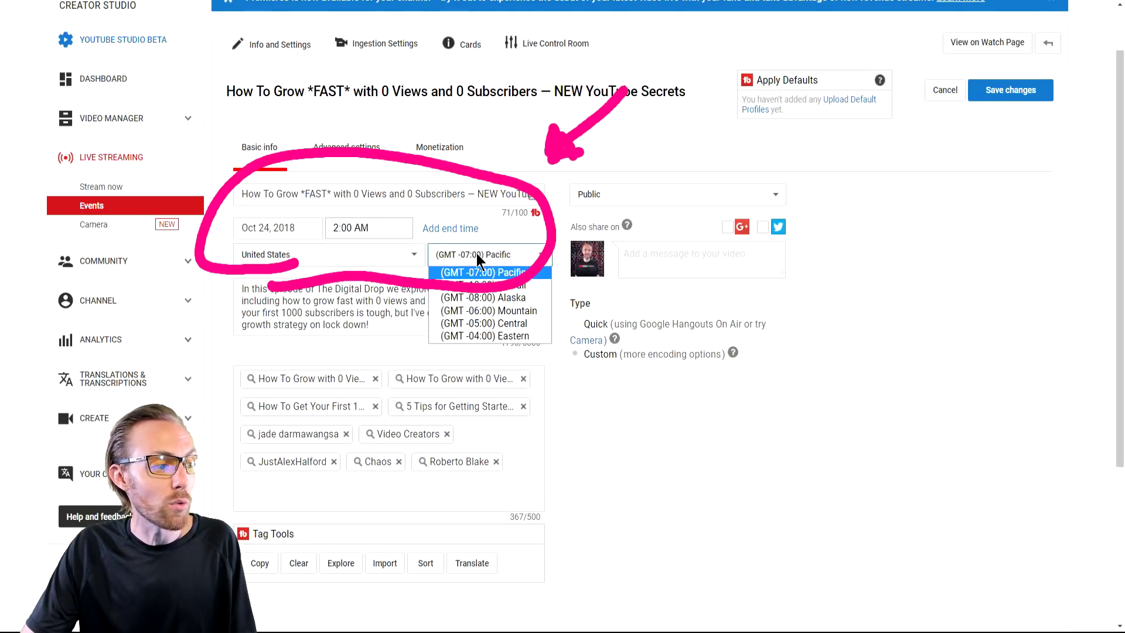
{"action": "left_click", "coordinate": [518, 324]}
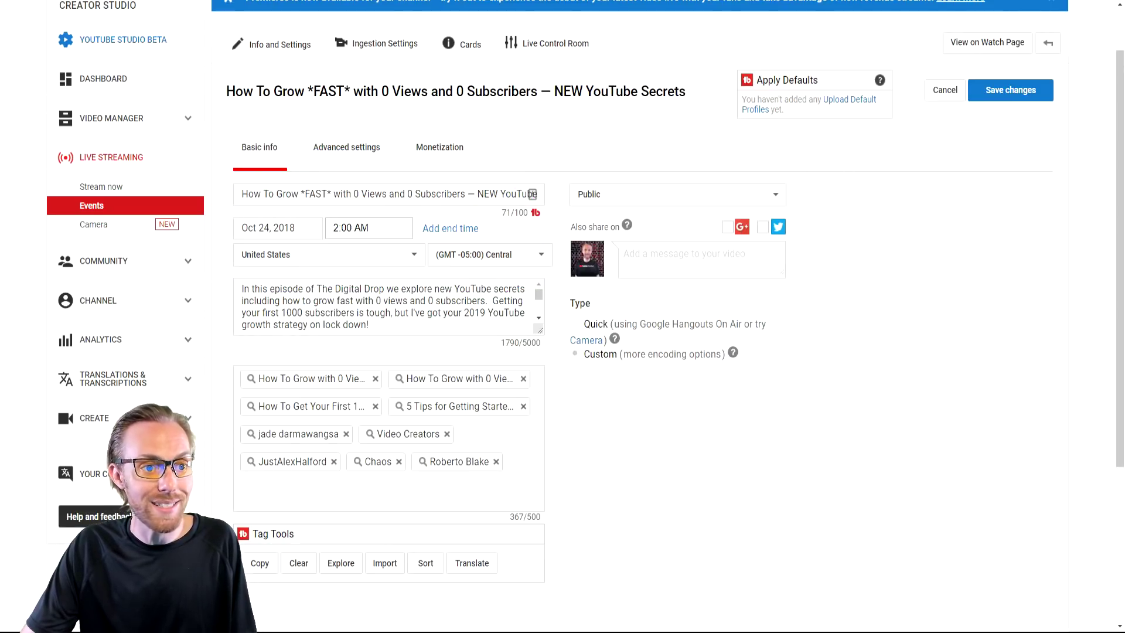
Review the event's chat/recording and monetization tabs, then its Ingestion Settings.
{"action": "left_click", "coordinate": [351, 163]}
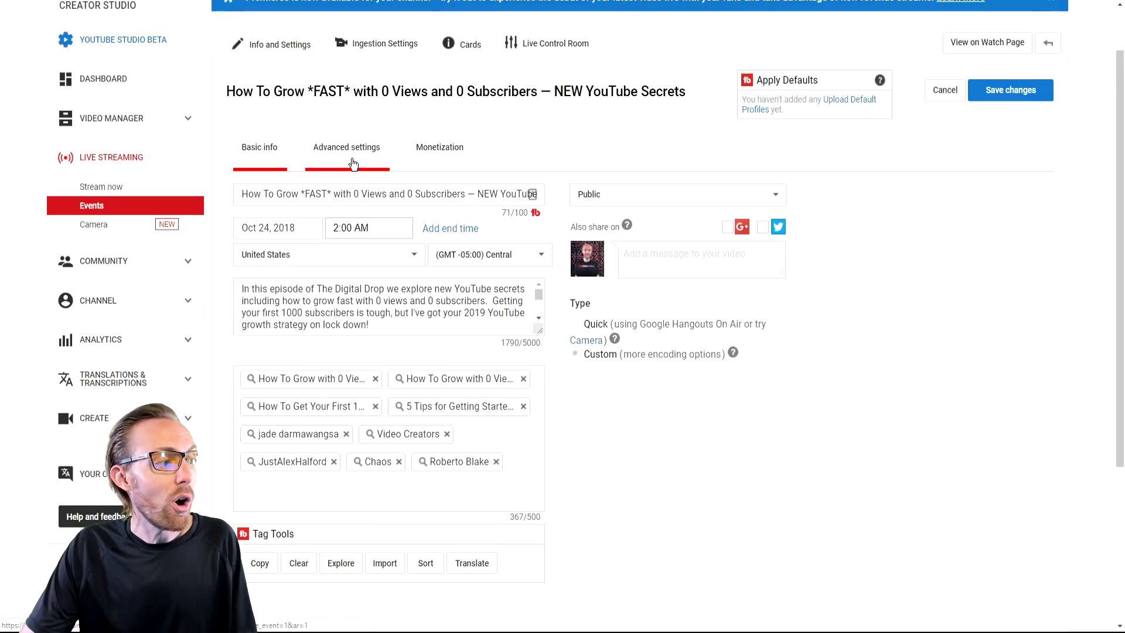
{"action": "left_click", "coordinate": [445, 156]}
{"action": "left_click", "coordinate": [260, 151]}
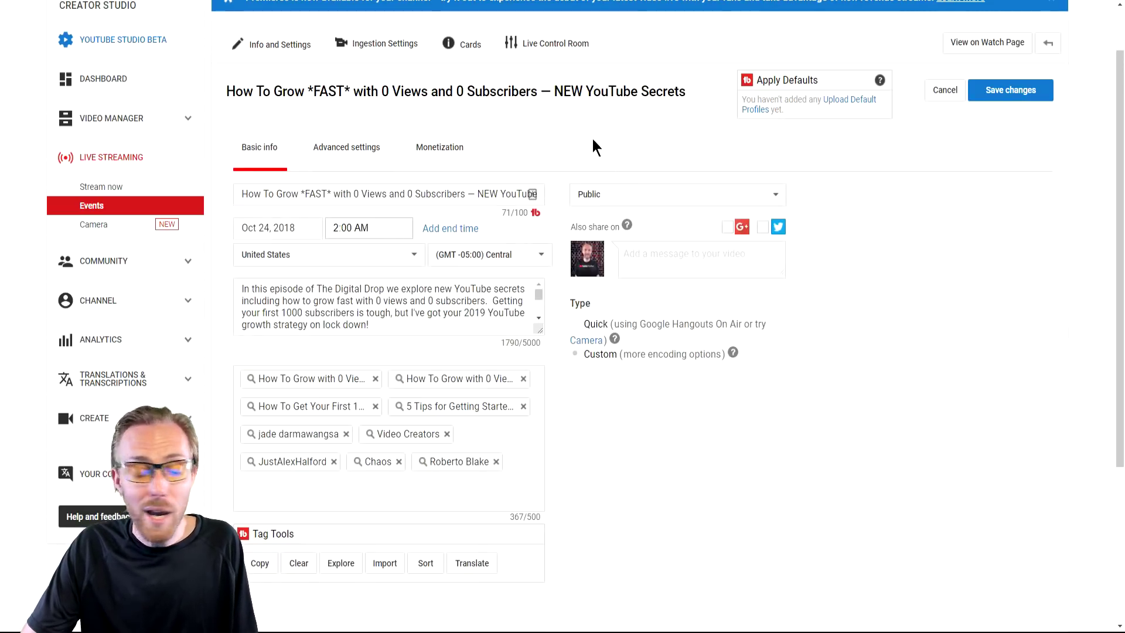
{"action": "left_click", "coordinate": [385, 46]}
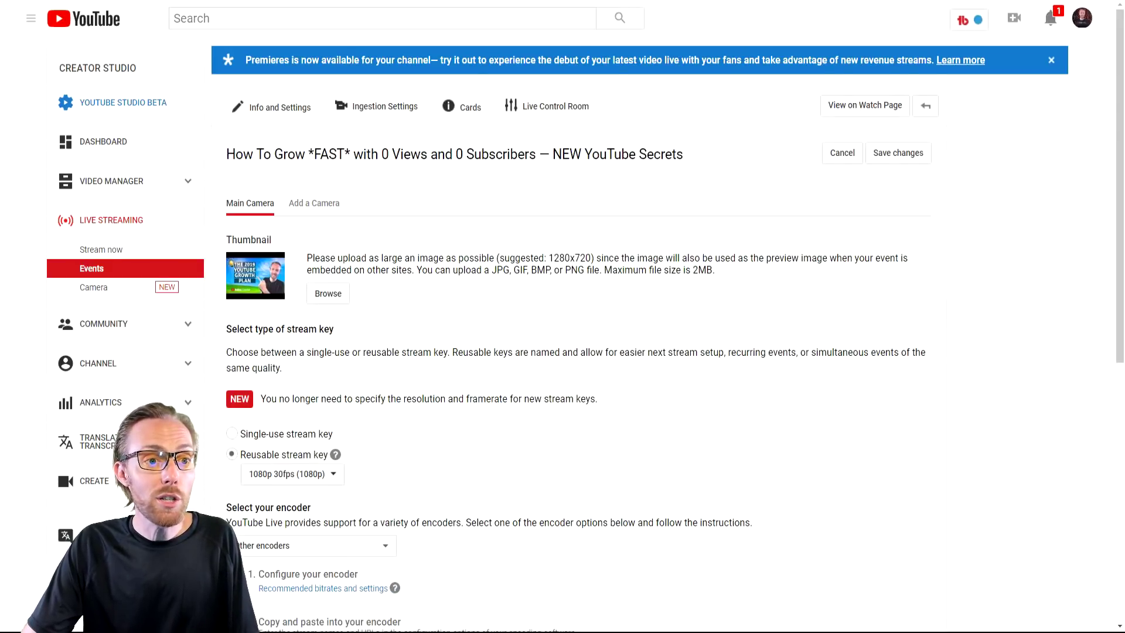
Mark the event thumbnail and stream key choices with a circle and arrows, then list the reusable keys.
{"action": "mouse_move", "coordinate": [385, 319]}
{"action": "left_mouse_down"}
{"action": "mouse_move", "coordinate": [327, 325]}
{"action": "mouse_move", "coordinate": [267, 202]}
{"action": "mouse_move", "coordinate": [366, 331]}
{"action": "left_mouse_up"}
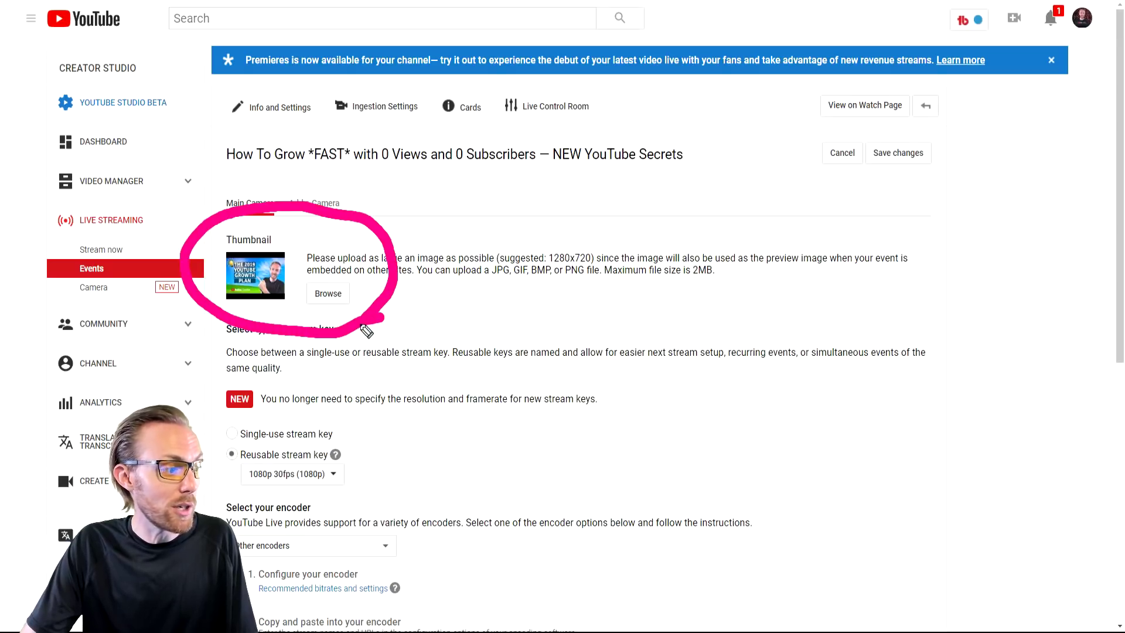
{"action": "mouse_move", "coordinate": [497, 203]}
{"action": "left_mouse_down"}
{"action": "mouse_move", "coordinate": [426, 230]}
{"action": "mouse_move", "coordinate": [432, 212]}
{"action": "mouse_move", "coordinate": [442, 241]}
{"action": "left_mouse_up"}
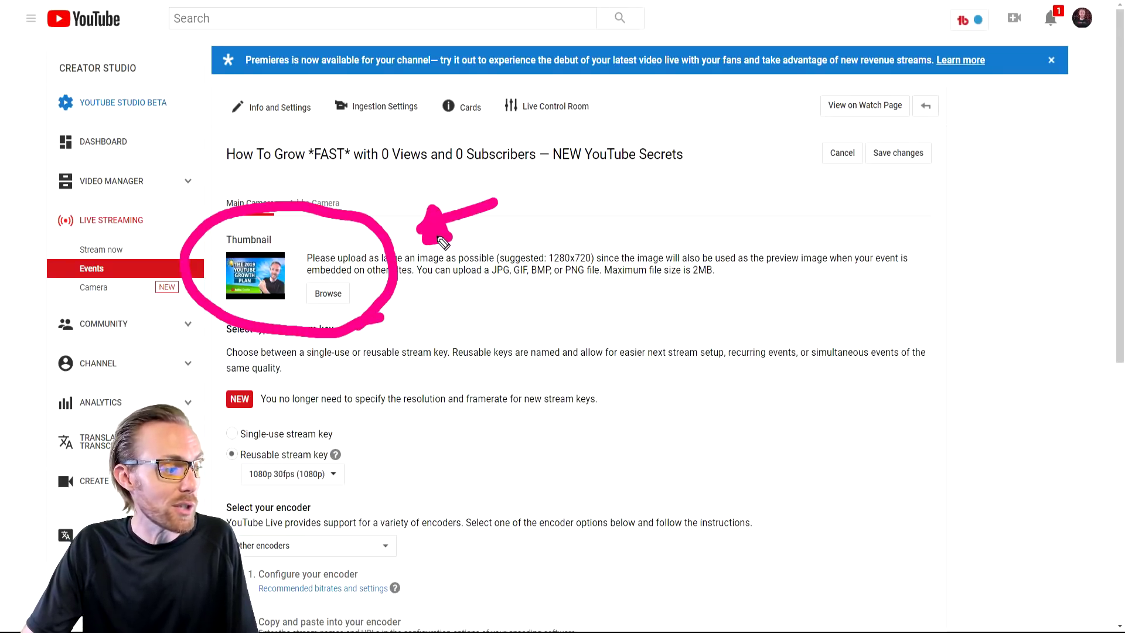
{"action": "mouse_move", "coordinate": [352, 499]}
{"action": "left_mouse_down"}
{"action": "mouse_move", "coordinate": [310, 505]}
{"action": "mouse_move", "coordinate": [202, 440]}
{"action": "mouse_move", "coordinate": [350, 414]}
{"action": "mouse_move", "coordinate": [351, 505]}
{"action": "left_mouse_up"}
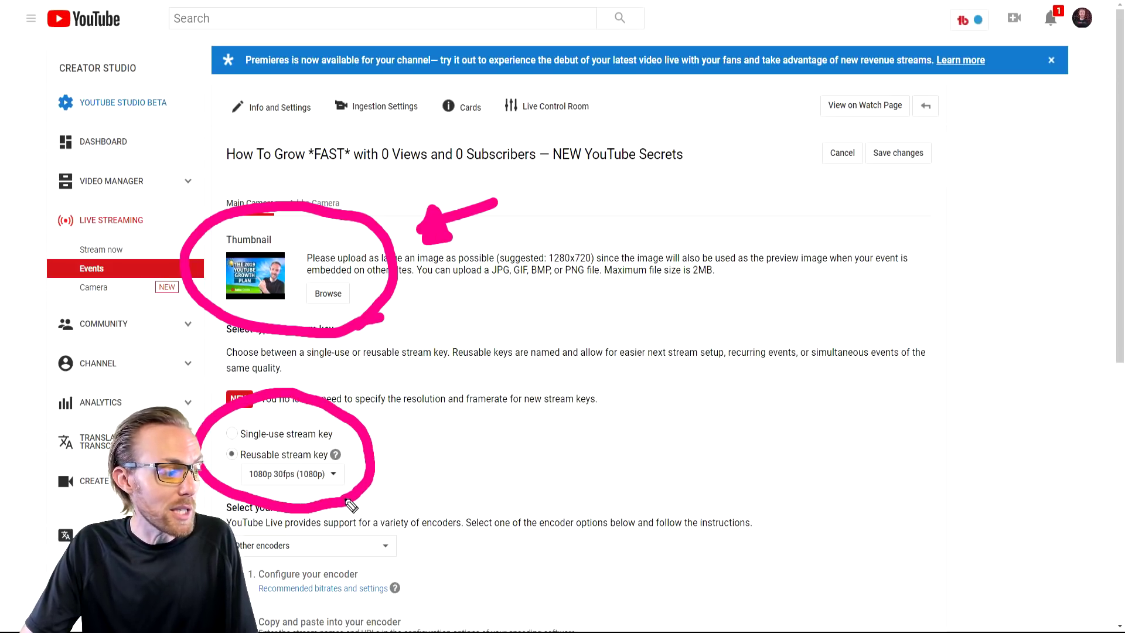
{"action": "mouse_move", "coordinate": [524, 444]}
{"action": "left_mouse_down"}
{"action": "mouse_move", "coordinate": [413, 454]}
{"action": "mouse_move", "coordinate": [457, 469]}
{"action": "left_mouse_up"}
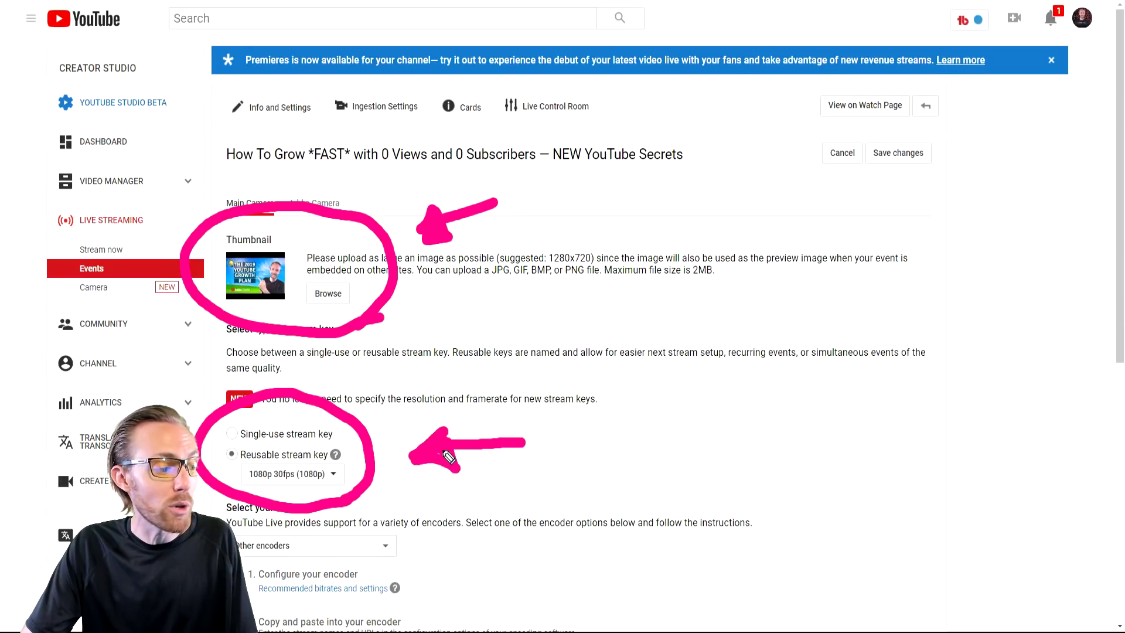
{"action": "key", "text": "Escape"}
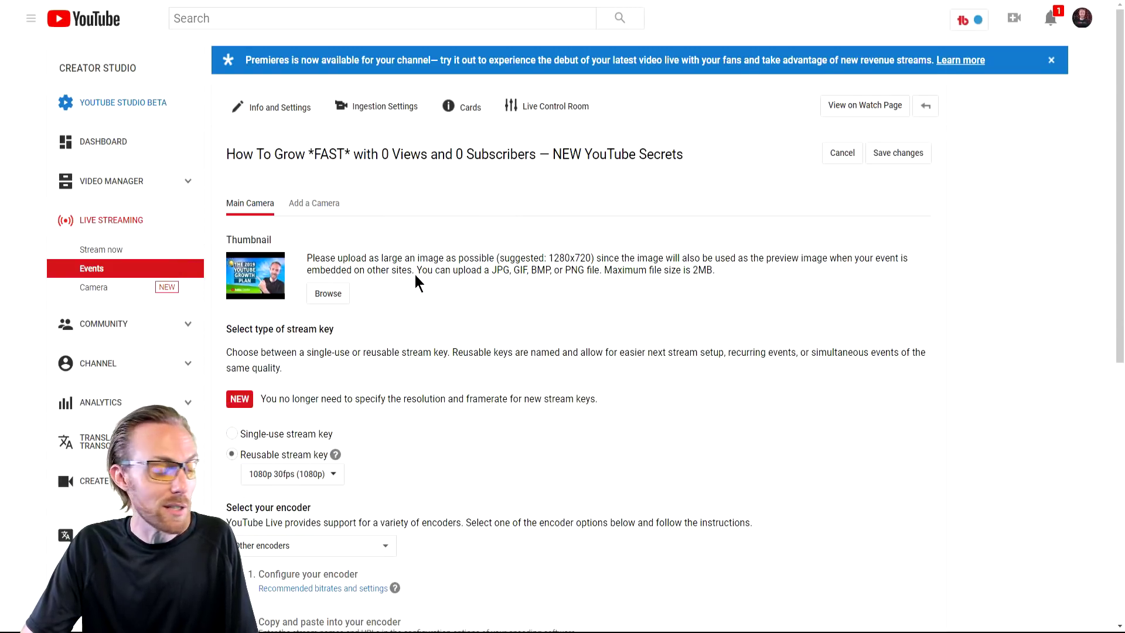
{"action": "left_click", "coordinate": [290, 473]}
Create and save a stream key named '1080p 60fps' at 13 Mbps - 30 Mbps (4K) with 60fps enabled.
{"action": "left_click", "coordinate": [328, 495]}
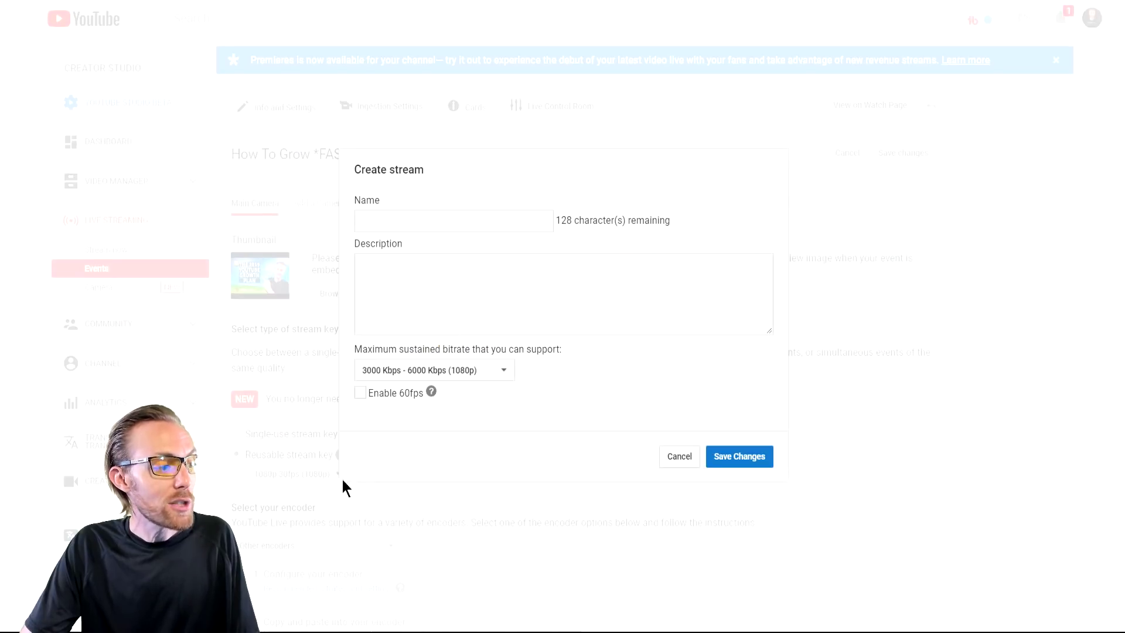
{"action": "left_click", "coordinate": [496, 222]}
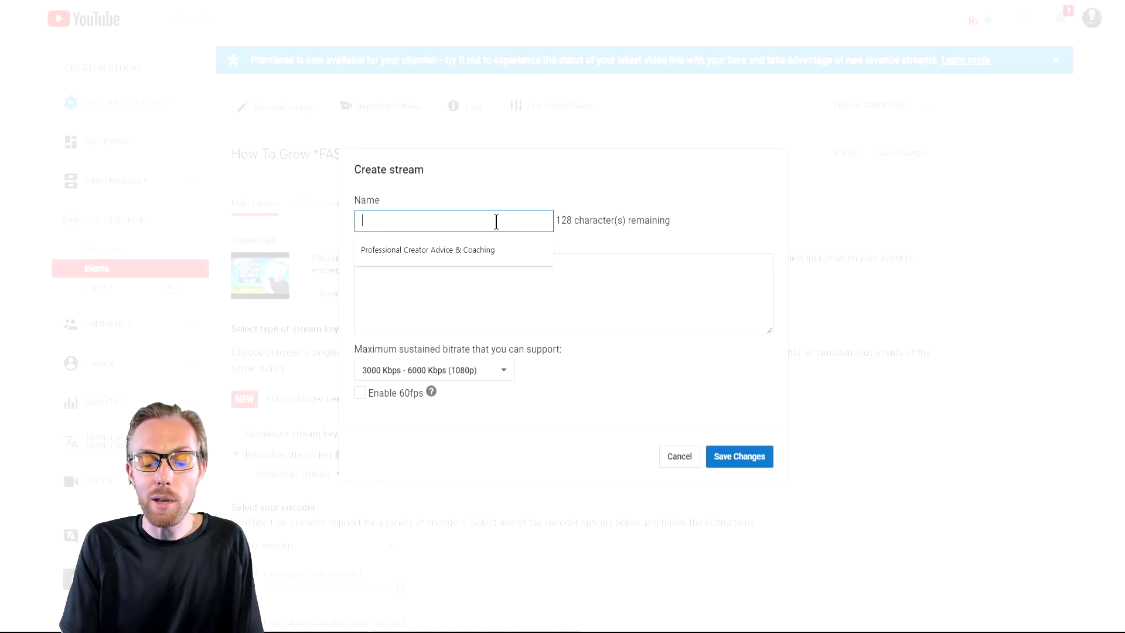
{"action": "type", "text": "1080"}
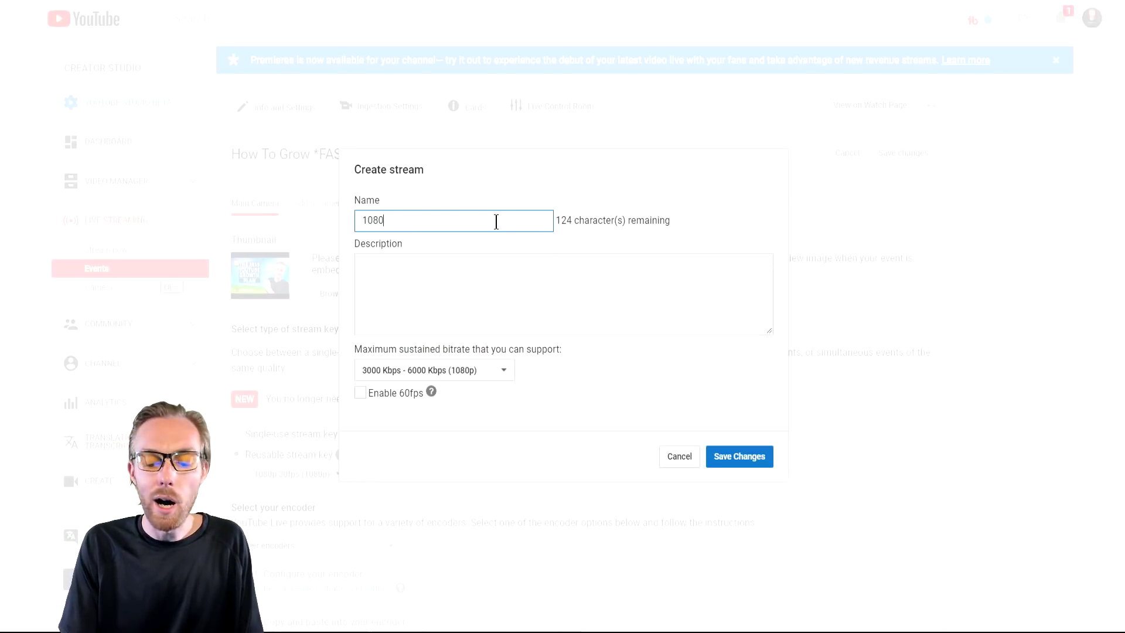
{"action": "type", "text": "p 60fps"}
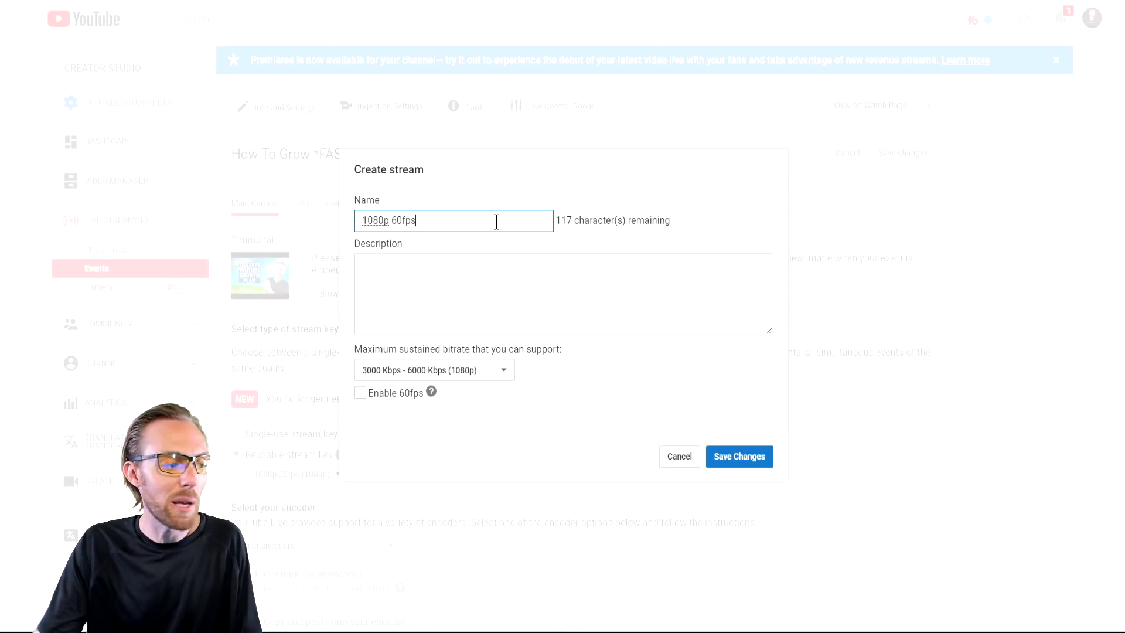
{"action": "left_click", "coordinate": [476, 370]}
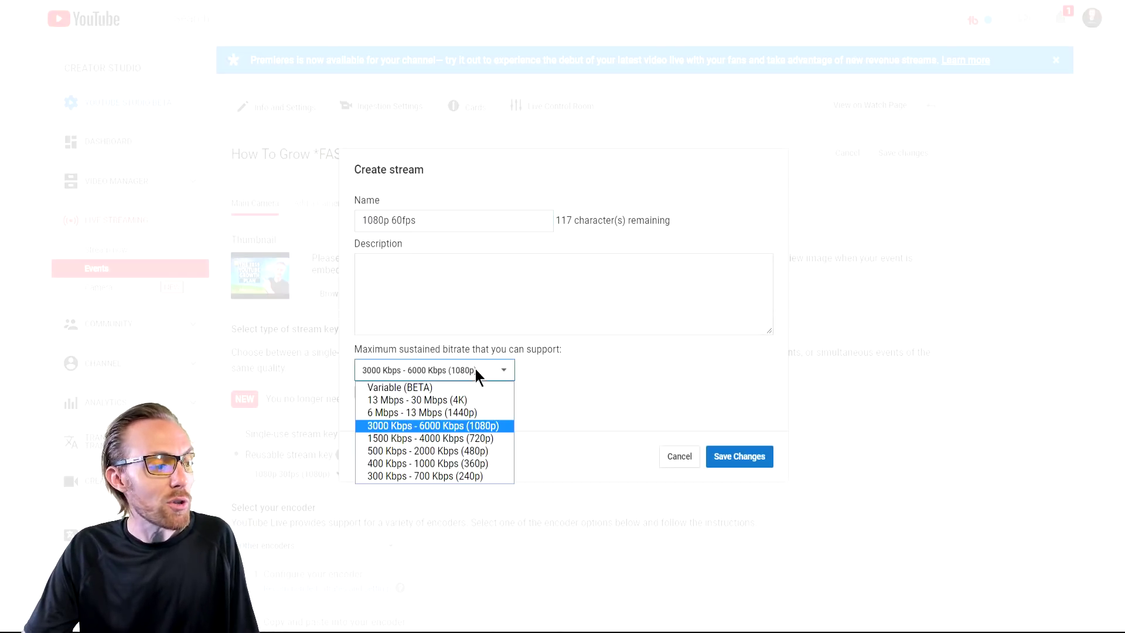
{"action": "left_click", "coordinate": [473, 402]}
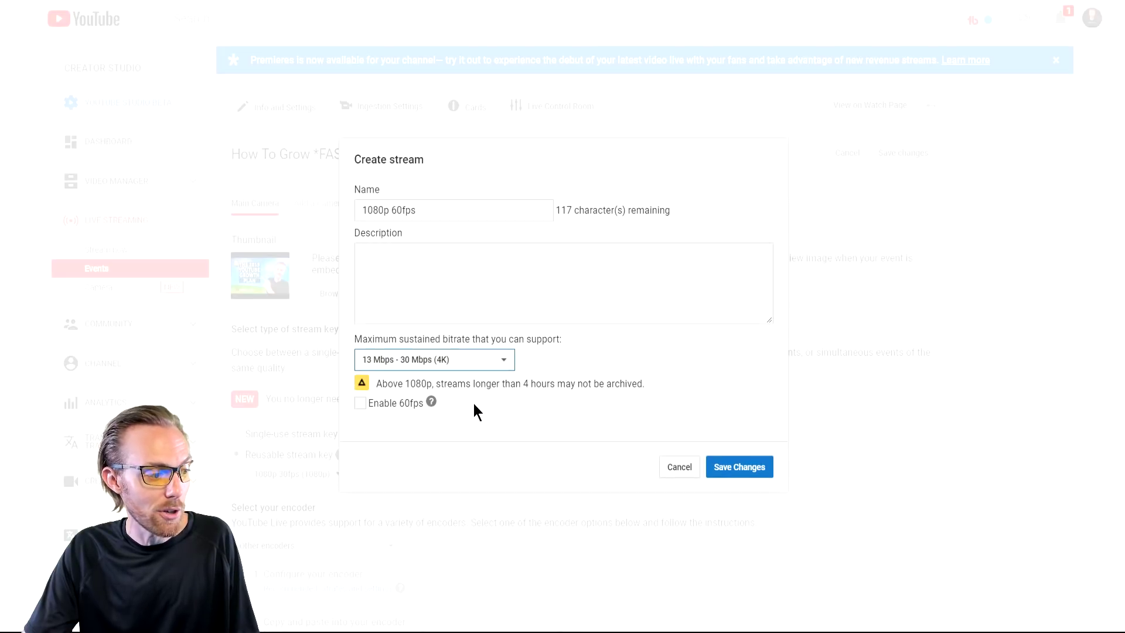
{"action": "left_click", "coordinate": [361, 403]}
{"action": "left_click", "coordinate": [396, 284]}
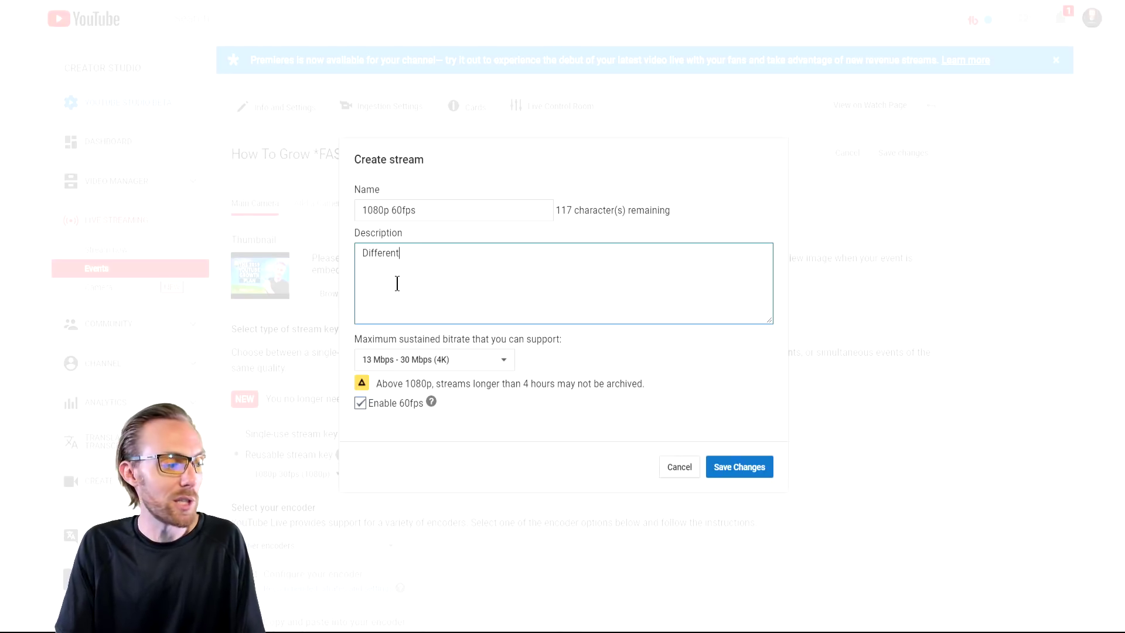
{"action": "left_click", "coordinate": [753, 467]}
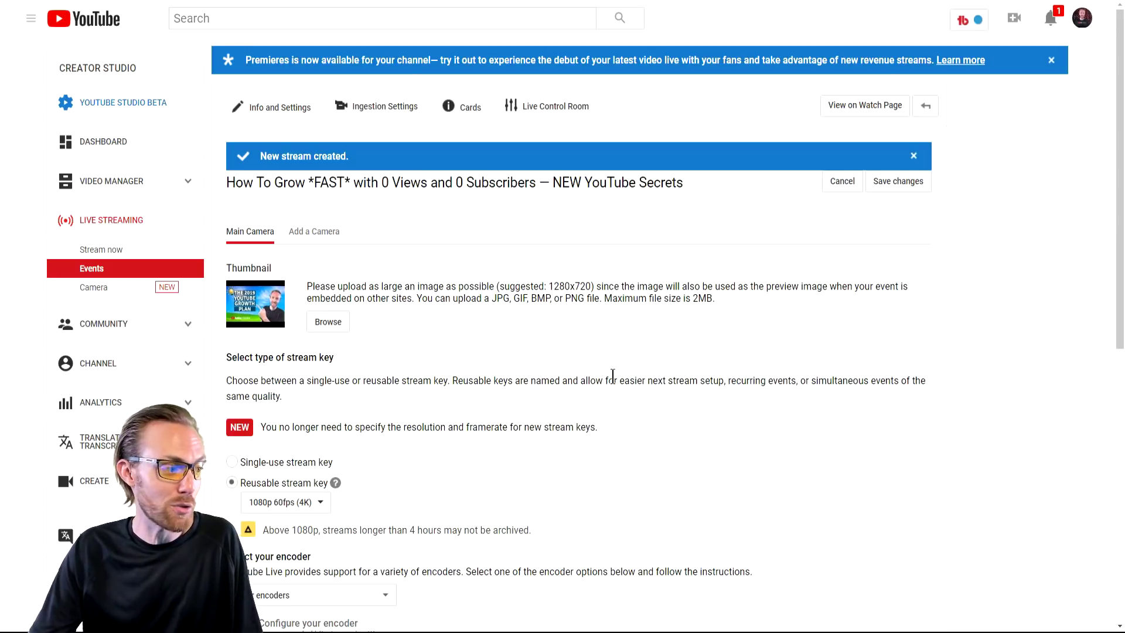
Add Camera 2 alongside the Main Camera, then draw and clear on-screen markings.
{"action": "left_click", "coordinate": [334, 245]}
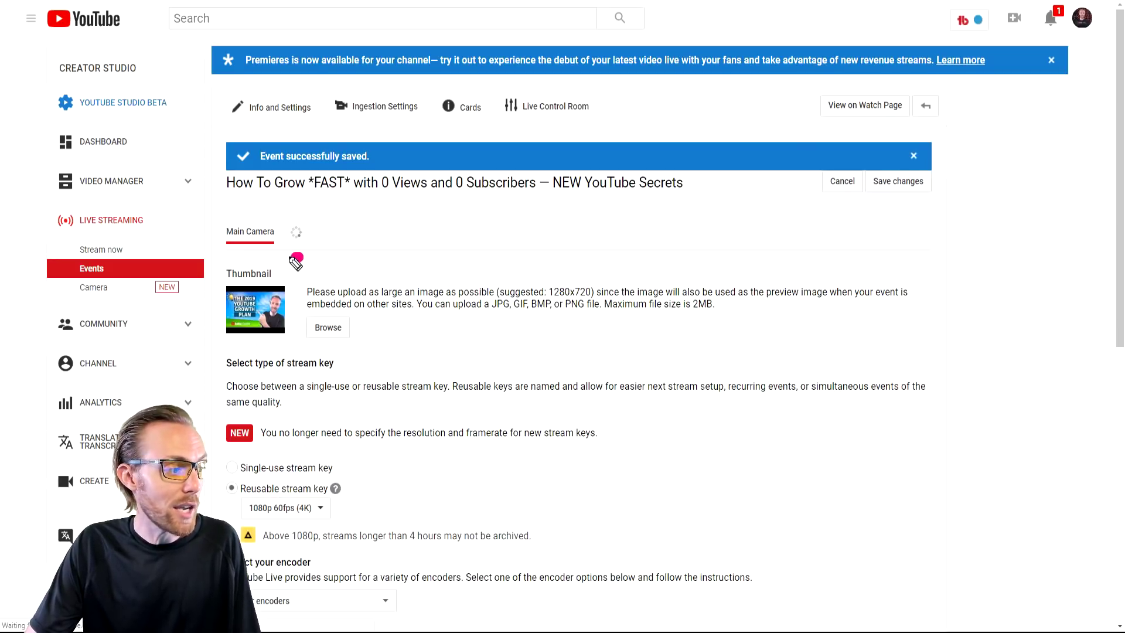
{"action": "mouse_move", "coordinate": [294, 258]}
{"action": "left_mouse_down"}
{"action": "mouse_move", "coordinate": [377, 276]}
{"action": "mouse_move", "coordinate": [310, 266]}
{"action": "left_mouse_up"}
{"action": "mouse_move", "coordinate": [560, 221]}
{"action": "left_mouse_down"}
{"action": "mouse_move", "coordinate": [427, 223]}
{"action": "mouse_move", "coordinate": [469, 247]}
{"action": "left_mouse_up"}
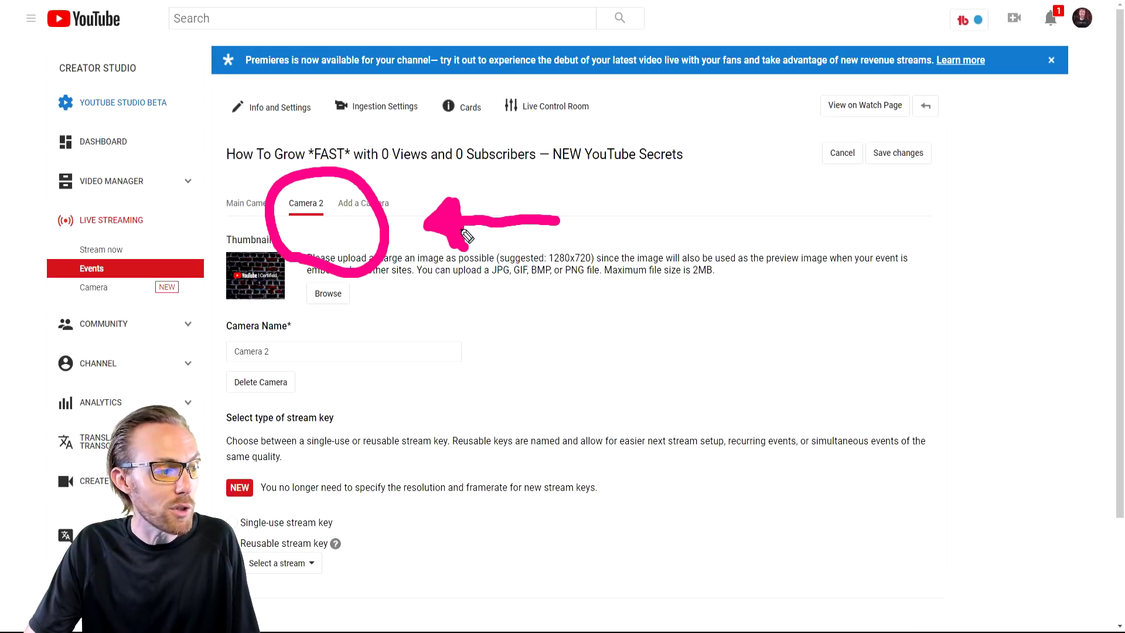
{"action": "mouse_move", "coordinate": [469, 232]}
{"action": "left_mouse_down"}
{"action": "mouse_move", "coordinate": [560, 236]}
{"action": "mouse_move", "coordinate": [480, 232]}
{"action": "left_mouse_up"}
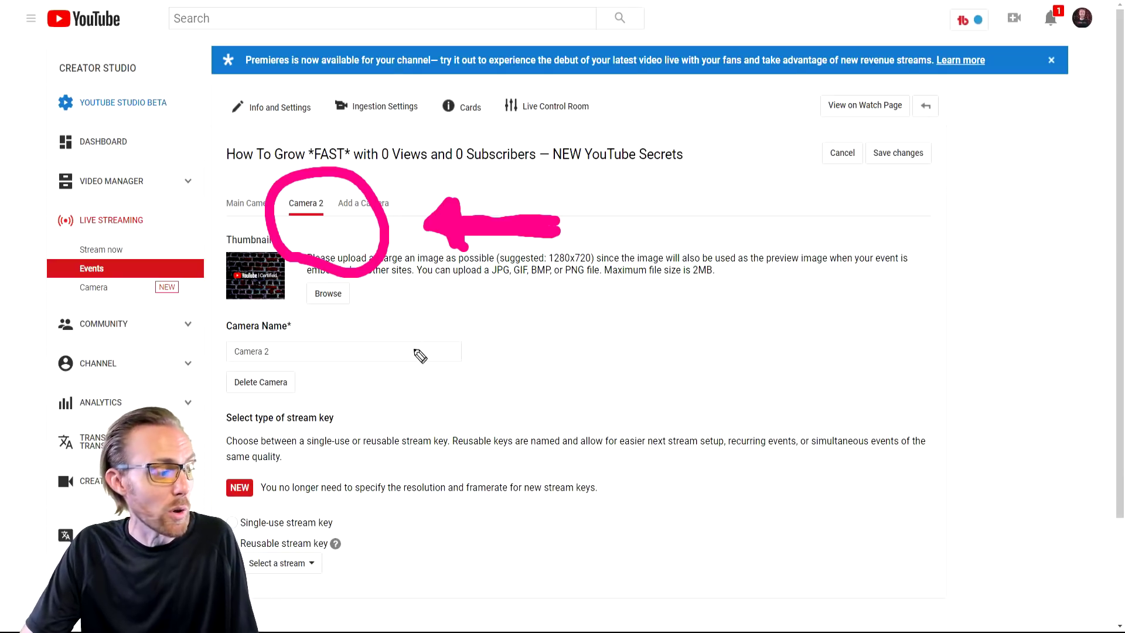
{"action": "mouse_move", "coordinate": [308, 409]}
{"action": "left_mouse_down"}
{"action": "mouse_move", "coordinate": [221, 334]}
{"action": "mouse_move", "coordinate": [477, 372]}
{"action": "mouse_move", "coordinate": [302, 410]}
{"action": "left_mouse_up"}
{"action": "mouse_move", "coordinate": [734, 354]}
{"action": "left_mouse_down"}
{"action": "mouse_move", "coordinate": [530, 367]}
{"action": "mouse_move", "coordinate": [537, 402]}
{"action": "mouse_move", "coordinate": [547, 390]}
{"action": "mouse_move", "coordinate": [537, 373]}
{"action": "mouse_move", "coordinate": [535, 407]}
{"action": "left_mouse_up"}
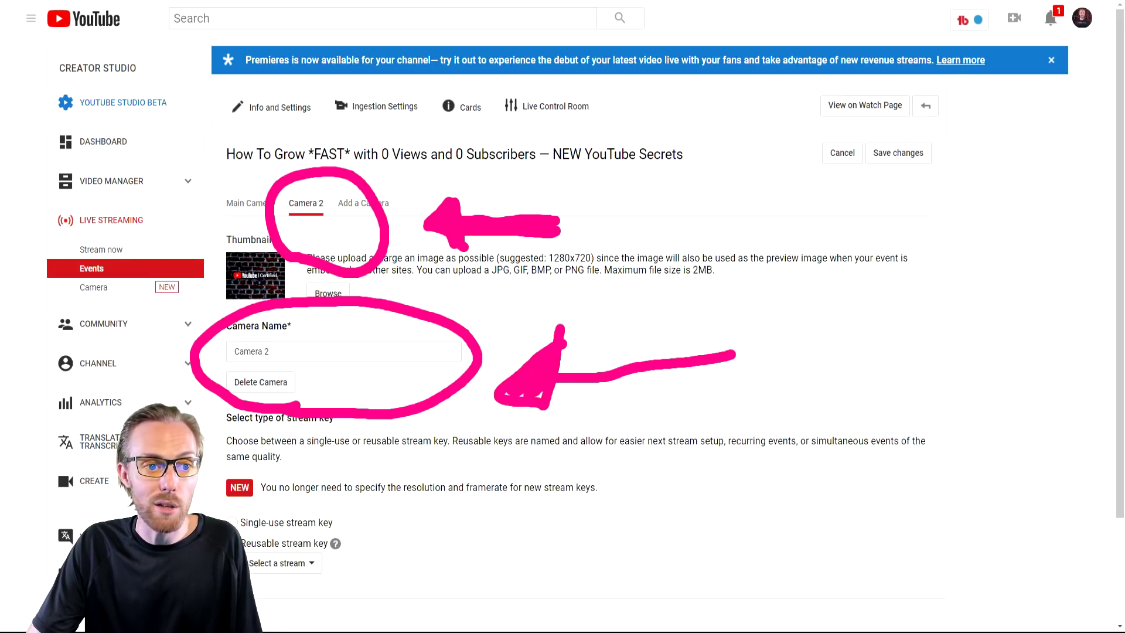
{"action": "key", "text": "Escape"}
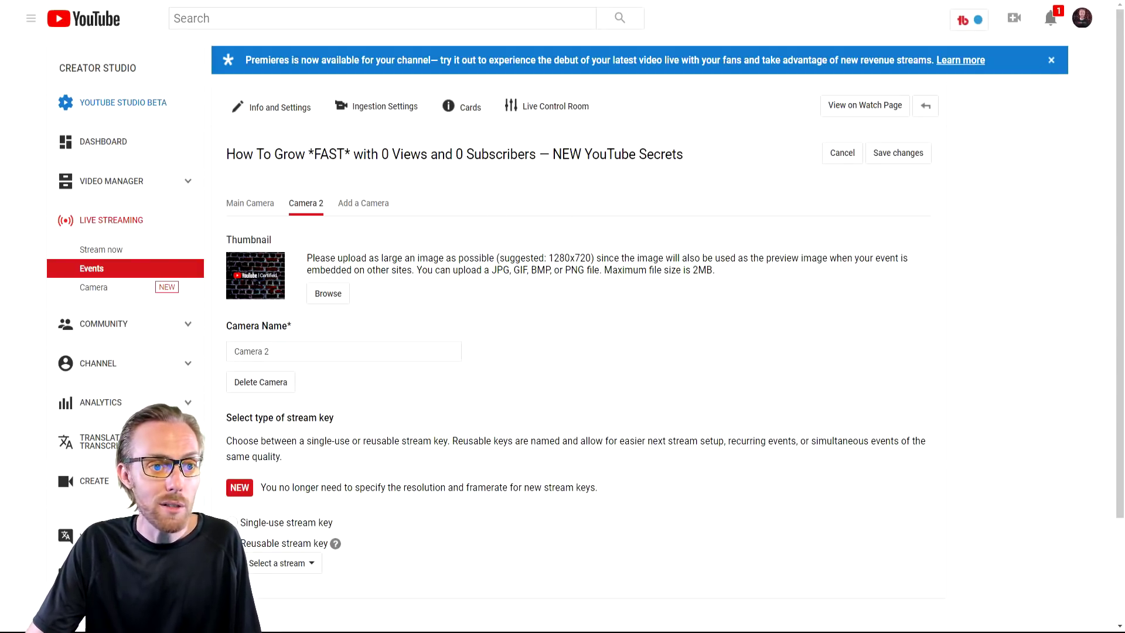
Draw and clear two more sets of on-screen markings, then go to the event's cards section.
{"action": "mouse_move", "coordinate": [349, 244]}
{"action": "left_mouse_down"}
{"action": "mouse_move", "coordinate": [428, 172]}
{"action": "mouse_move", "coordinate": [345, 251]}
{"action": "left_mouse_up"}
{"action": "mouse_move", "coordinate": [613, 207]}
{"action": "left_mouse_down"}
{"action": "mouse_move", "coordinate": [491, 214]}
{"action": "mouse_move", "coordinate": [531, 193]}
{"action": "mouse_move", "coordinate": [502, 217]}
{"action": "mouse_move", "coordinate": [525, 221]}
{"action": "mouse_move", "coordinate": [542, 211]}
{"action": "mouse_move", "coordinate": [536, 195]}
{"action": "left_mouse_up"}
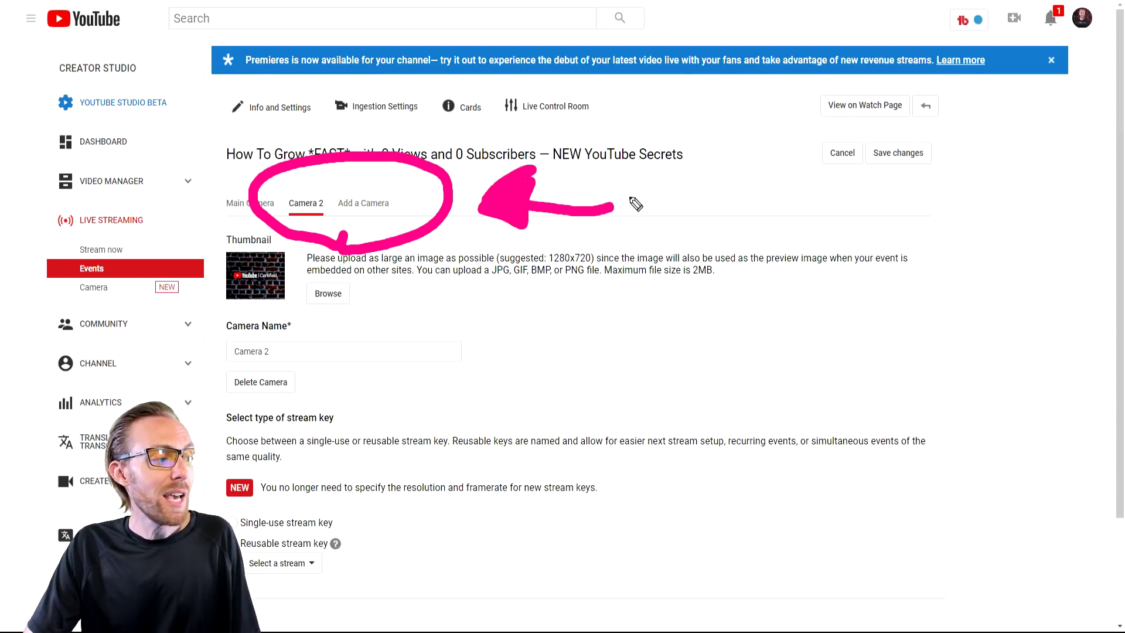
{"action": "key", "text": "Escape"}
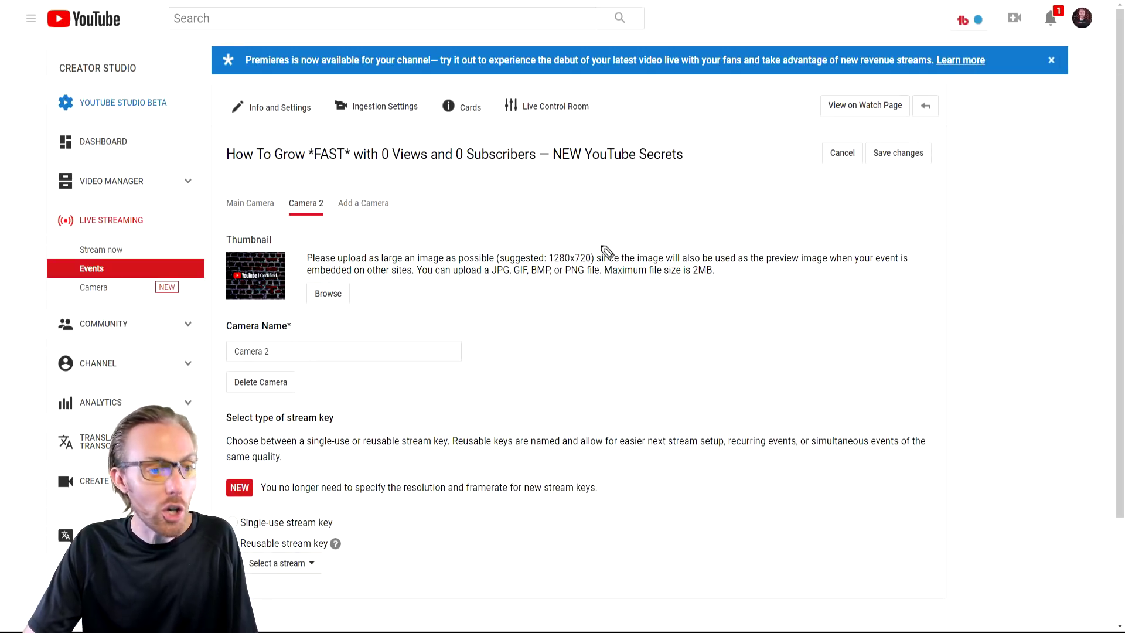
{"action": "mouse_move", "coordinate": [357, 227]}
{"action": "left_mouse_down"}
{"action": "mouse_move", "coordinate": [344, 160]}
{"action": "mouse_move", "coordinate": [358, 228]}
{"action": "left_mouse_up"}
{"action": "mouse_move", "coordinate": [629, 203]}
{"action": "left_mouse_down"}
{"action": "mouse_move", "coordinate": [482, 207]}
{"action": "mouse_move", "coordinate": [469, 220]}
{"action": "mouse_move", "coordinate": [504, 228]}
{"action": "mouse_move", "coordinate": [492, 205]}
{"action": "left_mouse_up"}
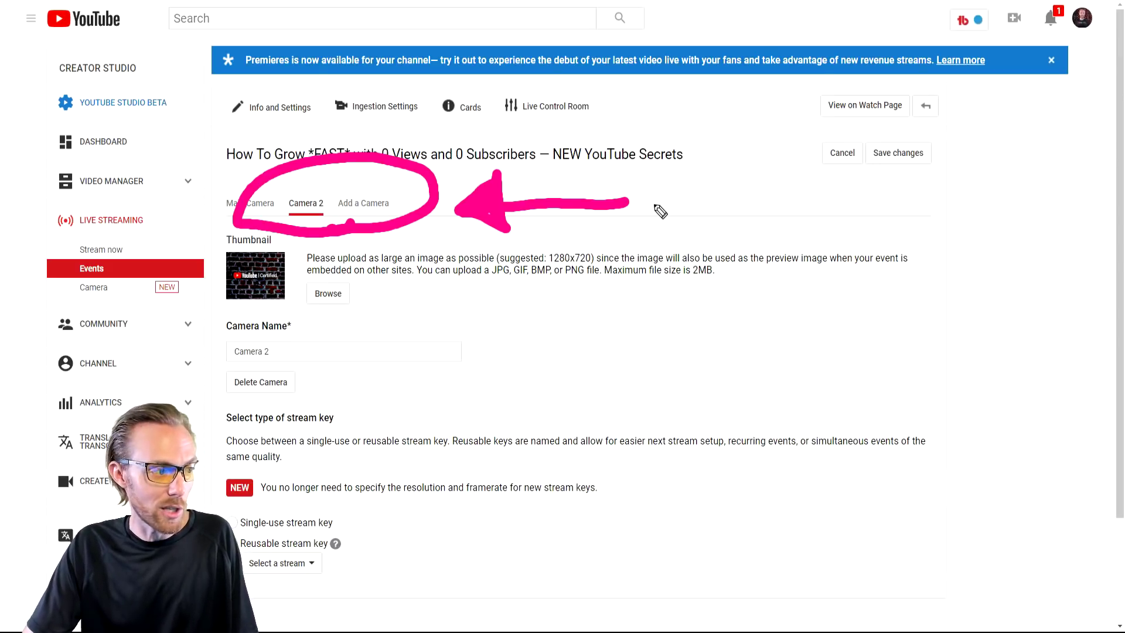
{"action": "key", "text": "Escape"}
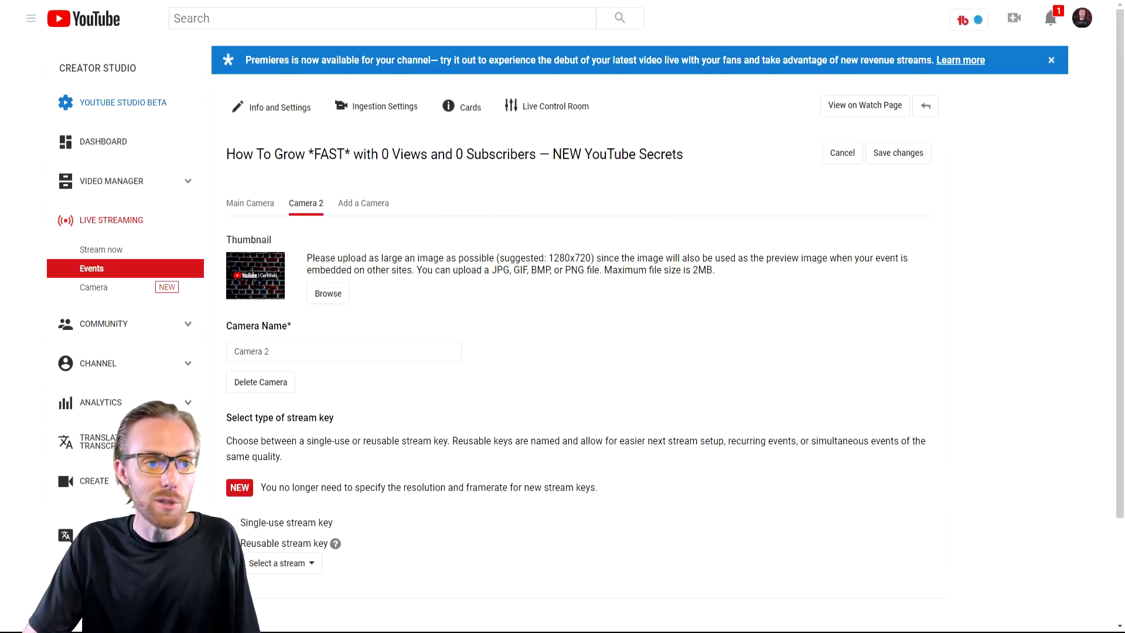
{"action": "left_click", "coordinate": [464, 115]}
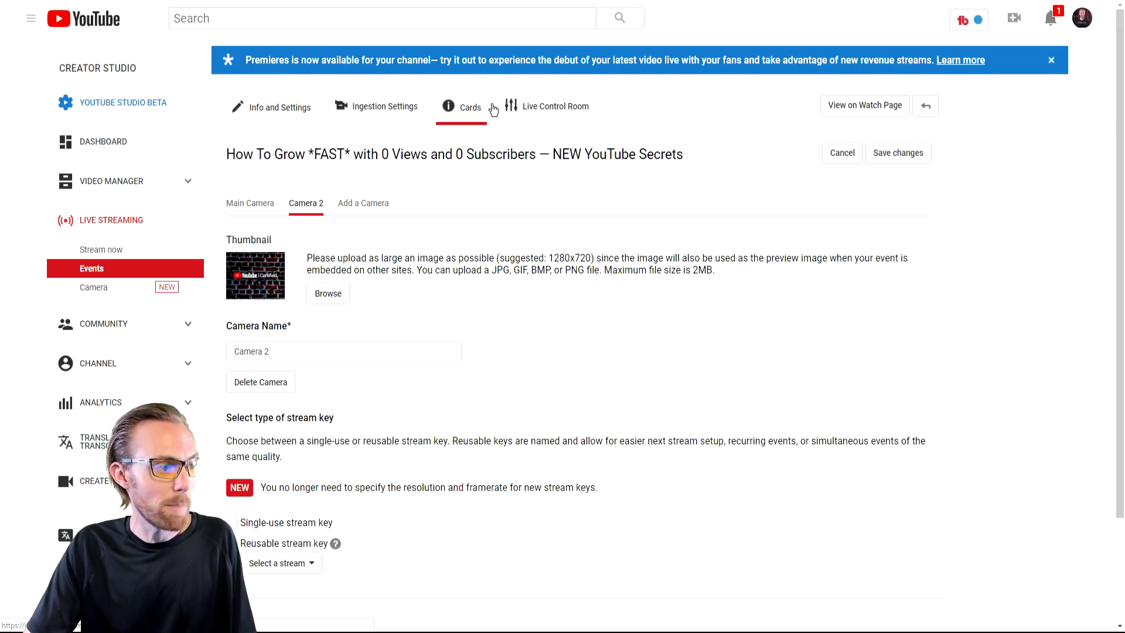
{"action": "left_click", "coordinate": [534, 107]}
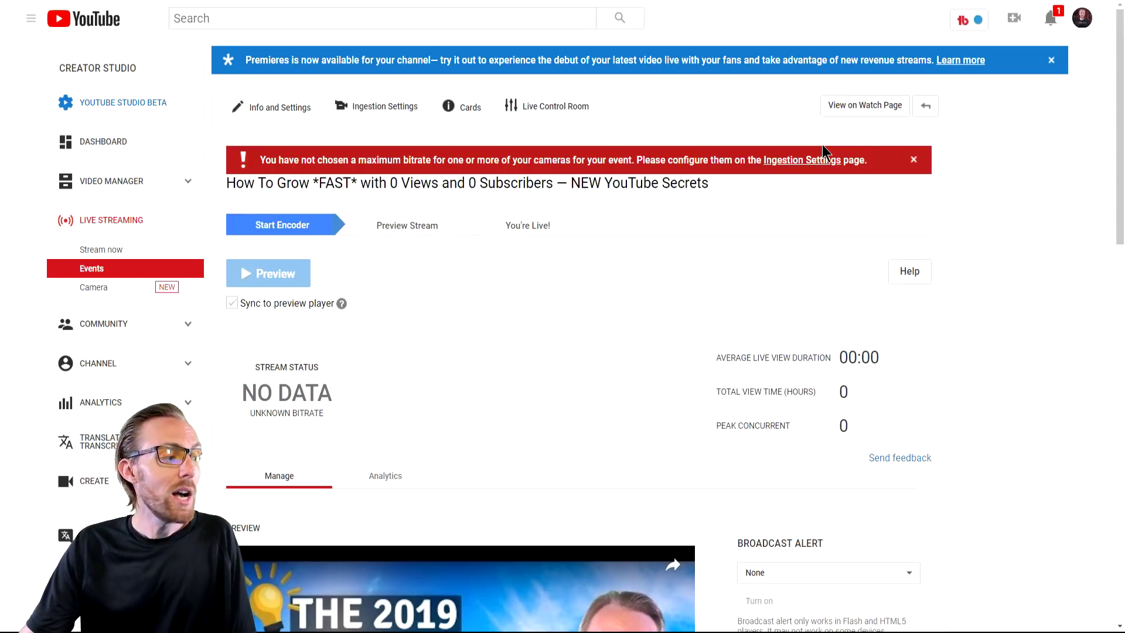
{"action": "scroll", "coordinate": [420, 261], "scroll_direction": "down", "scroll_amount": 2}
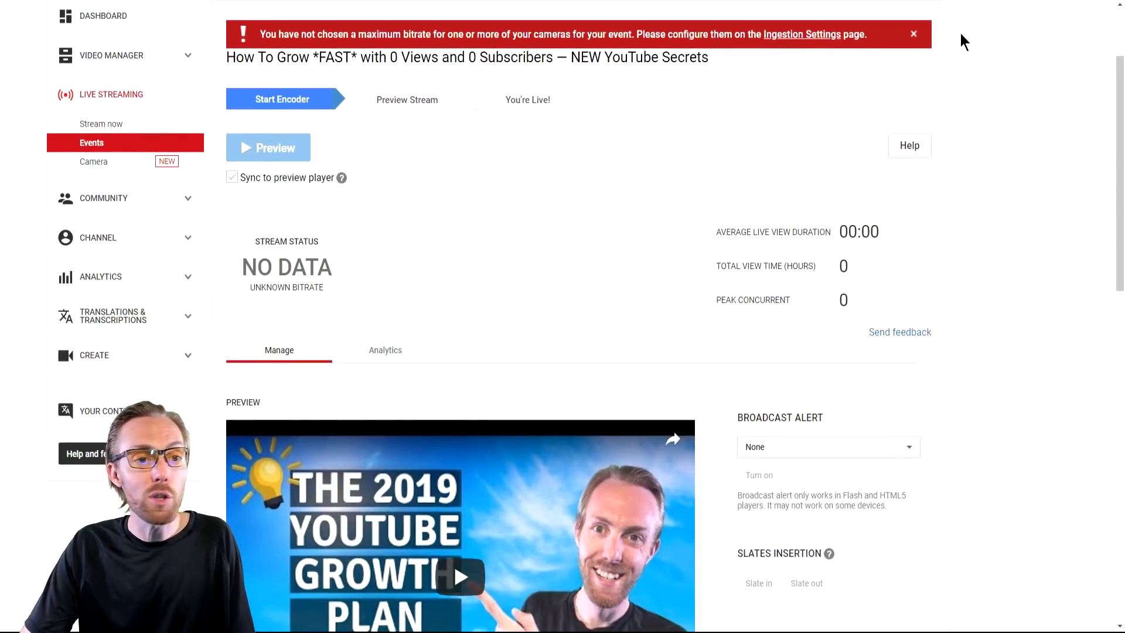
{"action": "scroll", "coordinate": [301, 214], "scroll_direction": "up", "scroll_amount": 2}
{"action": "mouse_move", "coordinate": [290, 217]}
{"action": "left_mouse_down"}
{"action": "mouse_move", "coordinate": [202, 199]}
{"action": "mouse_move", "coordinate": [258, 187]}
{"action": "left_mouse_up"}
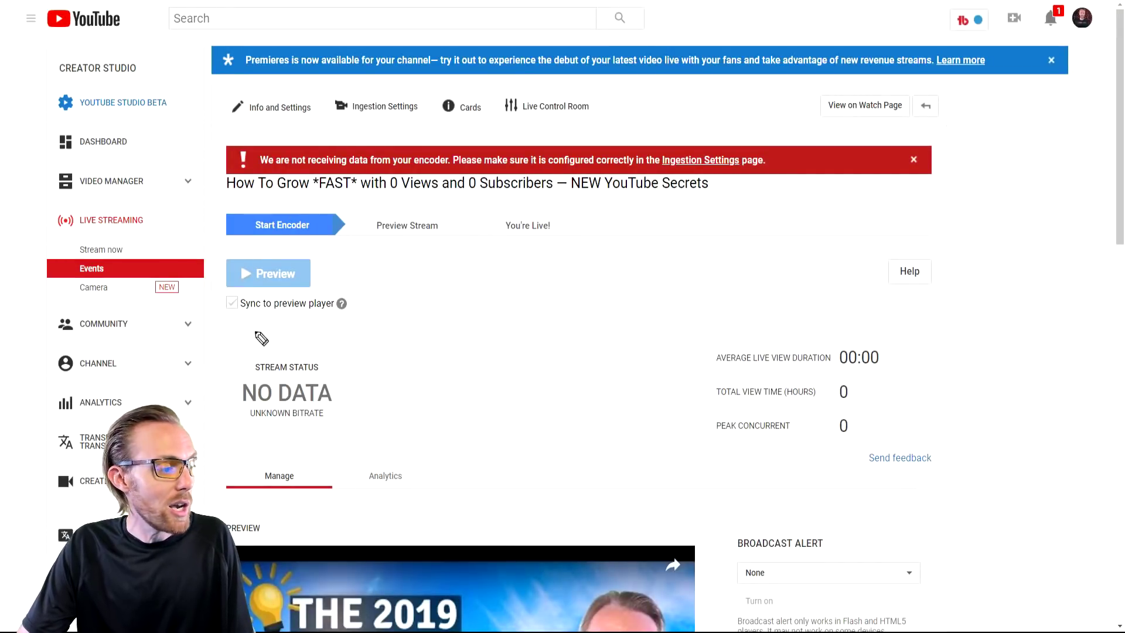
{"action": "mouse_move", "coordinate": [262, 338]}
{"action": "left_mouse_down"}
{"action": "mouse_move", "coordinate": [211, 265]}
{"action": "mouse_move", "coordinate": [258, 333]}
{"action": "left_mouse_up"}
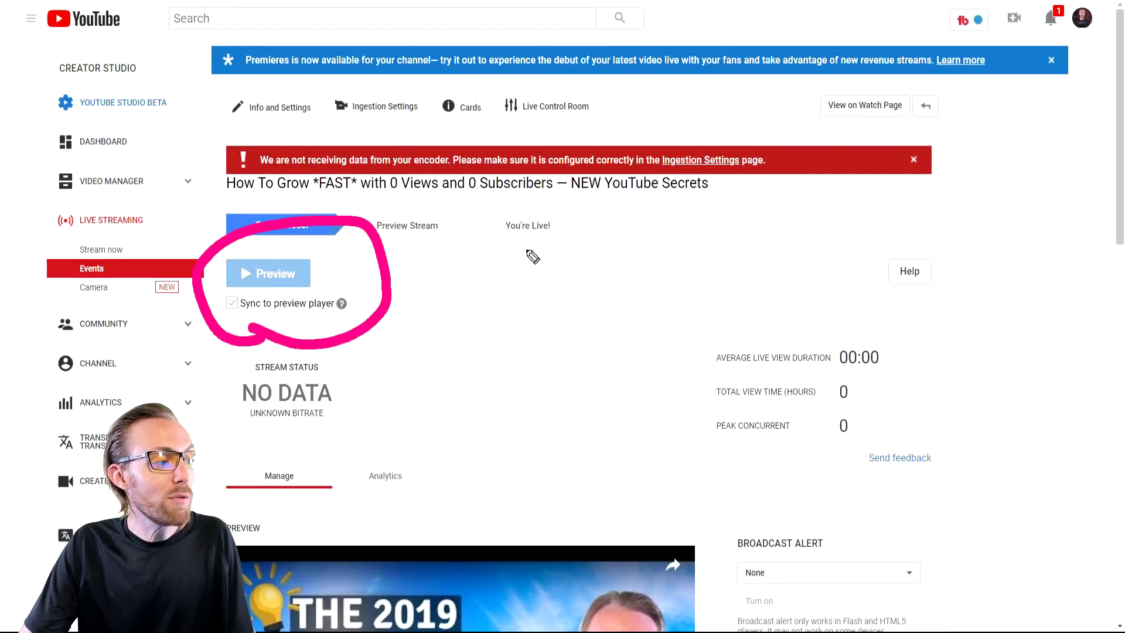
{"action": "mouse_move", "coordinate": [550, 250]}
{"action": "left_mouse_down"}
{"action": "mouse_move", "coordinate": [445, 265]}
{"action": "mouse_move", "coordinate": [470, 284]}
{"action": "mouse_move", "coordinate": [456, 274]}
{"action": "left_mouse_up"}
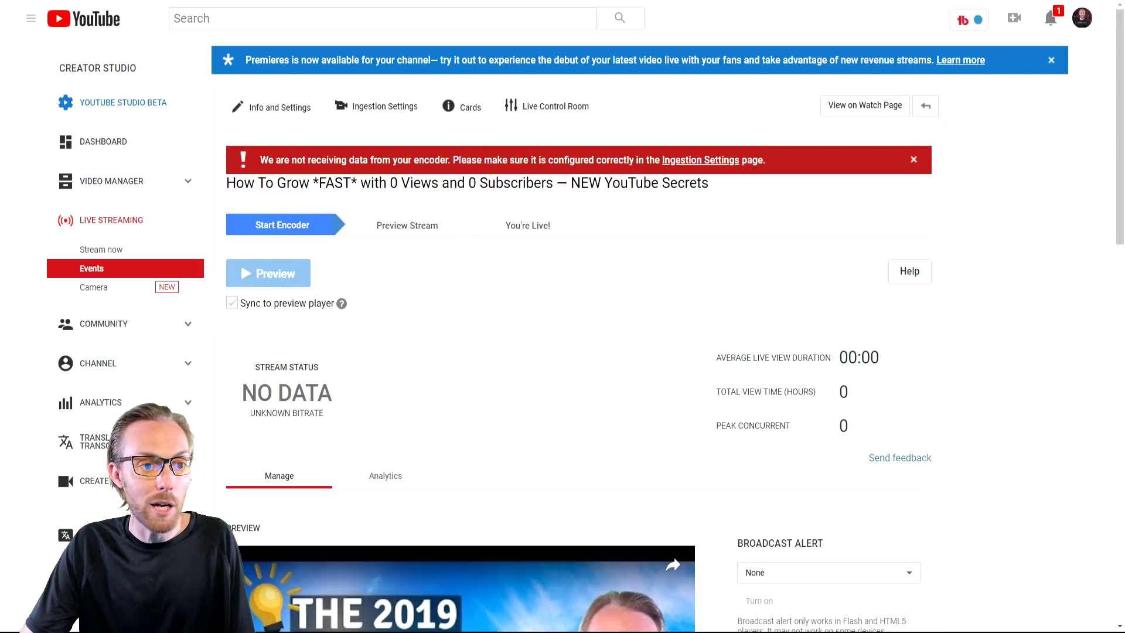
{"action": "scroll", "coordinate": [820, 340], "scroll_direction": "down", "scroll_amount": 7}
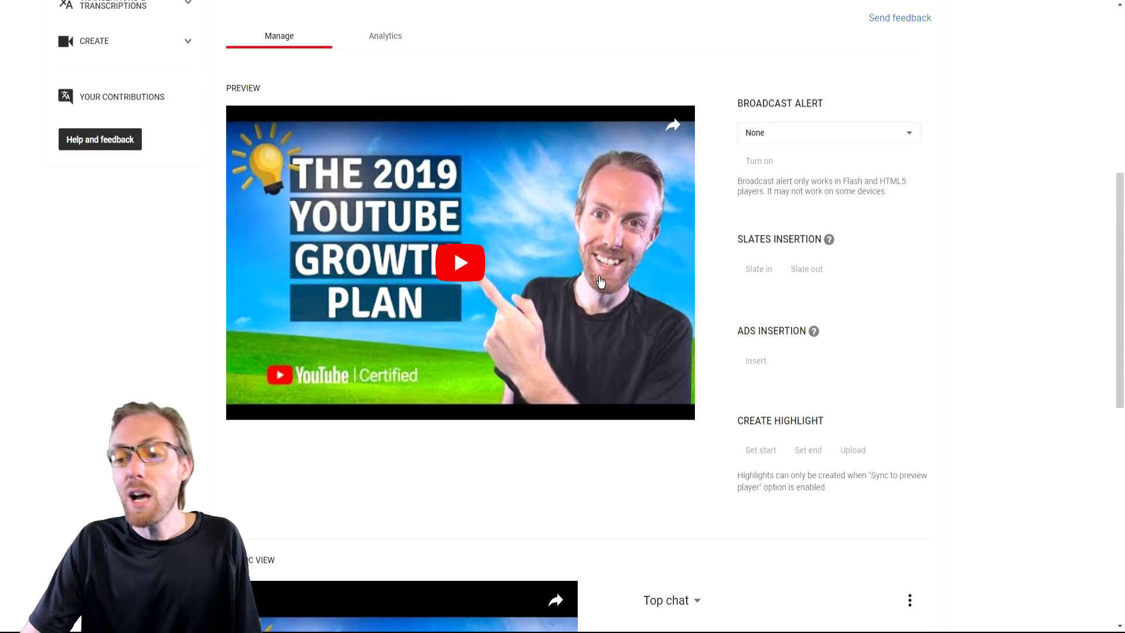
{"action": "scroll", "coordinate": [599, 290], "scroll_direction": "up", "scroll_amount": 4}
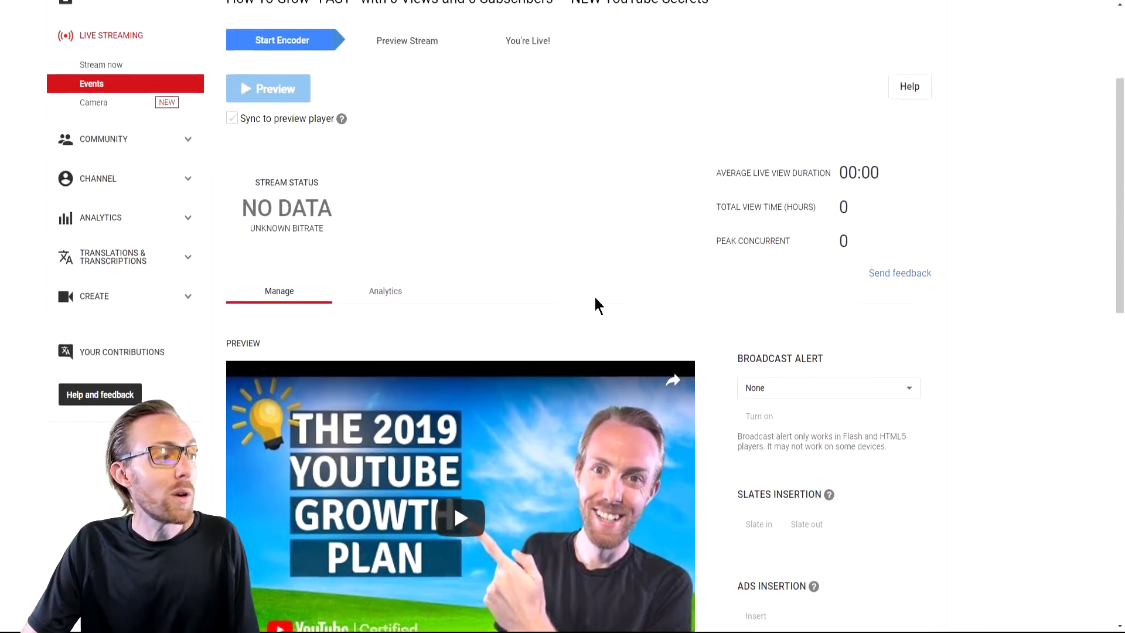
{"action": "scroll", "coordinate": [595, 299], "scroll_direction": "up", "scroll_amount": 2}
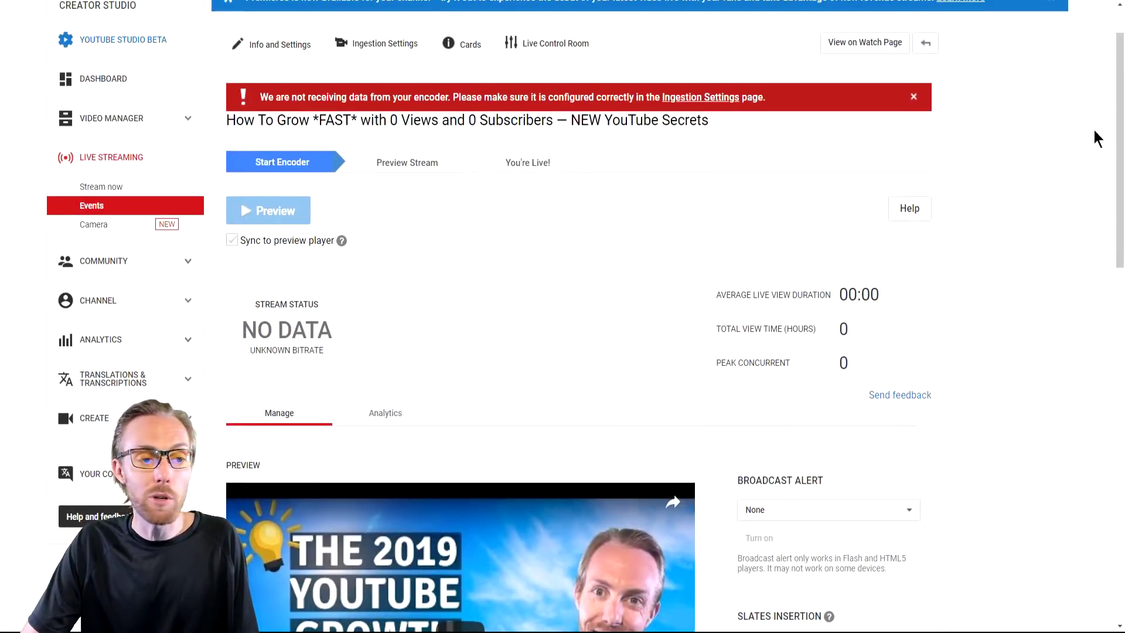
{"action": "left_click_drag", "start_coordinate": [496, 208], "coordinate": [528, 457]}
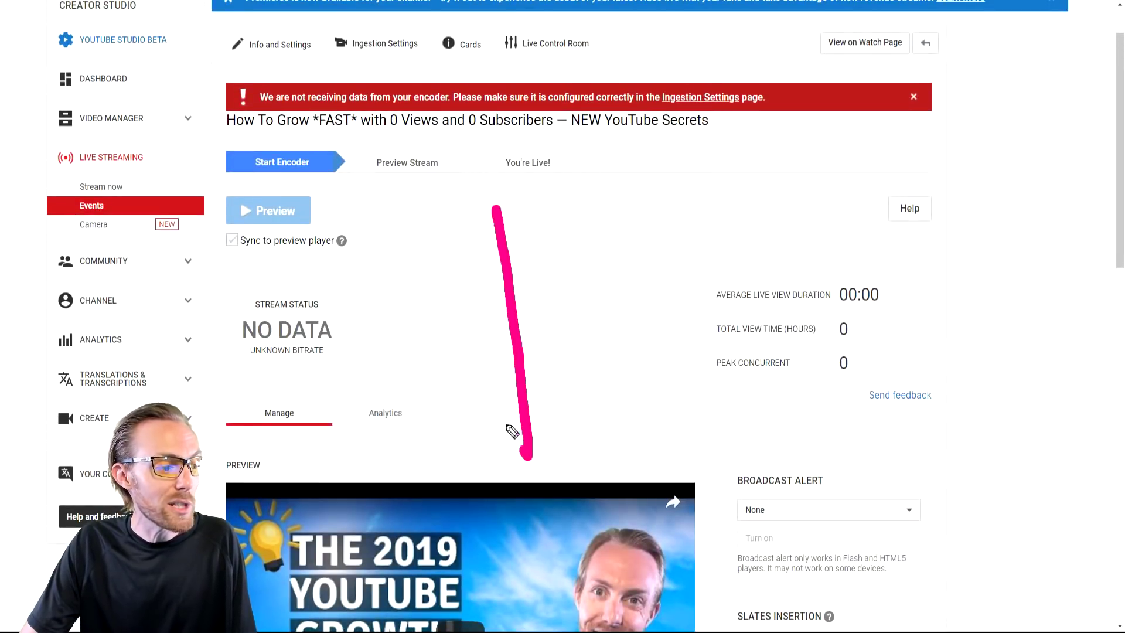
{"action": "mouse_move", "coordinate": [481, 398]}
{"action": "left_mouse_down"}
{"action": "mouse_move", "coordinate": [528, 454]}
{"action": "mouse_move", "coordinate": [504, 392]}
{"action": "mouse_move", "coordinate": [518, 422]}
{"action": "mouse_move", "coordinate": [536, 427]}
{"action": "mouse_move", "coordinate": [530, 419]}
{"action": "mouse_move", "coordinate": [524, 435]}
{"action": "left_mouse_up"}
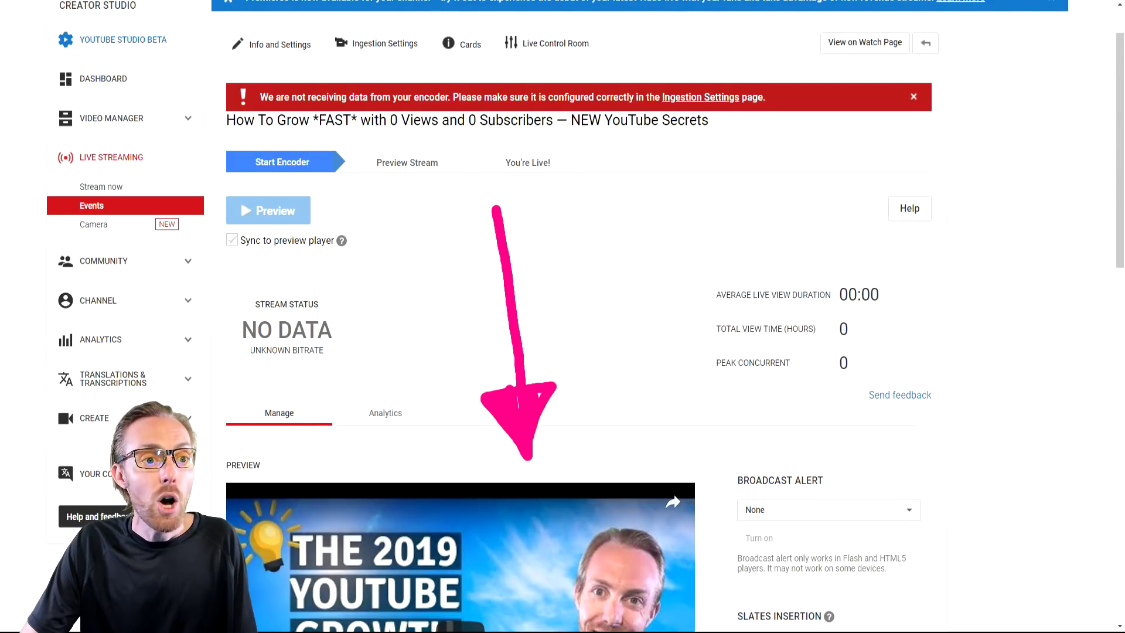
{"action": "key", "text": "e"}
{"action": "mouse_move", "coordinate": [309, 401]}
{"action": "left_mouse_down"}
{"action": "mouse_move", "coordinate": [243, 379]}
{"action": "mouse_move", "coordinate": [367, 290]}
{"action": "mouse_move", "coordinate": [280, 389]}
{"action": "left_mouse_up"}
{"action": "mouse_move", "coordinate": [574, 230]}
{"action": "left_mouse_down"}
{"action": "mouse_move", "coordinate": [414, 321]}
{"action": "mouse_move", "coordinate": [417, 287]}
{"action": "mouse_move", "coordinate": [437, 330]}
{"action": "left_mouse_up"}
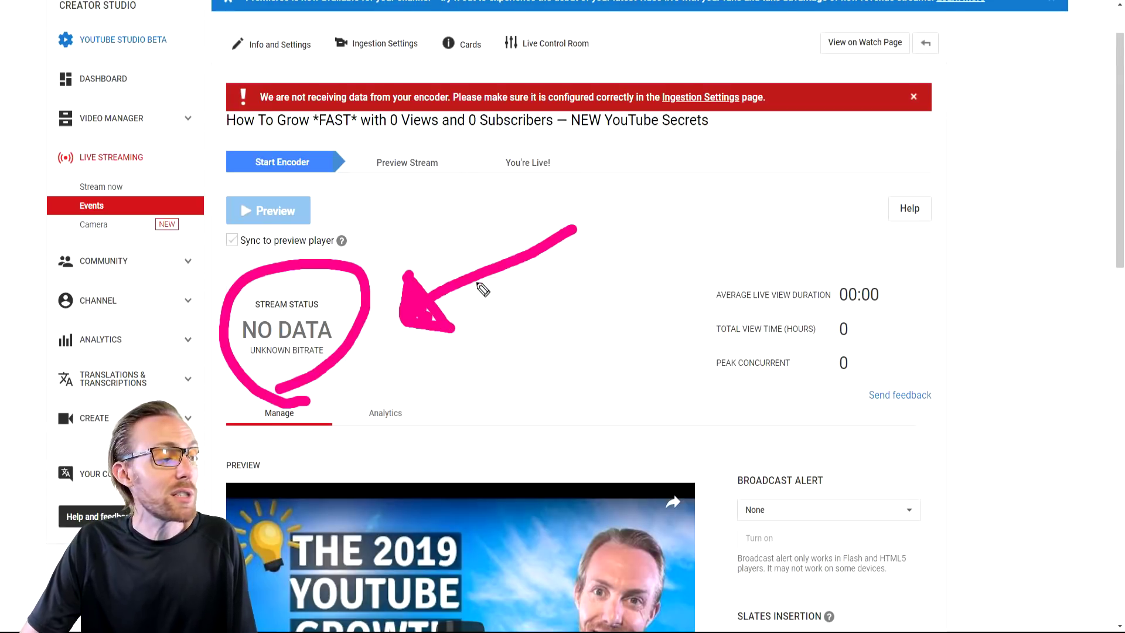
{"action": "key", "text": "Escape"}
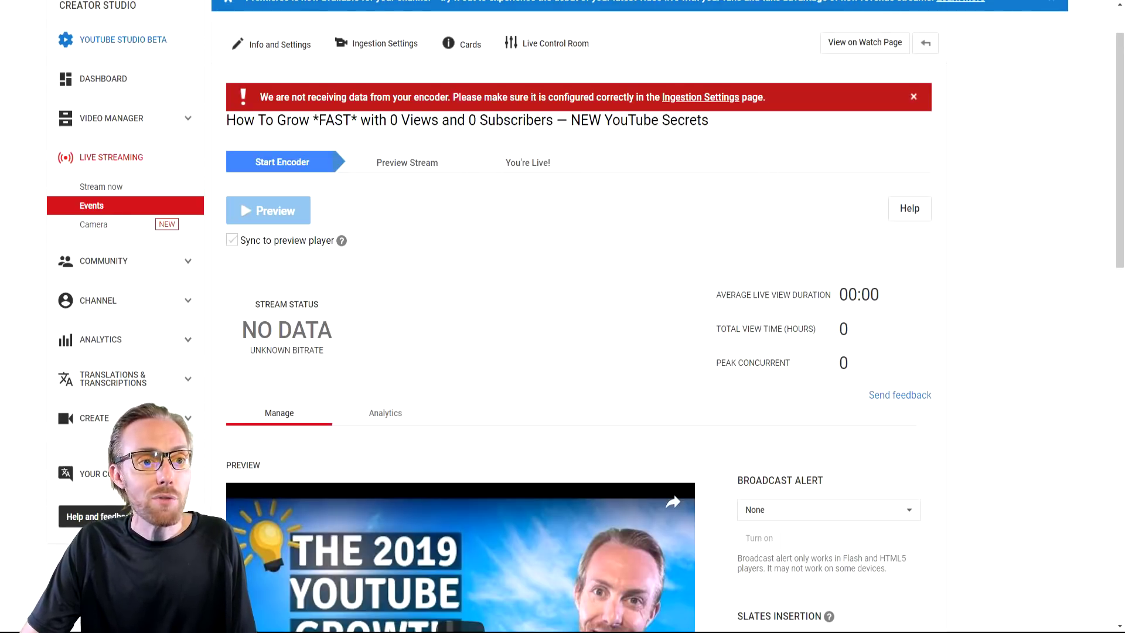
{"action": "mouse_move", "coordinate": [233, 287]}
{"action": "left_mouse_down"}
{"action": "mouse_move", "coordinate": [377, 211]}
{"action": "mouse_move", "coordinate": [243, 272]}
{"action": "left_mouse_up"}
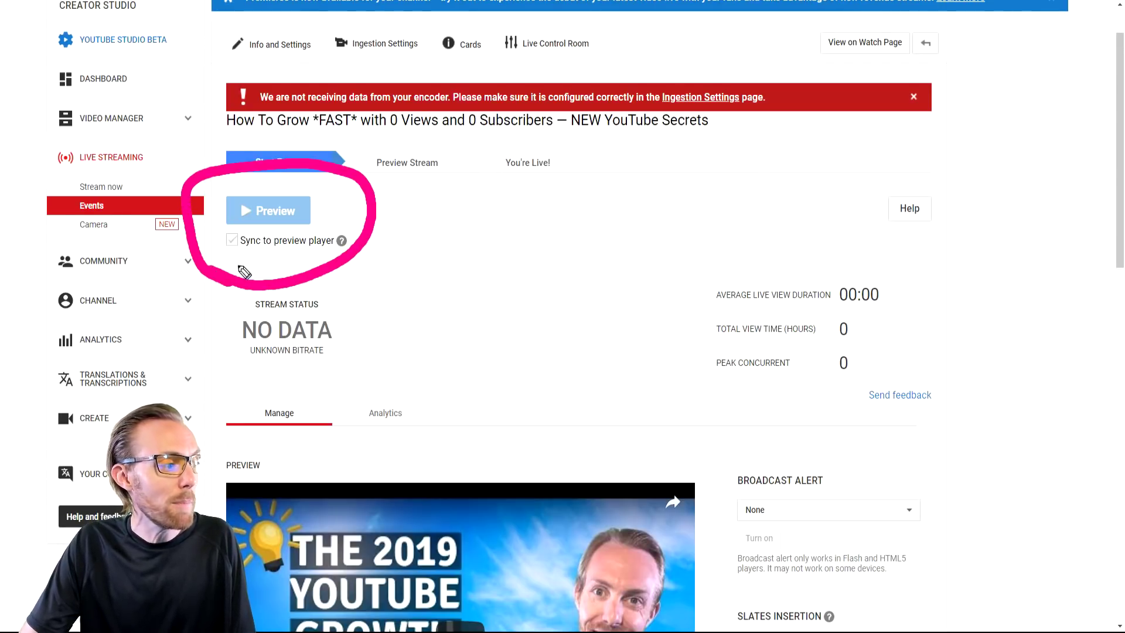
{"action": "mouse_move", "coordinate": [579, 211]}
{"action": "left_mouse_down"}
{"action": "mouse_move", "coordinate": [416, 219]}
{"action": "mouse_move", "coordinate": [424, 239]}
{"action": "mouse_move", "coordinate": [438, 218]}
{"action": "mouse_move", "coordinate": [413, 231]}
{"action": "mouse_move", "coordinate": [433, 243]}
{"action": "mouse_move", "coordinate": [445, 237]}
{"action": "mouse_move", "coordinate": [438, 208]}
{"action": "left_mouse_up"}
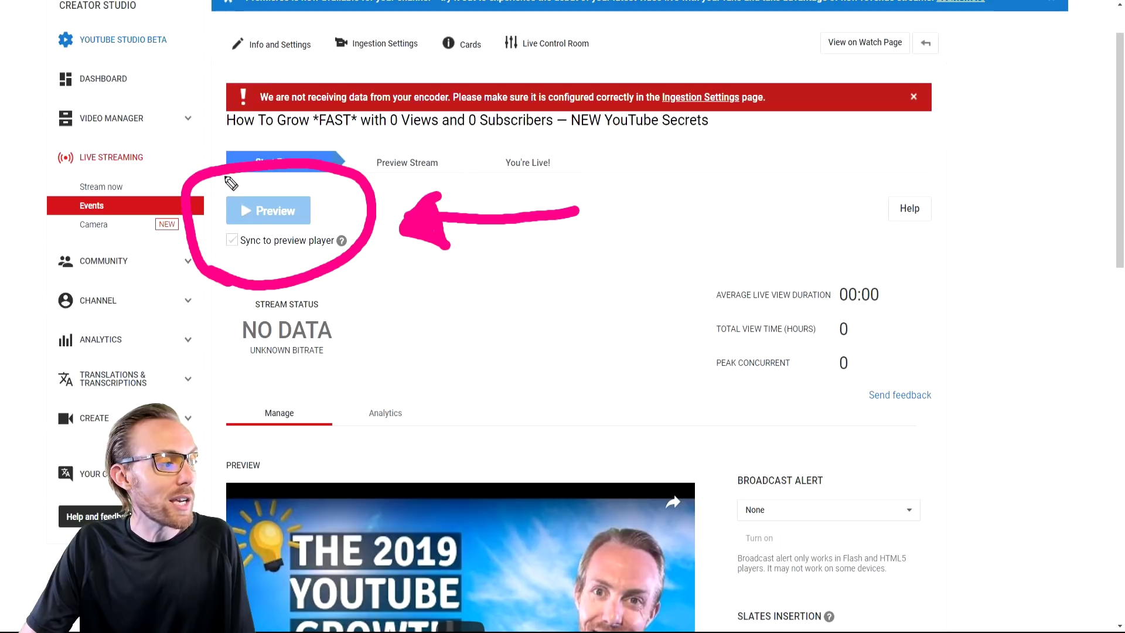
{"action": "left_click_drag", "start_coordinate": [227, 178], "coordinate": [293, 249]}
{"action": "left_click_drag", "start_coordinate": [316, 187], "coordinate": [232, 248]}
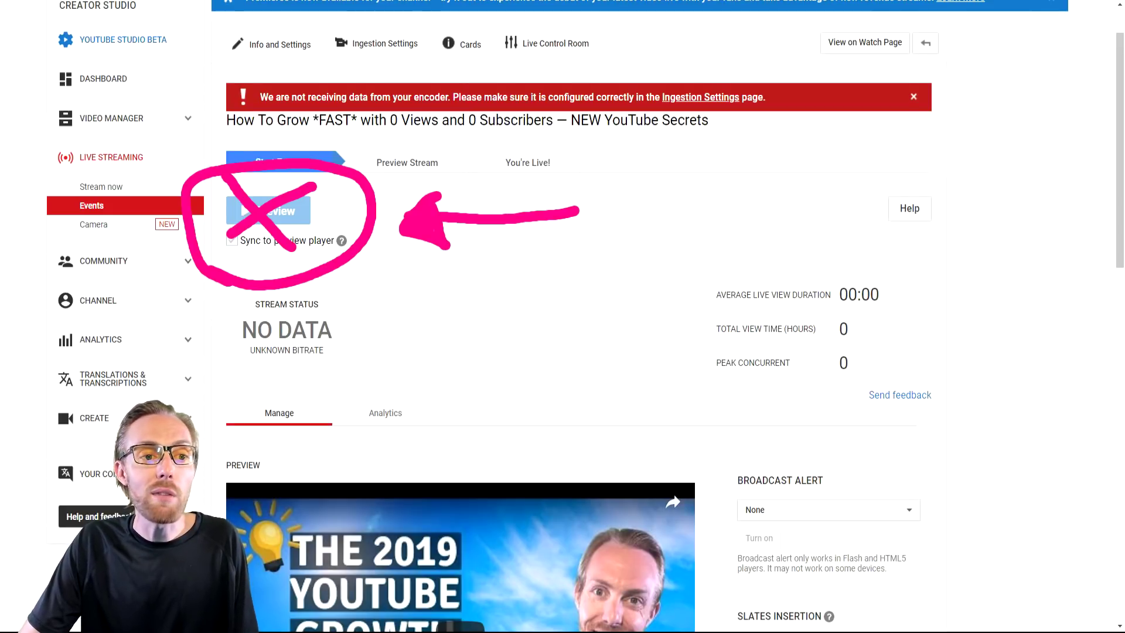
{"action": "key", "text": "Escape"}
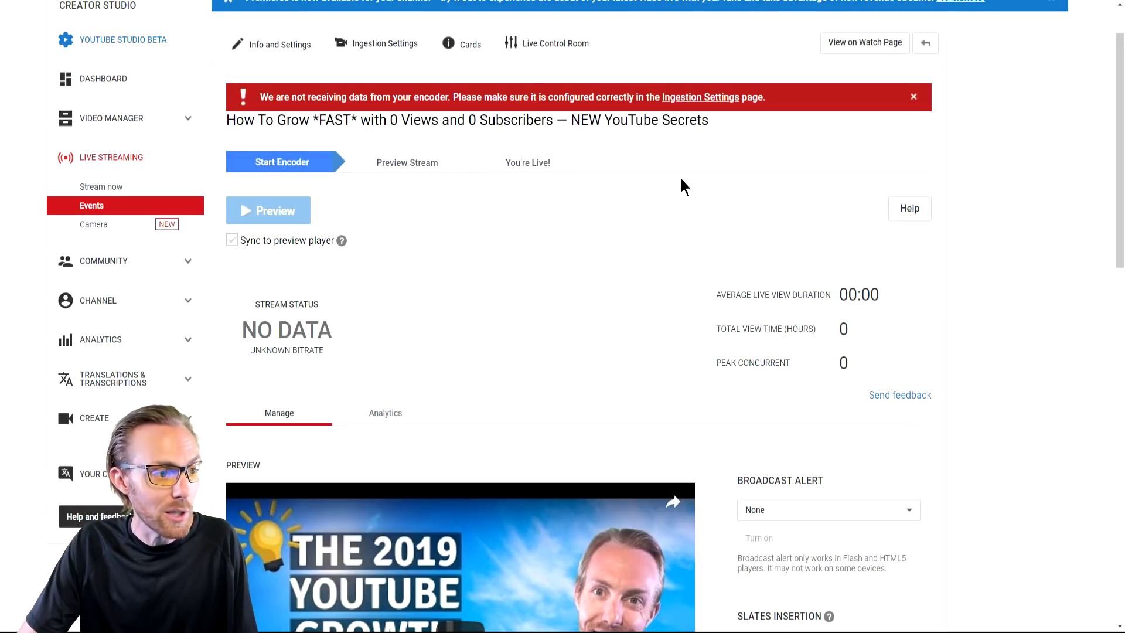
{"action": "scroll", "coordinate": [650, 209], "scroll_direction": "up", "scroll_amount": 1}
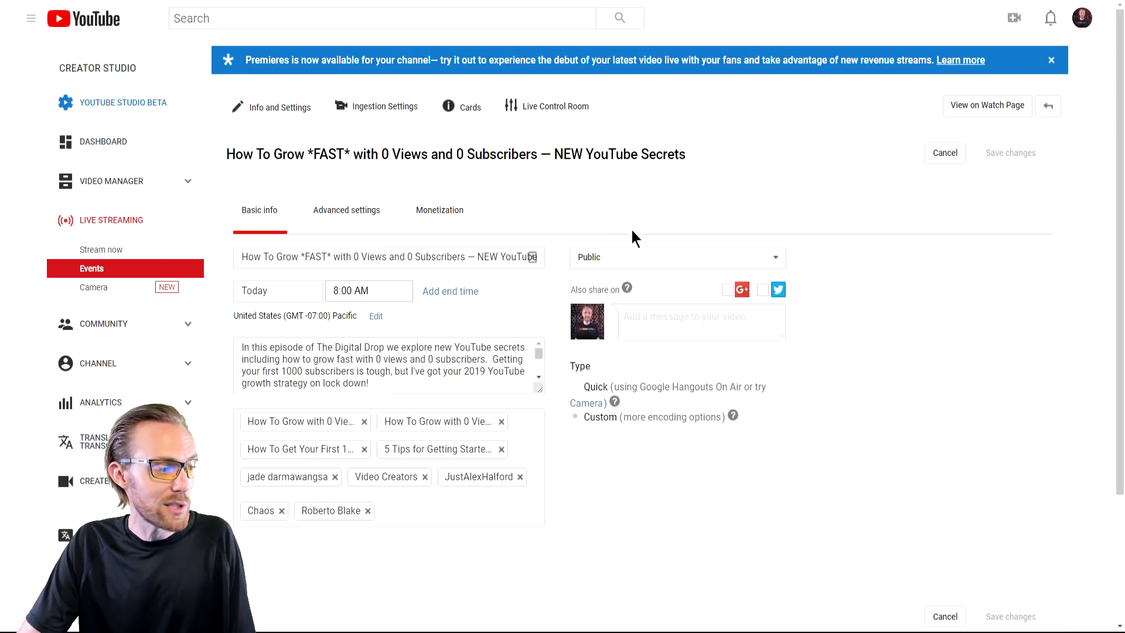
In Advanced settings, set Promote on my channel page to 12 hours before the scheduled start.
{"action": "left_click", "coordinate": [368, 223]}
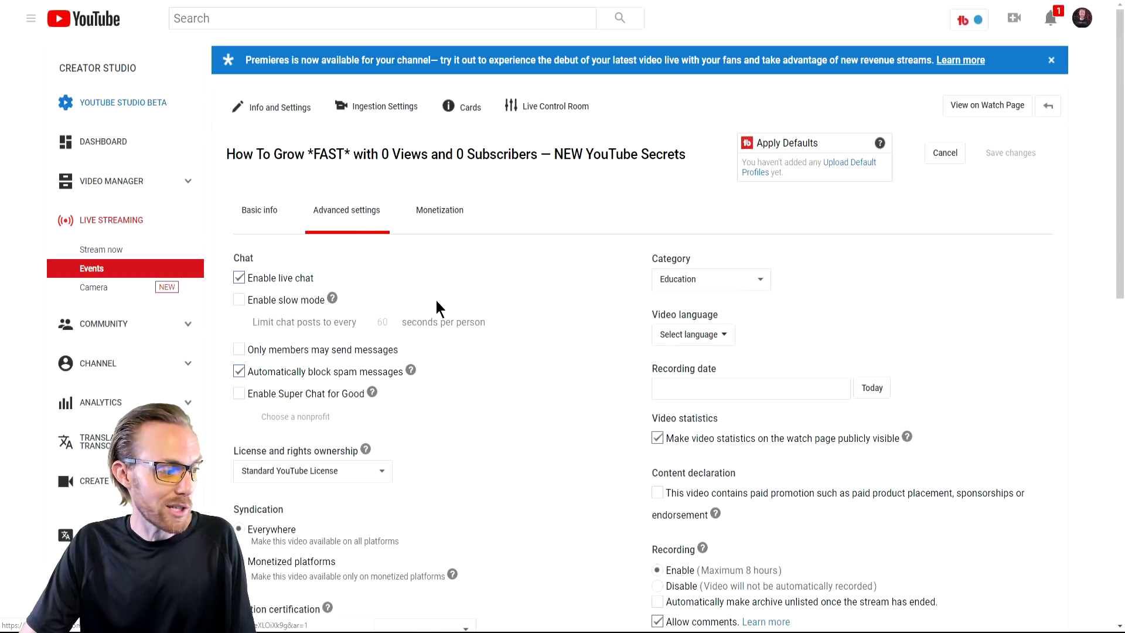
{"action": "scroll", "coordinate": [470, 328], "scroll_direction": "down", "scroll_amount": 6}
{"action": "scroll", "coordinate": [468, 325], "scroll_direction": "up", "scroll_amount": 1}
{"action": "scroll", "coordinate": [469, 326], "scroll_direction": "down", "scroll_amount": 2}
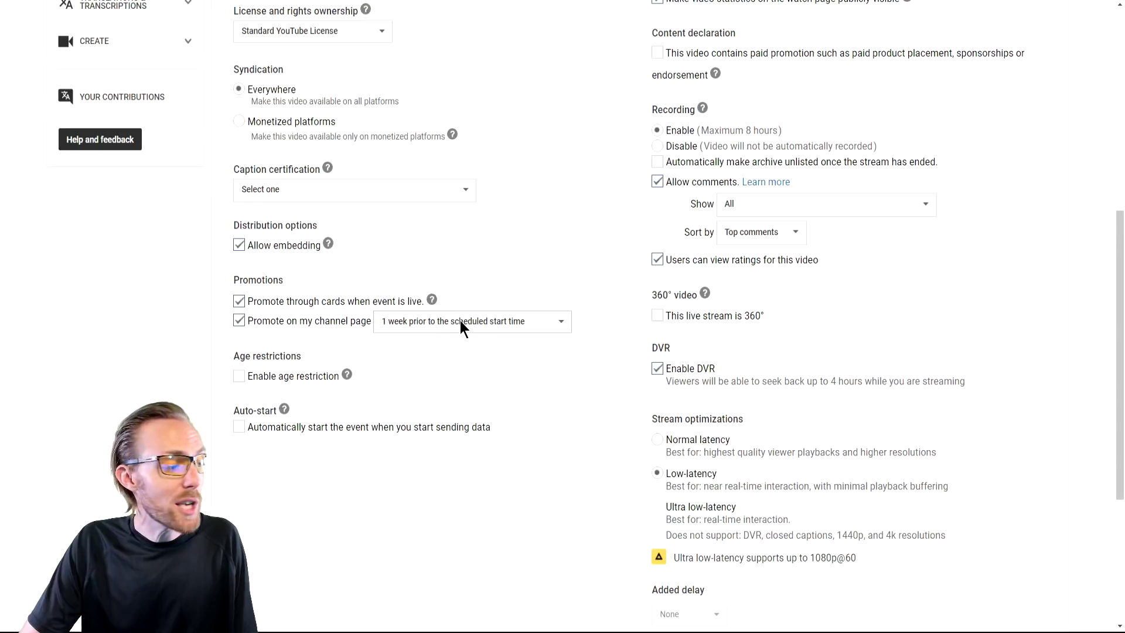
{"action": "left_click", "coordinate": [490, 322]}
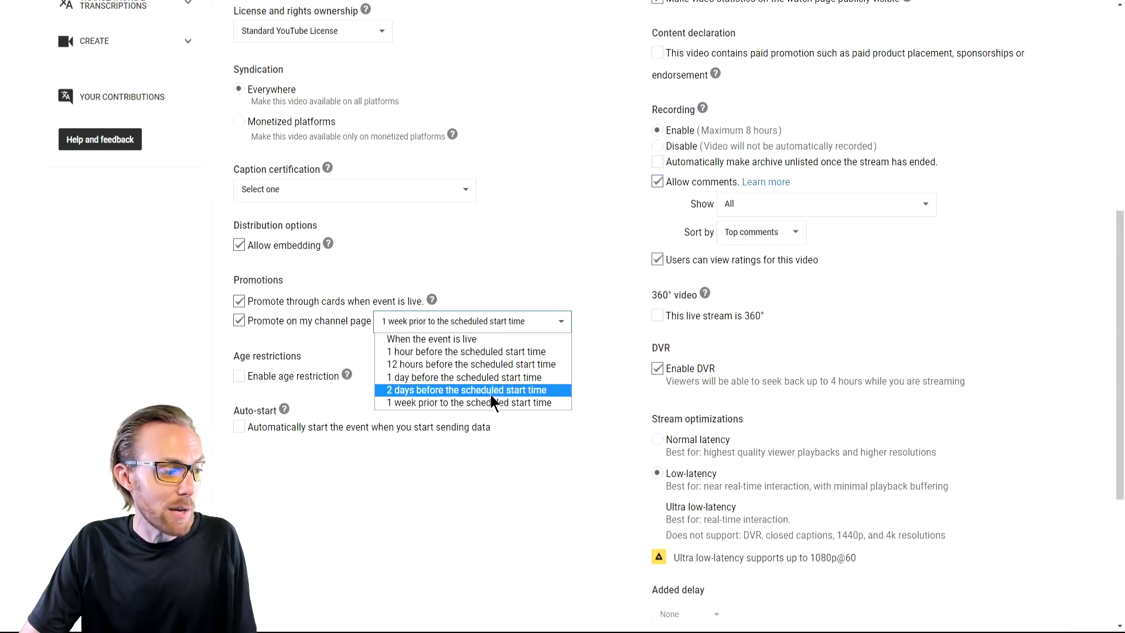
{"action": "left_click", "coordinate": [490, 398]}
{"action": "left_click", "coordinate": [491, 321]}
{"action": "left_click", "coordinate": [480, 389]}
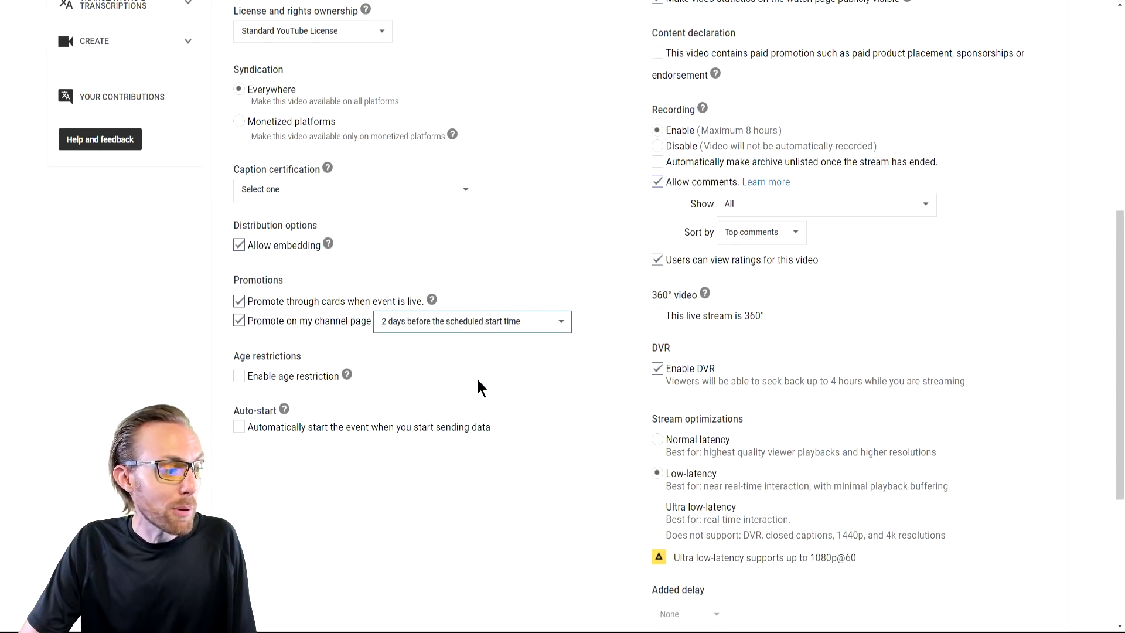
{"action": "left_click", "coordinate": [478, 322]}
{"action": "left_click", "coordinate": [483, 375]}
{"action": "left_click", "coordinate": [489, 321]}
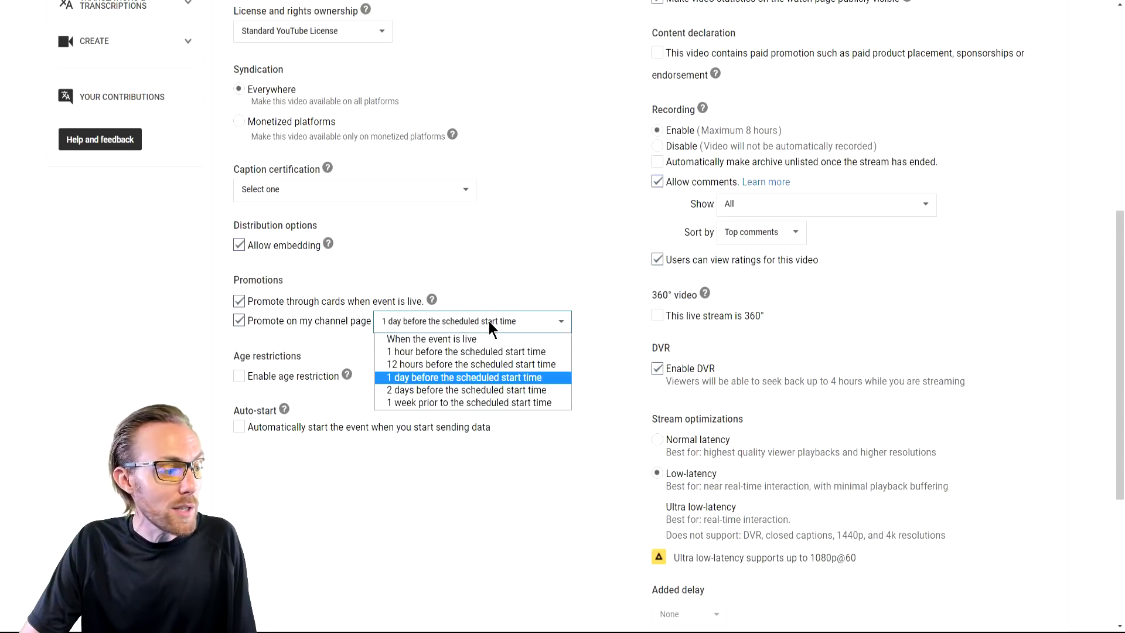
{"action": "left_click", "coordinate": [485, 363]}
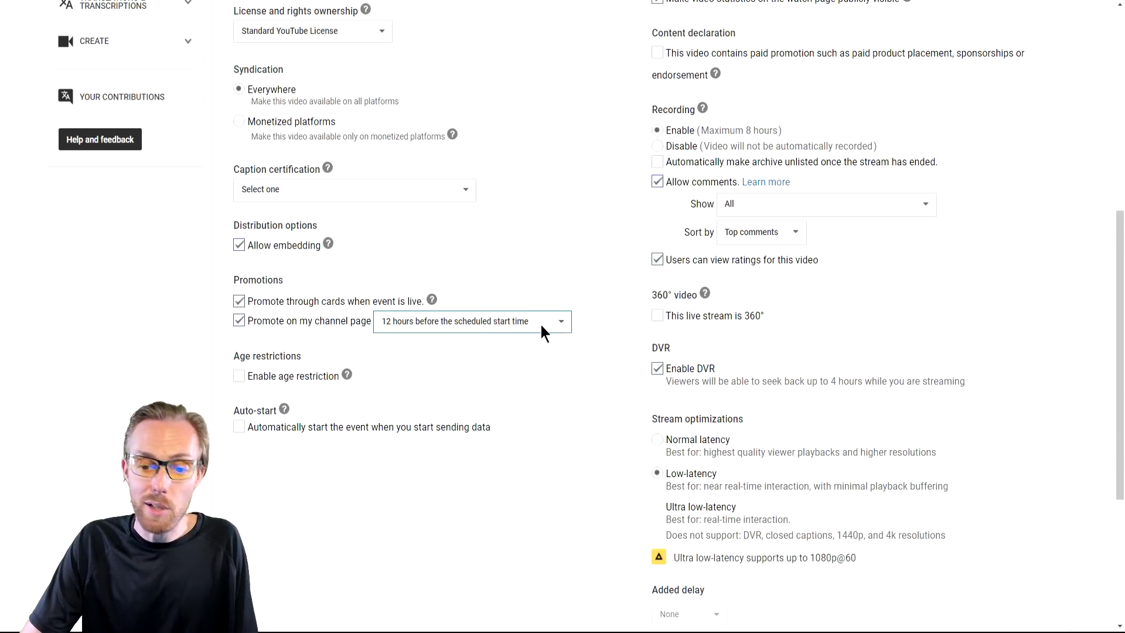
Circle the Promotions settings with an arrow, then clear the markings.
{"action": "mouse_move", "coordinate": [472, 368]}
{"action": "left_mouse_down"}
{"action": "mouse_move", "coordinate": [381, 388]}
{"action": "mouse_move", "coordinate": [302, 243]}
{"action": "mouse_move", "coordinate": [468, 375]}
{"action": "mouse_move", "coordinate": [437, 381]}
{"action": "left_mouse_up"}
{"action": "mouse_move", "coordinate": [557, 86]}
{"action": "left_mouse_down"}
{"action": "mouse_move", "coordinate": [505, 163]}
{"action": "mouse_move", "coordinate": [541, 180]}
{"action": "mouse_move", "coordinate": [522, 181]}
{"action": "mouse_move", "coordinate": [537, 188]}
{"action": "mouse_move", "coordinate": [530, 211]}
{"action": "mouse_move", "coordinate": [520, 203]}
{"action": "left_mouse_up"}
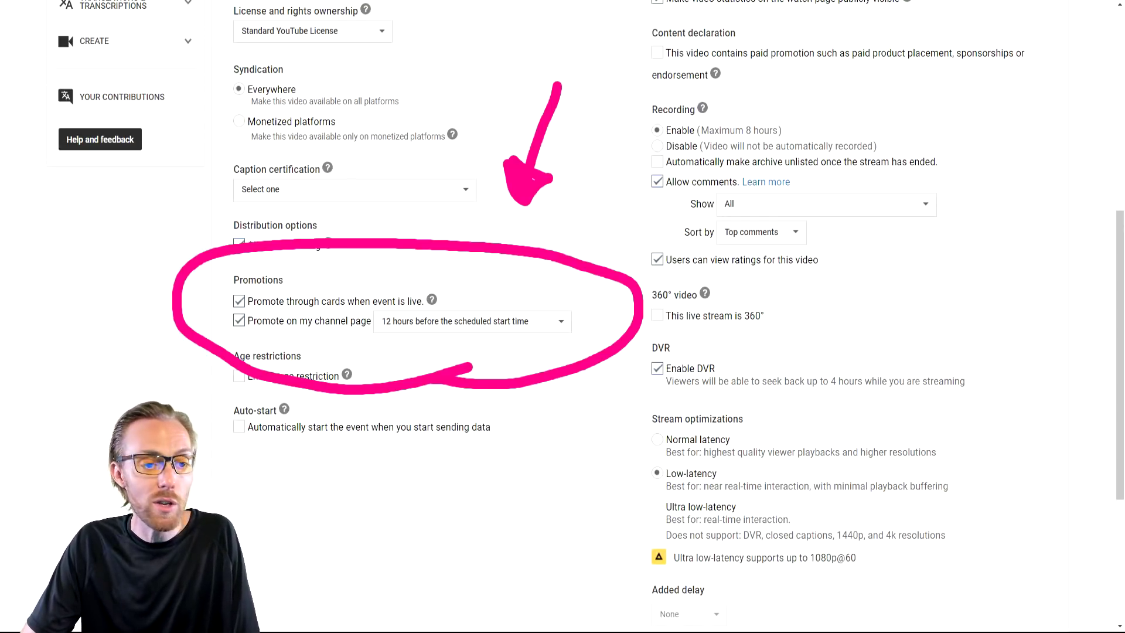
{"action": "key", "text": "Escape"}
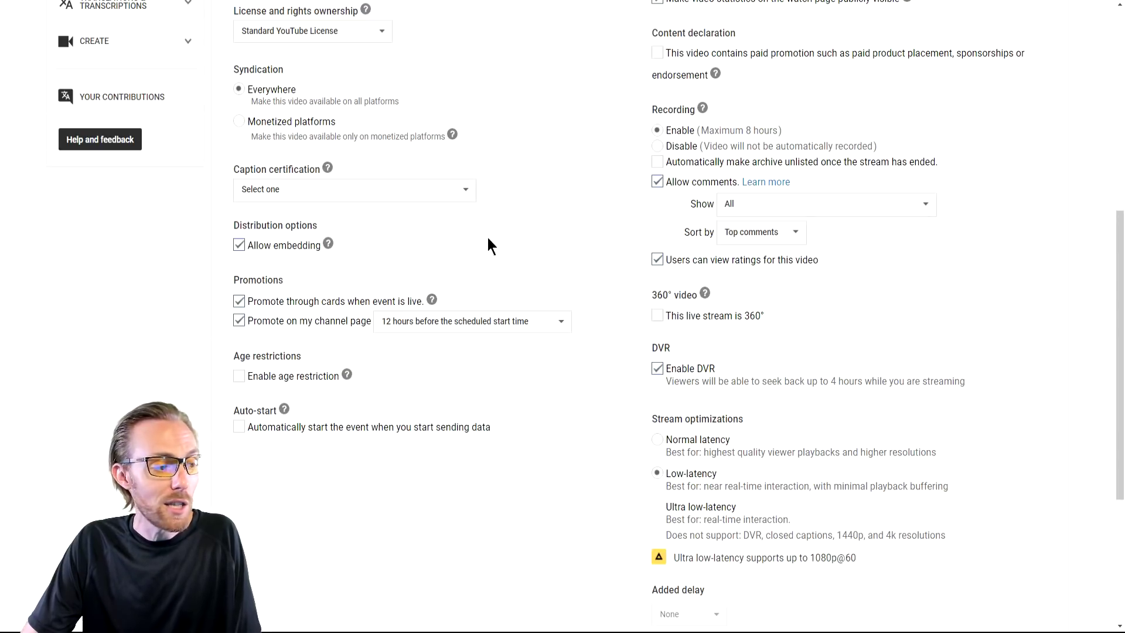
{"action": "scroll", "coordinate": [528, 252], "scroll_direction": "up", "scroll_amount": 8}
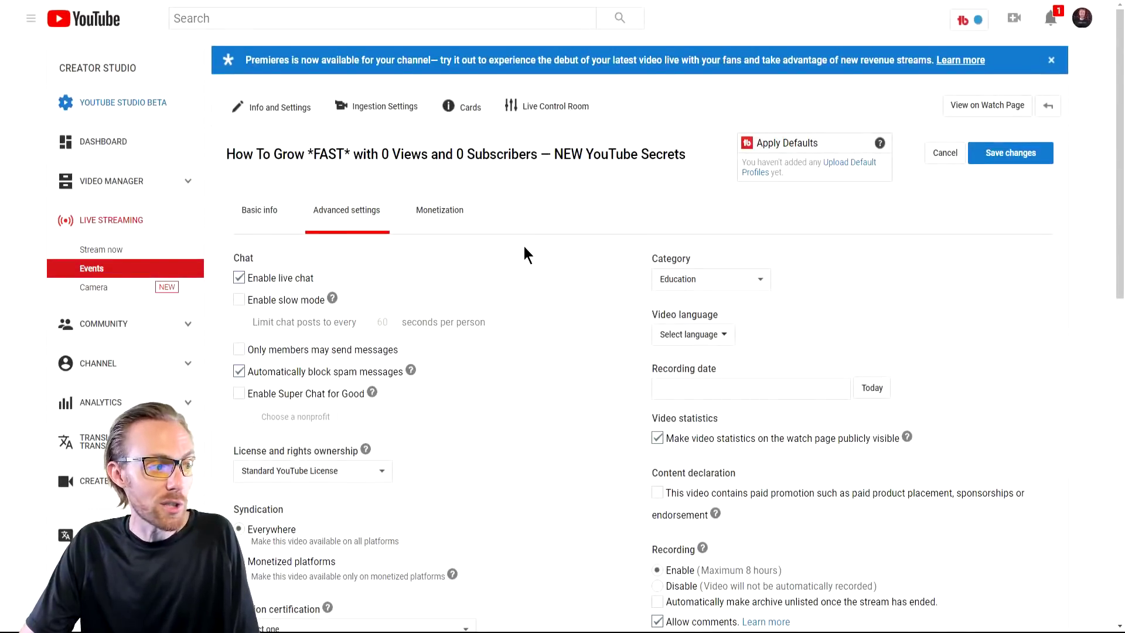
Leave the event settings without saving for the Webcam page and dismiss the scheduling tip.
{"action": "left_click", "coordinate": [116, 289]}
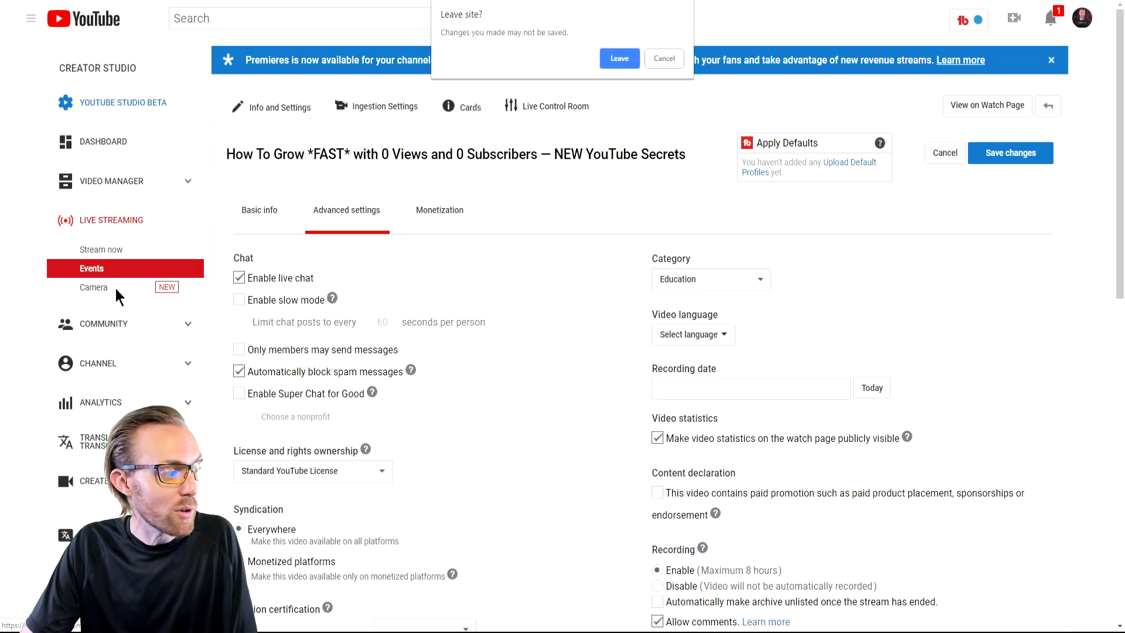
{"action": "left_click", "coordinate": [621, 60]}
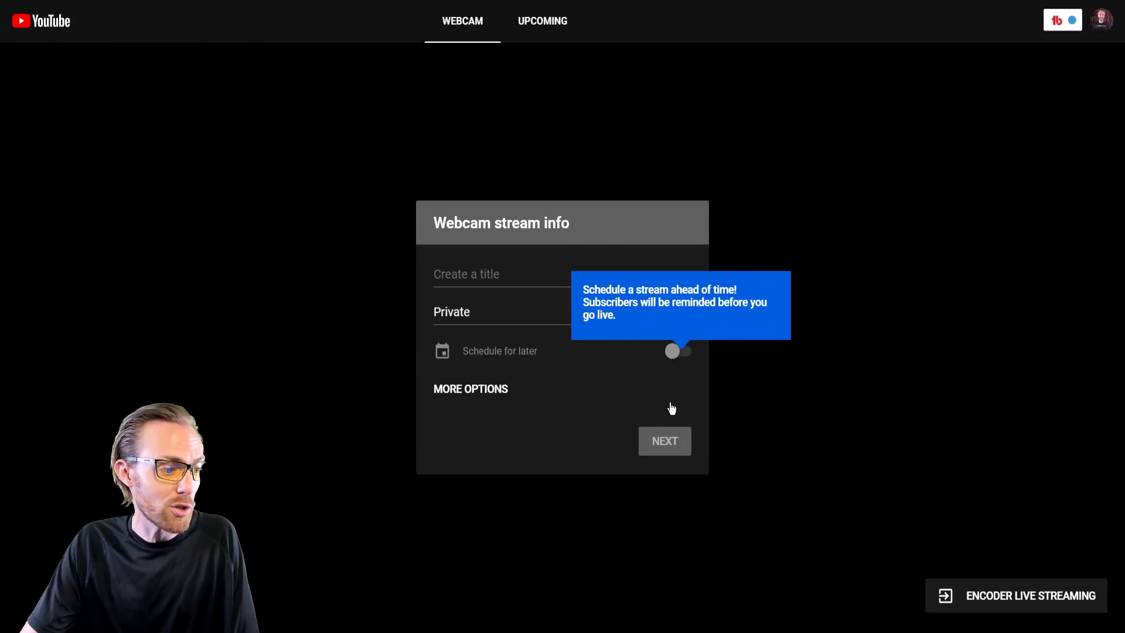
{"action": "left_click", "coordinate": [503, 446]}
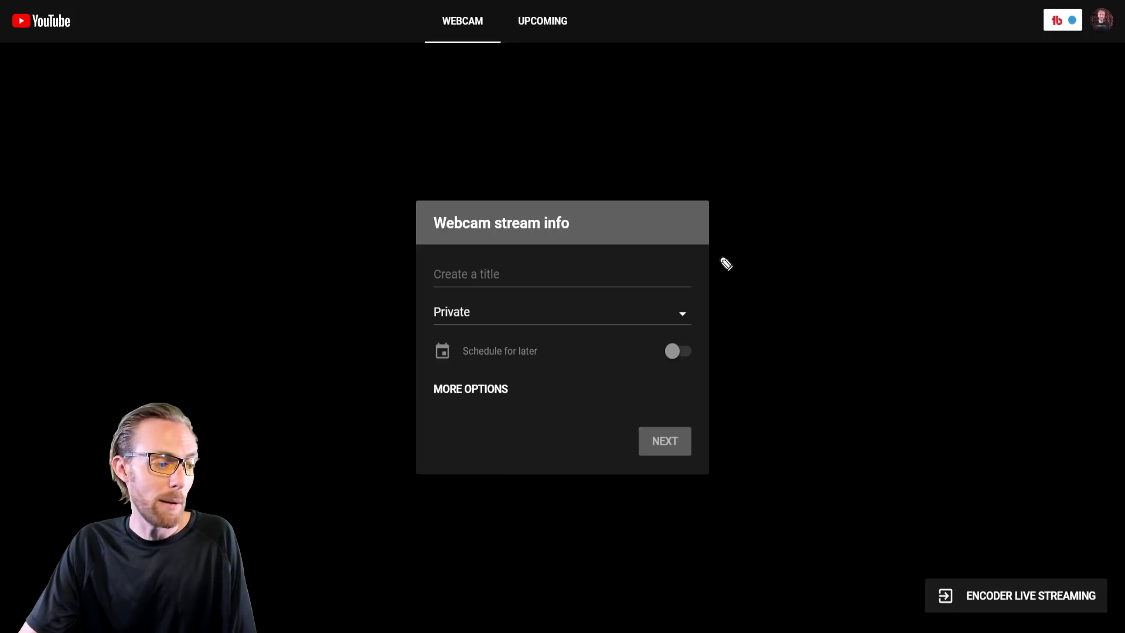
Circle the Webcam stream info form and add four arrows pointing at it.
{"action": "mouse_move", "coordinate": [526, 524]}
{"action": "left_mouse_down"}
{"action": "mouse_move", "coordinate": [427, 517]}
{"action": "mouse_move", "coordinate": [392, 169]}
{"action": "mouse_move", "coordinate": [836, 349]}
{"action": "mouse_move", "coordinate": [521, 533]}
{"action": "left_mouse_up"}
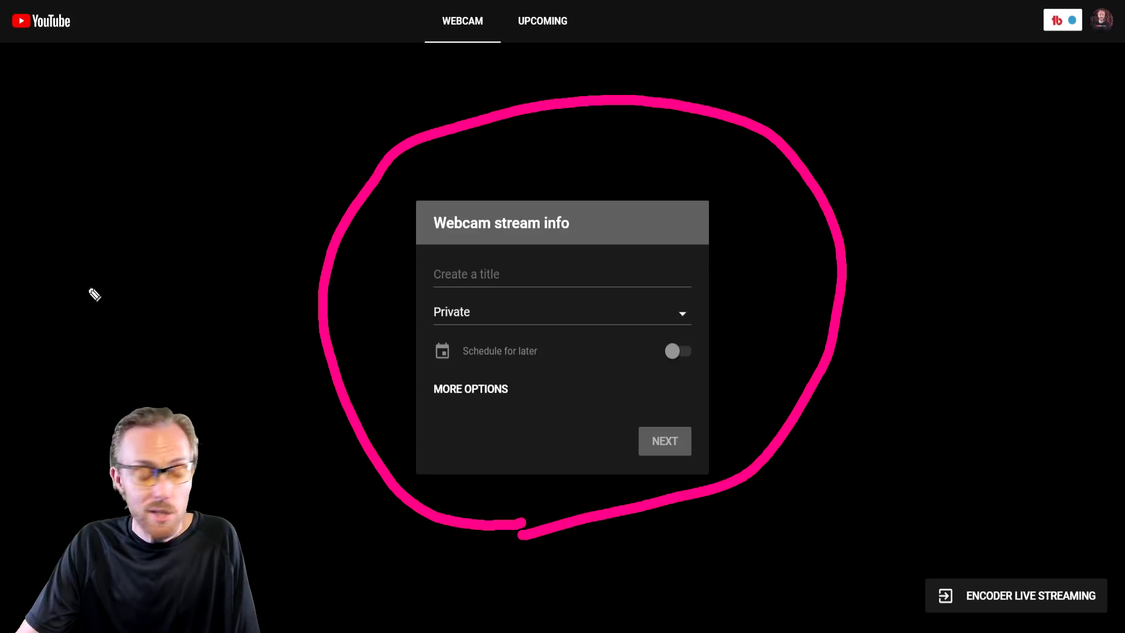
{"action": "mouse_move", "coordinate": [249, 205]}
{"action": "left_mouse_down"}
{"action": "mouse_move", "coordinate": [226, 226]}
{"action": "mouse_move", "coordinate": [226, 206]}
{"action": "mouse_move", "coordinate": [229, 216]}
{"action": "left_mouse_up"}
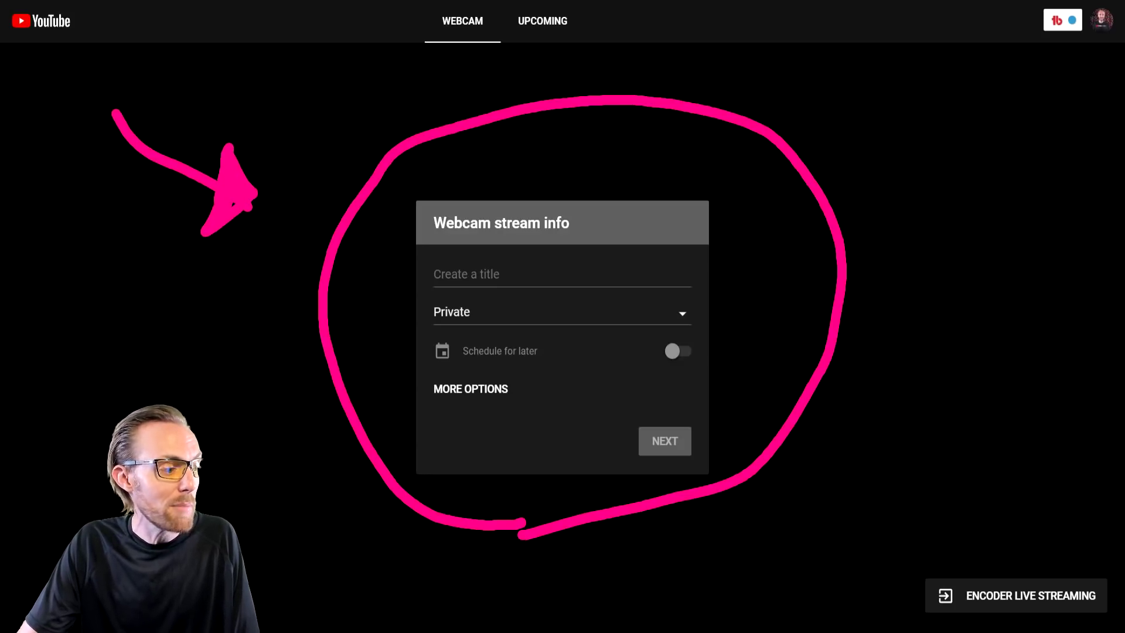
{"action": "left_click_drag", "start_coordinate": [112, 442], "coordinate": [223, 390]}
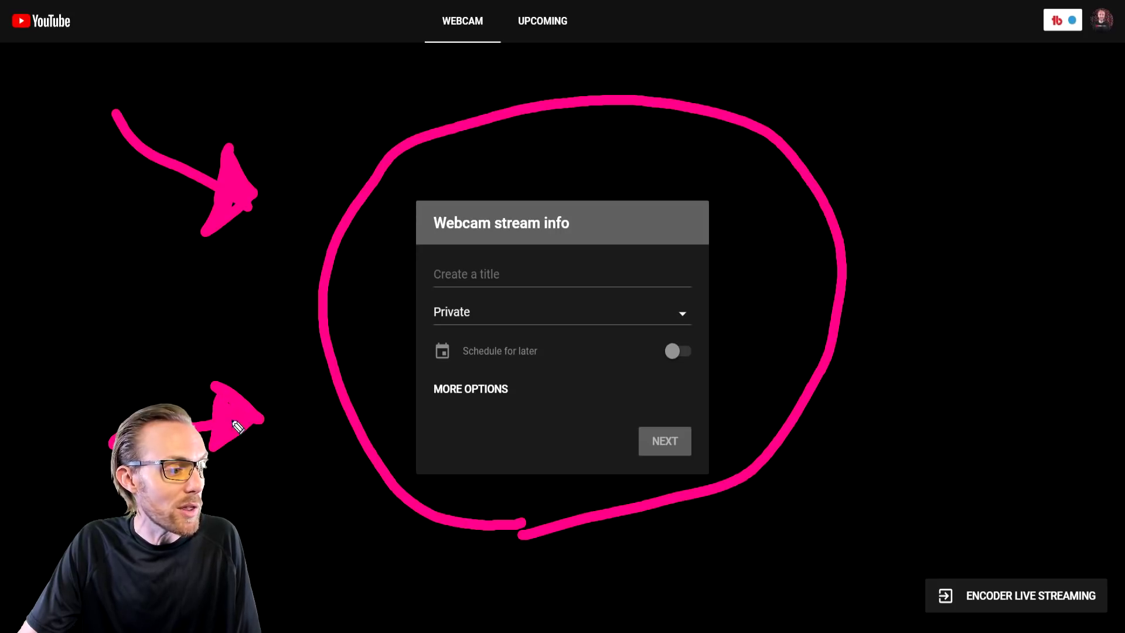
{"action": "mouse_move", "coordinate": [999, 74]}
{"action": "left_mouse_down"}
{"action": "mouse_move", "coordinate": [838, 171]}
{"action": "mouse_move", "coordinate": [873, 189]}
{"action": "left_mouse_up"}
{"action": "mouse_move", "coordinate": [1087, 374]}
{"action": "left_mouse_down"}
{"action": "mouse_move", "coordinate": [1016, 379]}
{"action": "mouse_move", "coordinate": [916, 351]}
{"action": "mouse_move", "coordinate": [944, 410]}
{"action": "mouse_move", "coordinate": [938, 355]}
{"action": "mouse_move", "coordinate": [926, 374]}
{"action": "mouse_move", "coordinate": [925, 359]}
{"action": "left_mouse_up"}
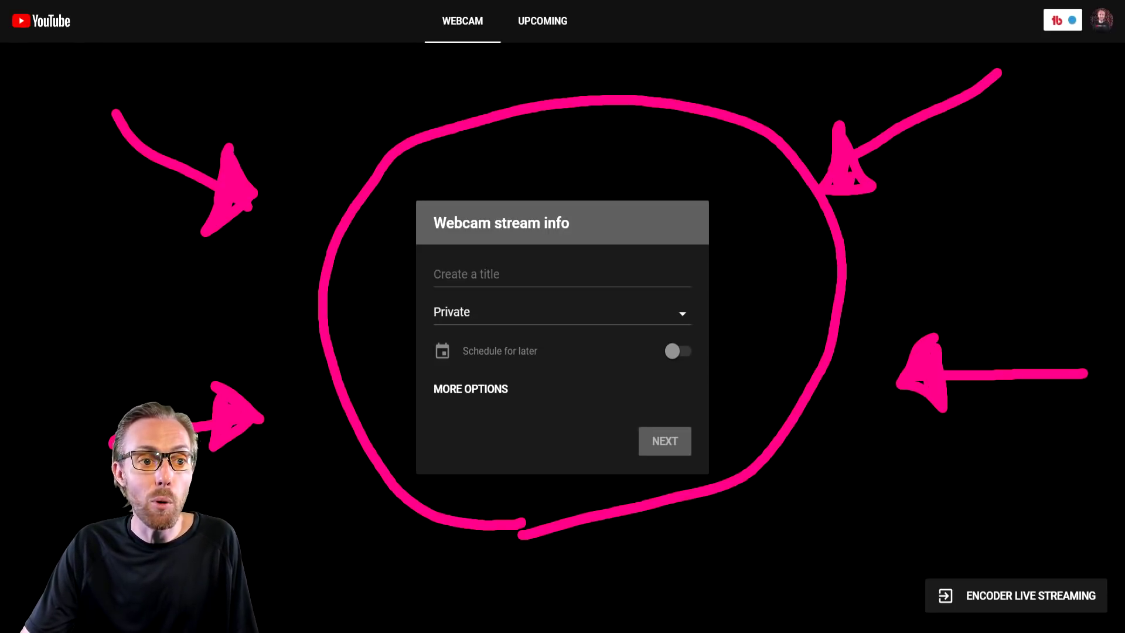
{"action": "key", "text": "Escape"}
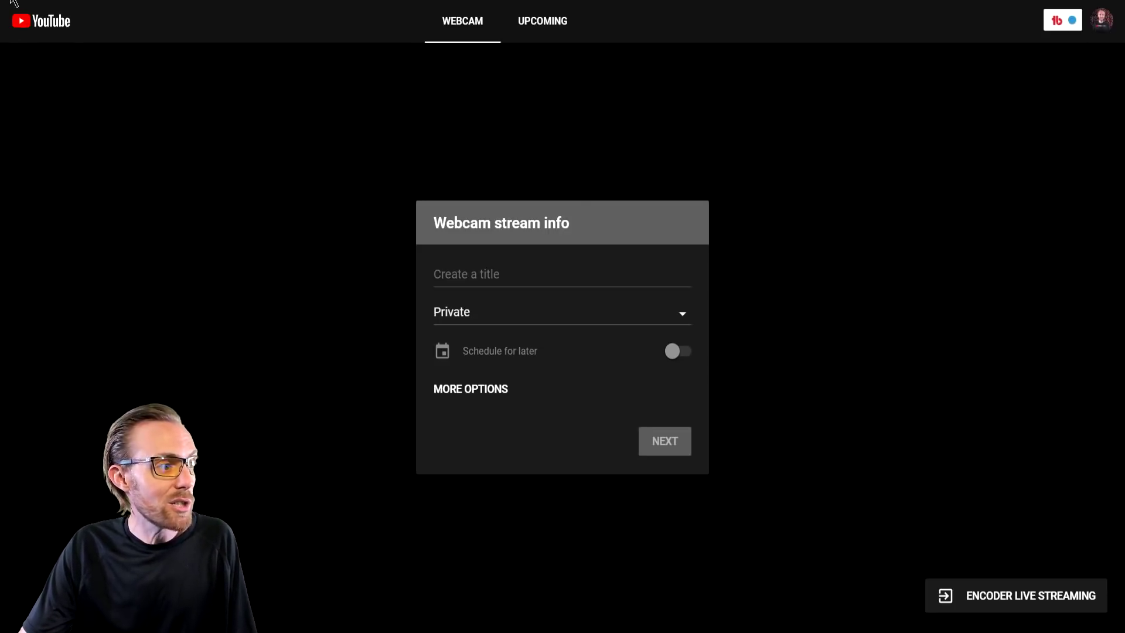